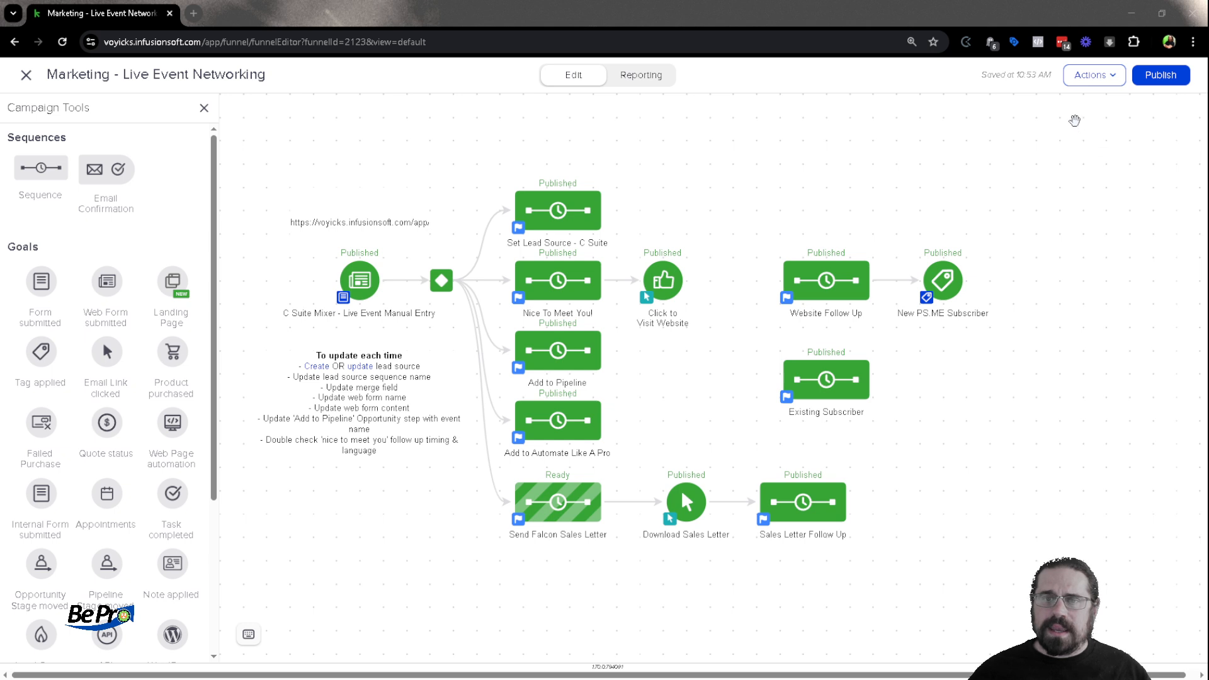
Look through the list of saved campaign versions available for restoring, without restoring any of them.
{"action": "left_click", "coordinate": [1095, 74]}
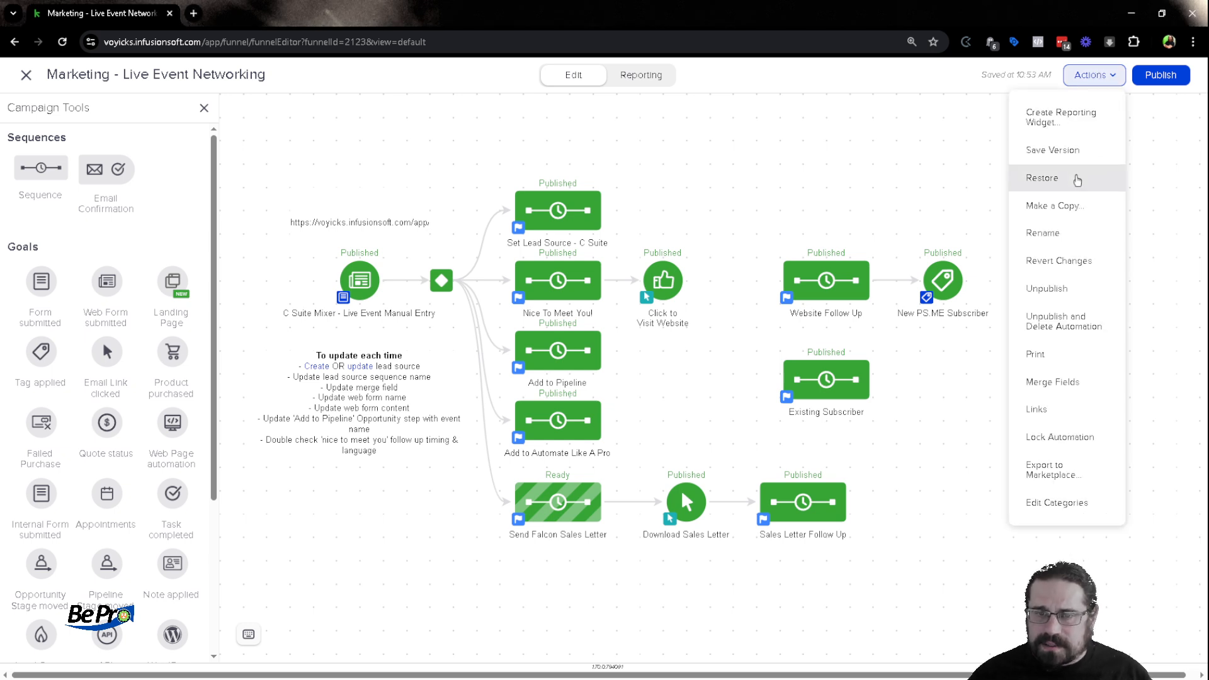
{"action": "left_click", "coordinate": [1076, 177]}
{"action": "scroll", "coordinate": [624, 358], "scroll_direction": "down", "scroll_amount": 3}
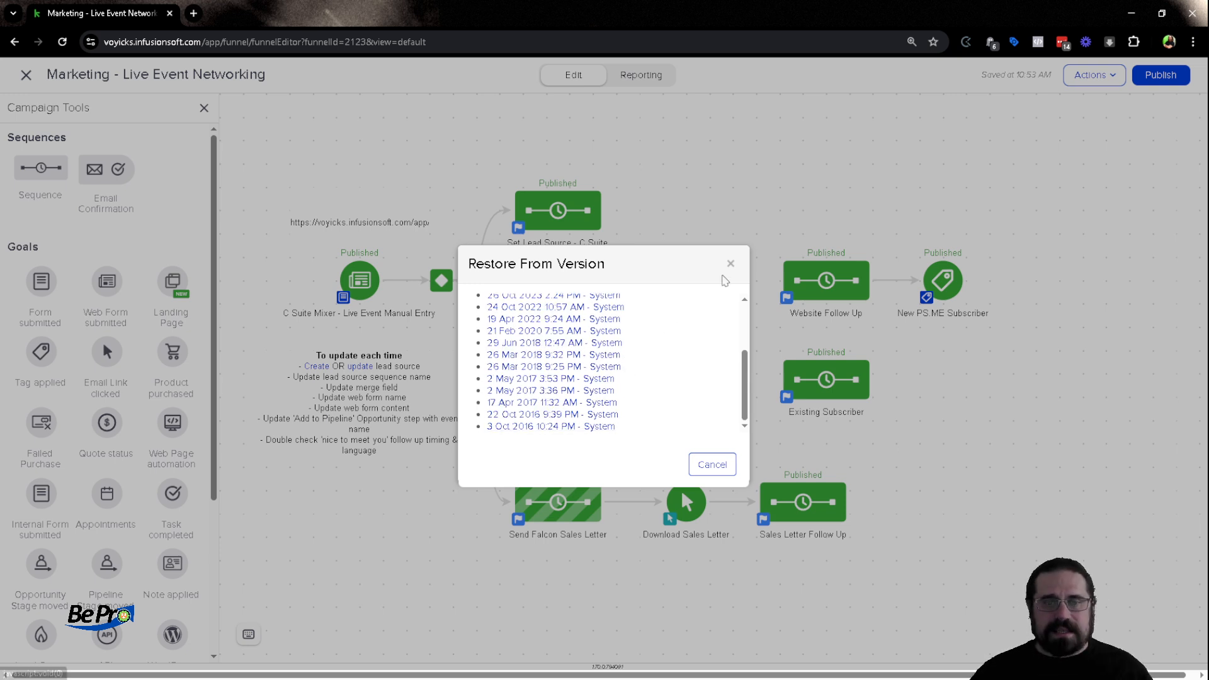
{"action": "left_click", "coordinate": [730, 264]}
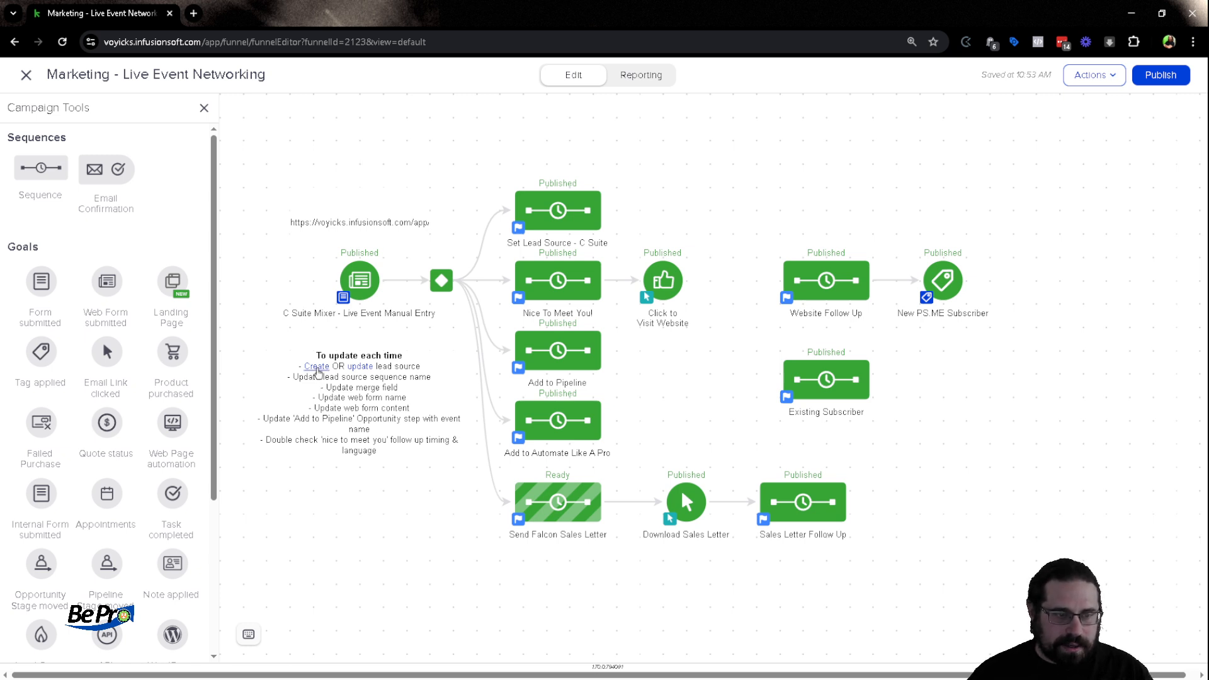
Start a new lead source from the campaign's update checklist and name it "PKON 2025".
{"action": "left_click", "coordinate": [316, 367]}
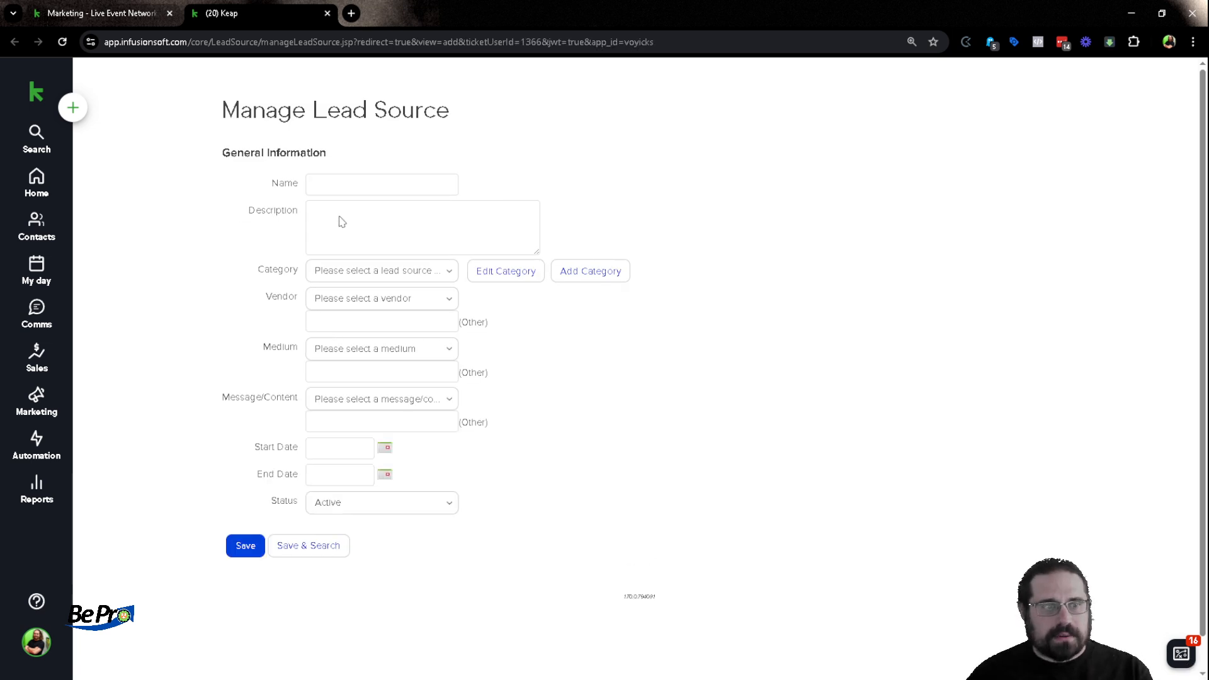
{"action": "left_click", "coordinate": [347, 187]}
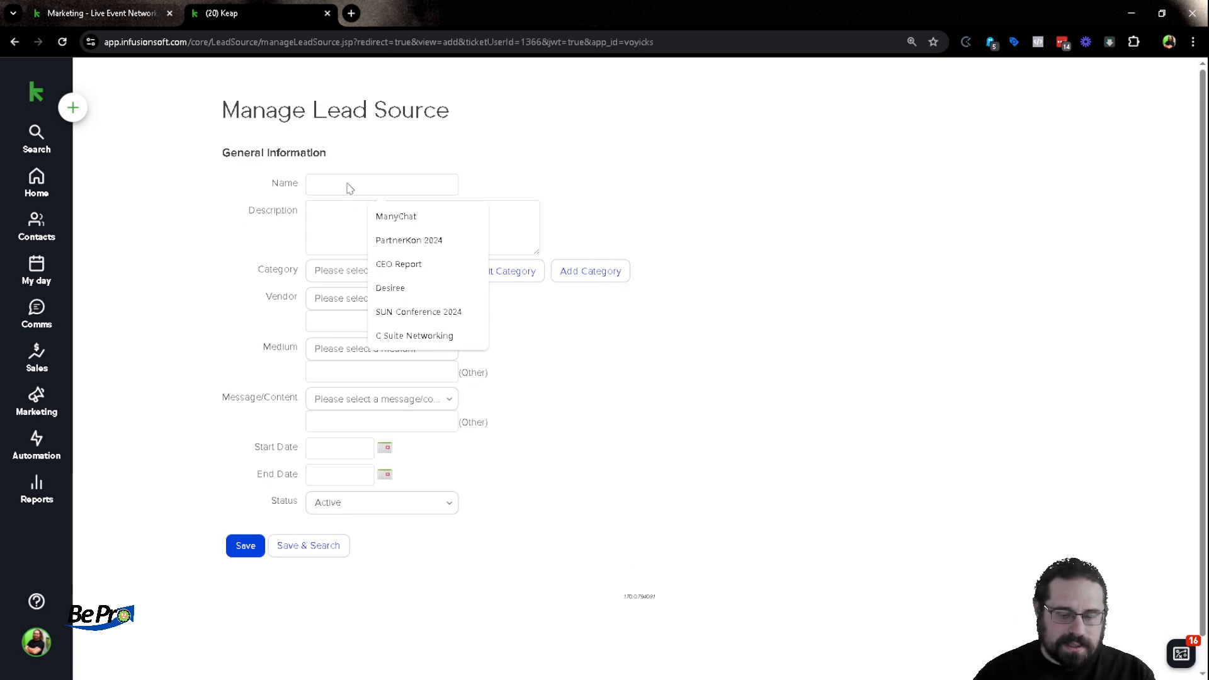
{"action": "type", "text": "PKON 2025"}
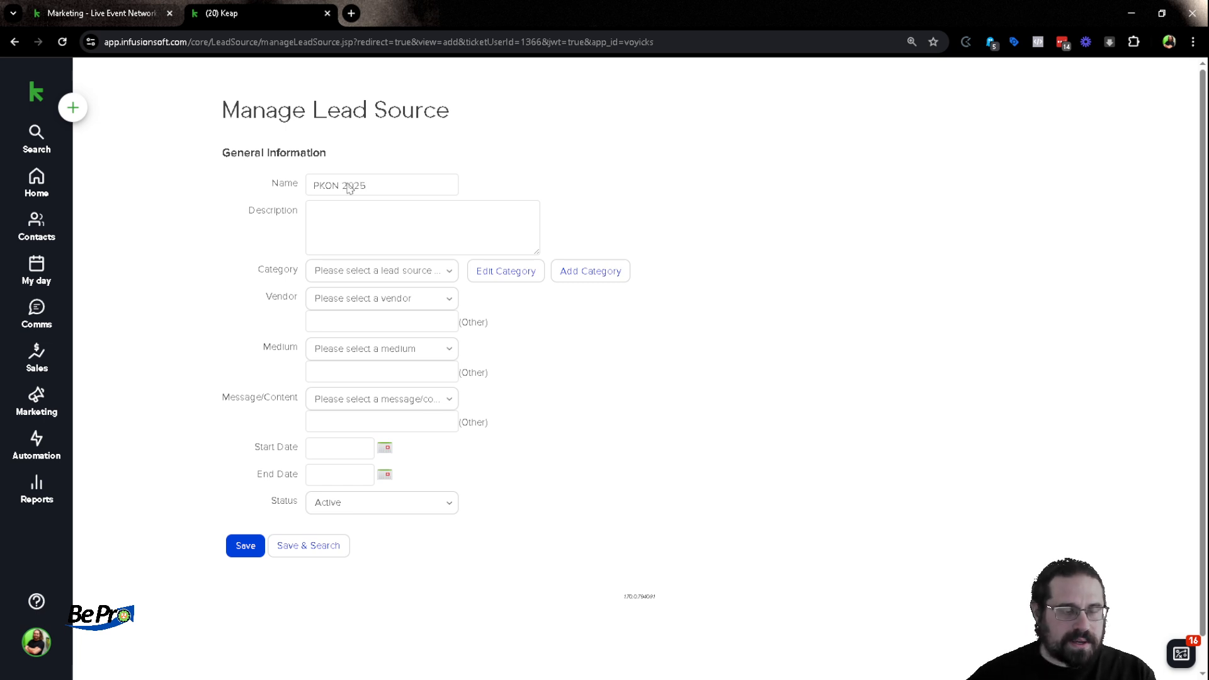
Enter "All Leads that came from PartnerKon 2025." as the lead source's description.
{"action": "left_click", "coordinate": [375, 237]}
{"action": "type", "text": "All Leasd"}
{"action": "key", "text": "Left"}
{"action": "key", "text": "Left"}
{"action": "type", "text": "d"}
{"action": "key", "text": "End"}
{"action": "type", "text": "that"}
{"action": "key", "text": "BackSpace"}
{"action": "key", "text": "BackSpace"}
{"action": "key", "text": "BackSpace"}
{"action": "key", "text": "BackSpace"}
{"action": "key", "text": "BackSpace"}
{"action": "key", "text": "BackSpace"}
{"action": "key", "text": "BackSpace"}
{"action": "type", "text": "that came from Partnerk"}
{"action": "key", "text": "BackSpace"}
{"action": "type", "text": "Kon 2025"}
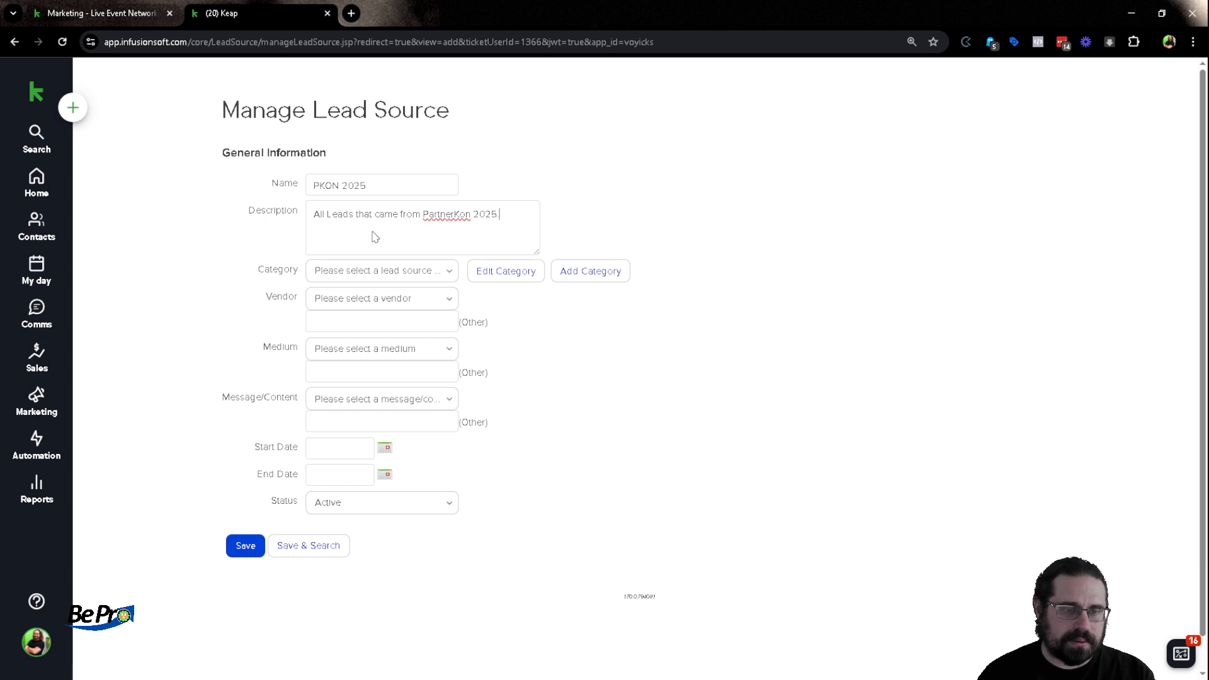
Set the lead source's category to Direct, vendor to Infusionsoft and medium to Conference.
{"action": "left_click", "coordinate": [389, 269]}
{"action": "left_click", "coordinate": [372, 309]}
{"action": "left_click", "coordinate": [372, 308]}
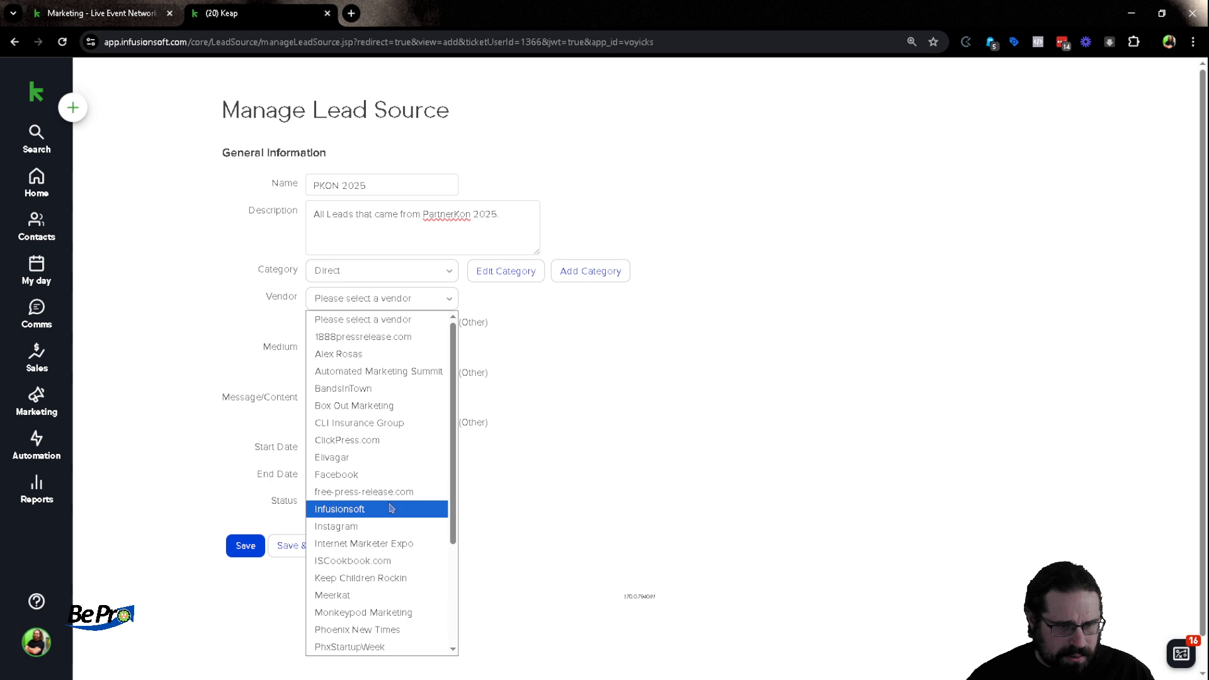
{"action": "left_click", "coordinate": [391, 509]}
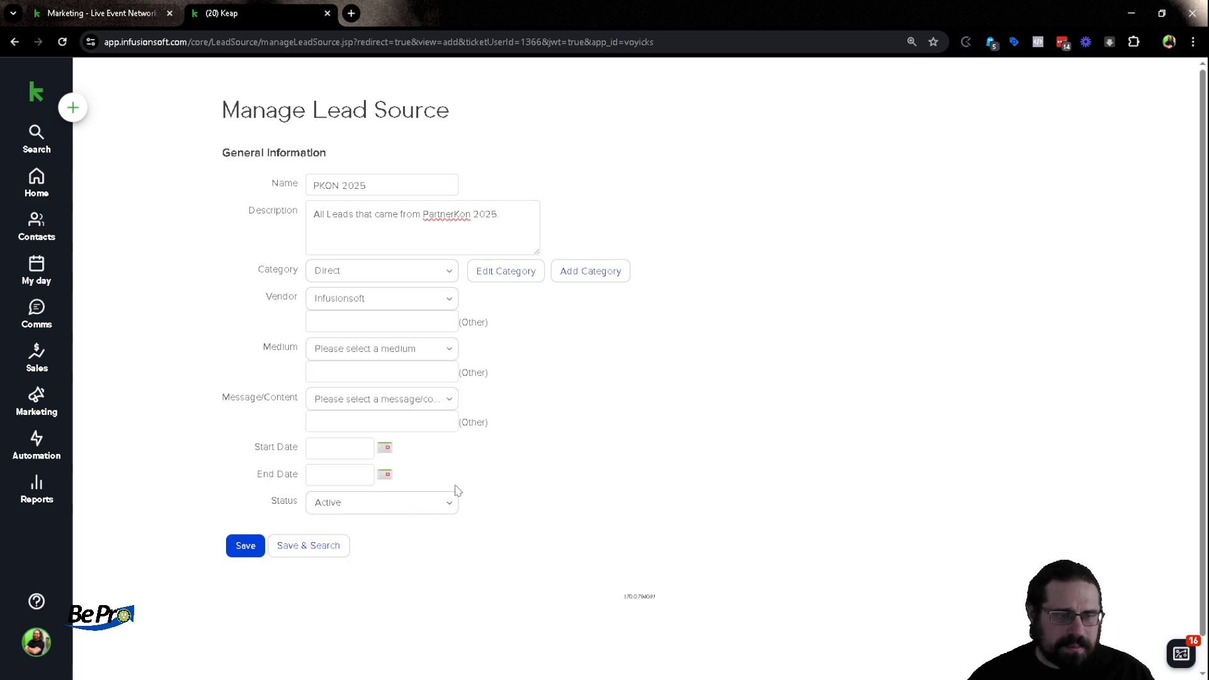
{"action": "left_click", "coordinate": [353, 349]}
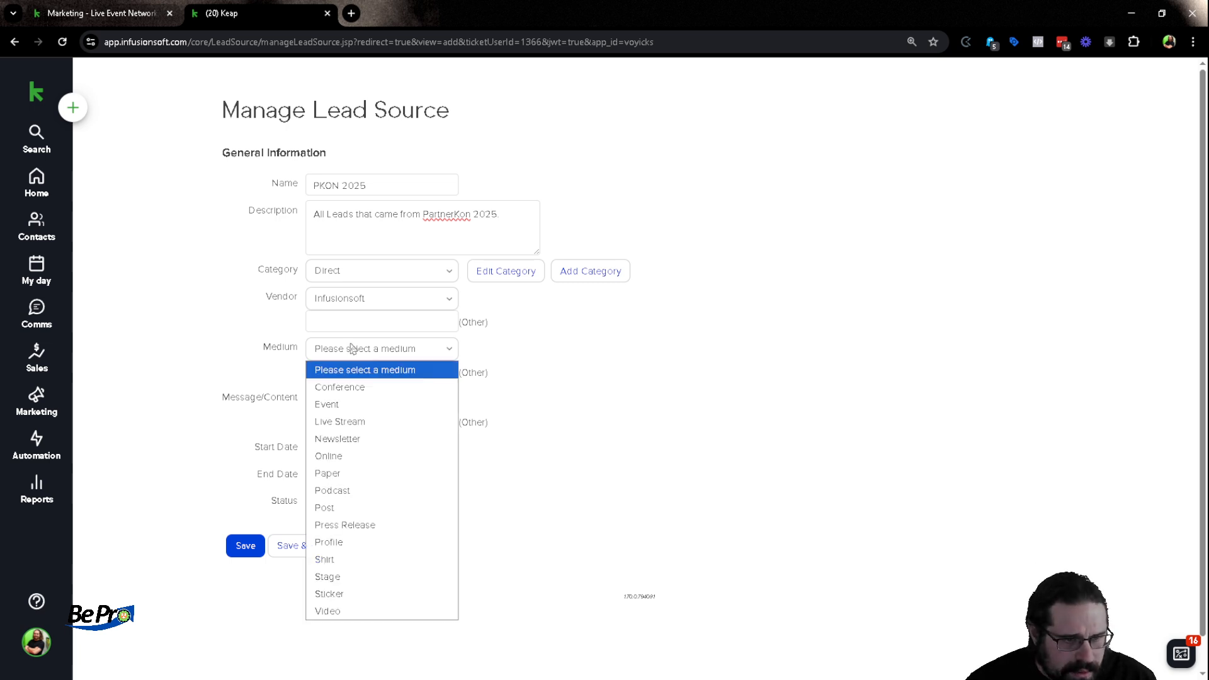
{"action": "left_click", "coordinate": [362, 386]}
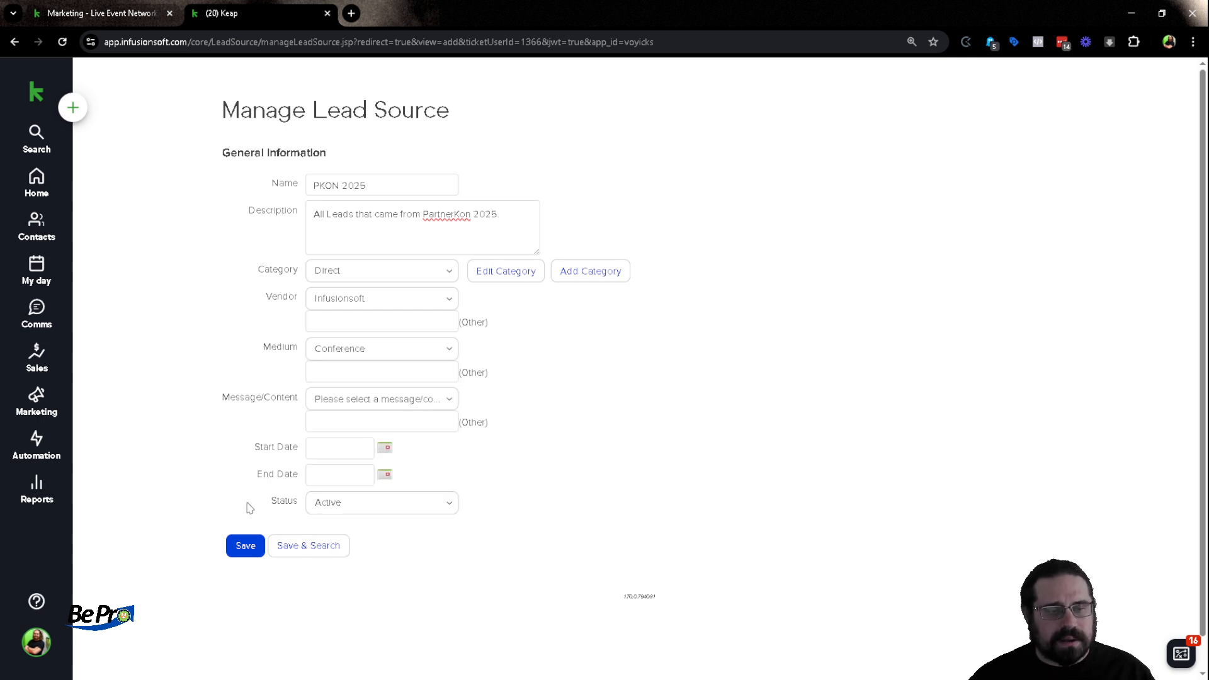
Save the new lead source, check its expenses and return to the campaign canvas.
{"action": "left_click", "coordinate": [245, 546]}
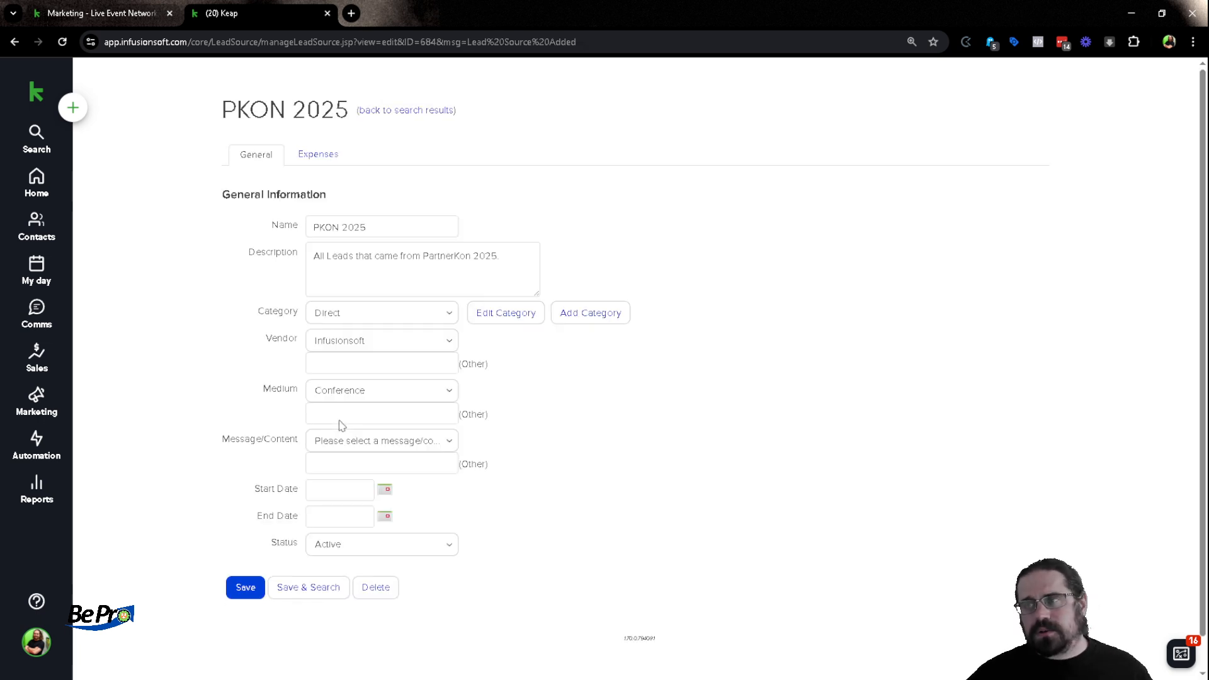
{"action": "left_click", "coordinate": [331, 165]}
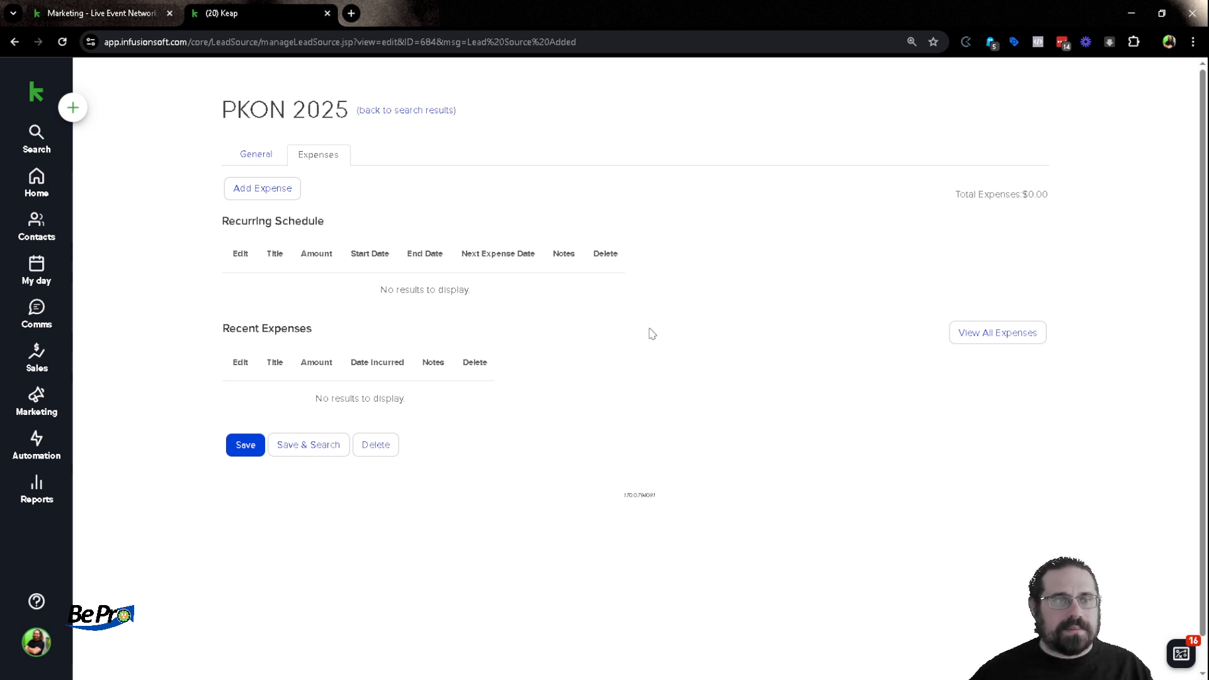
{"action": "key", "text": "ctrl+w"}
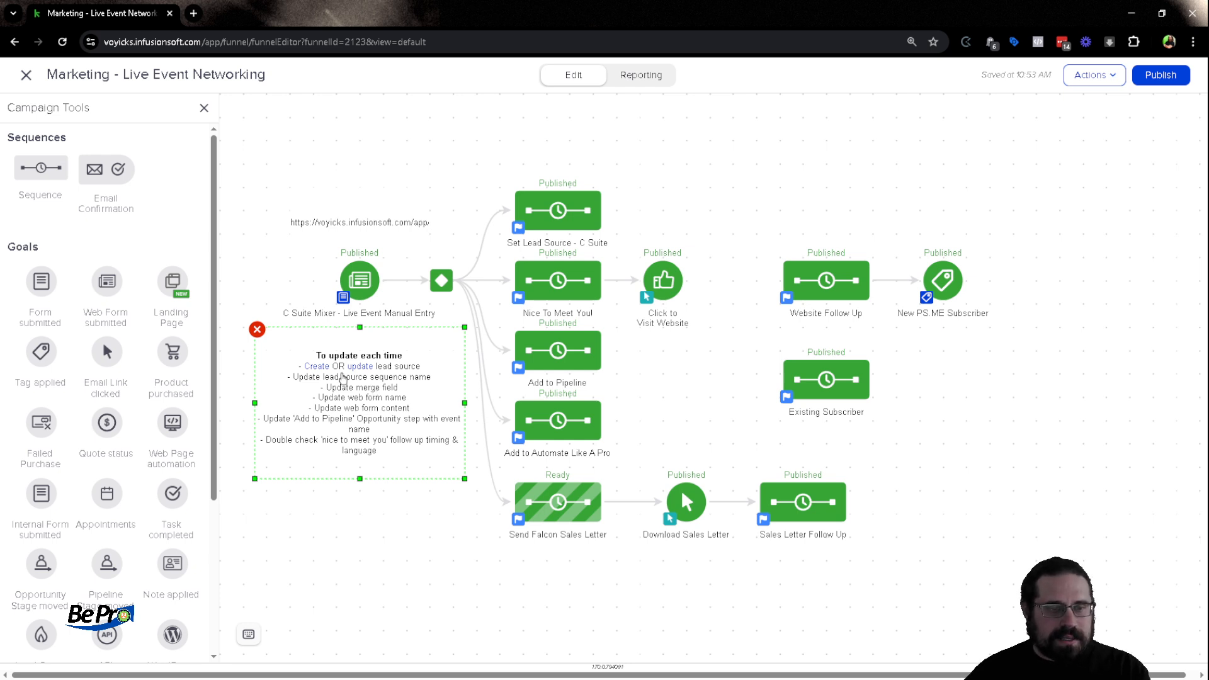
Rename the lead source sequence on the campaign canvas to "Set Lead Source - PKON25".
{"action": "left_click", "coordinate": [630, 229]}
{"action": "double_click", "coordinate": [571, 245]}
{"action": "key", "text": "End"}
{"action": "key", "text": "ctrl+shift+Left"}
{"action": "key", "text": "ctrl+shift+Left"}
{"action": "type", "text": "PKON"}
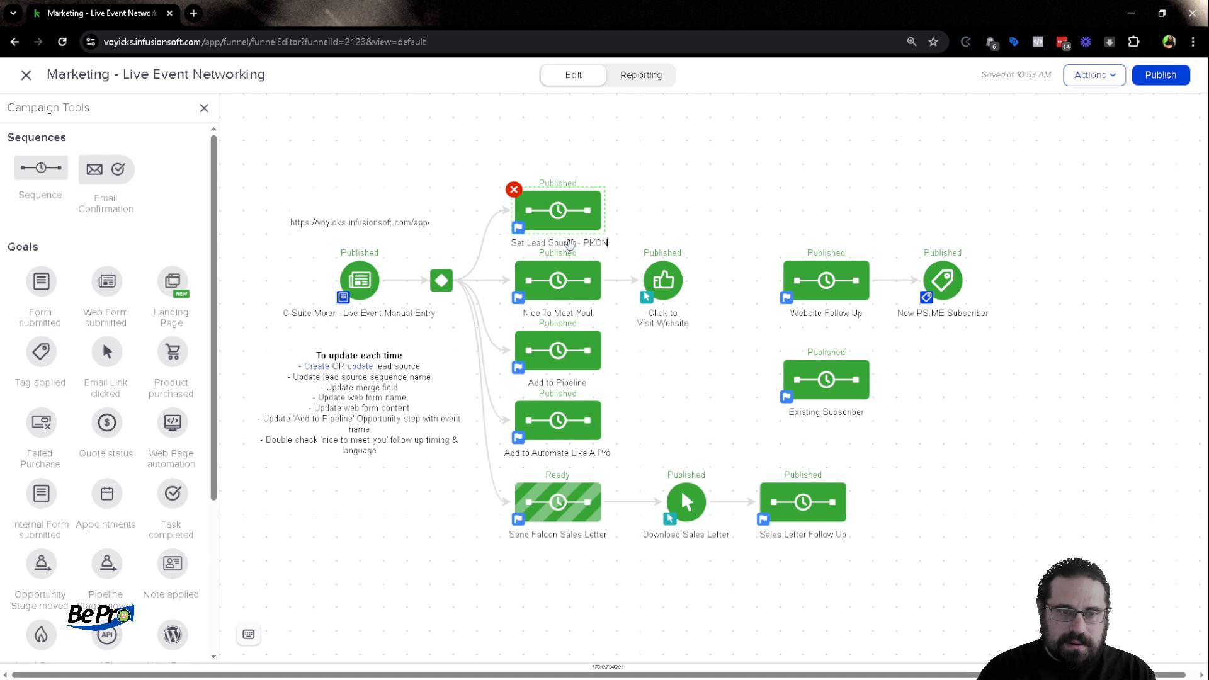
{"action": "type", "text": "25"}
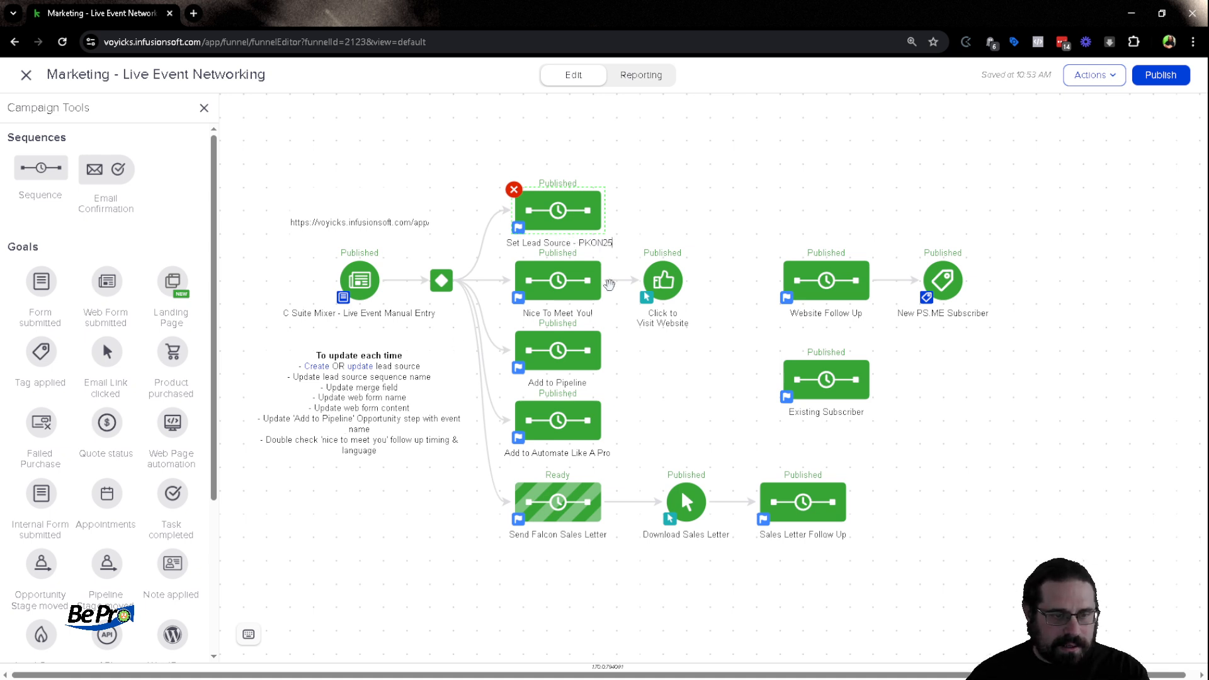
{"action": "left_click", "coordinate": [781, 211]}
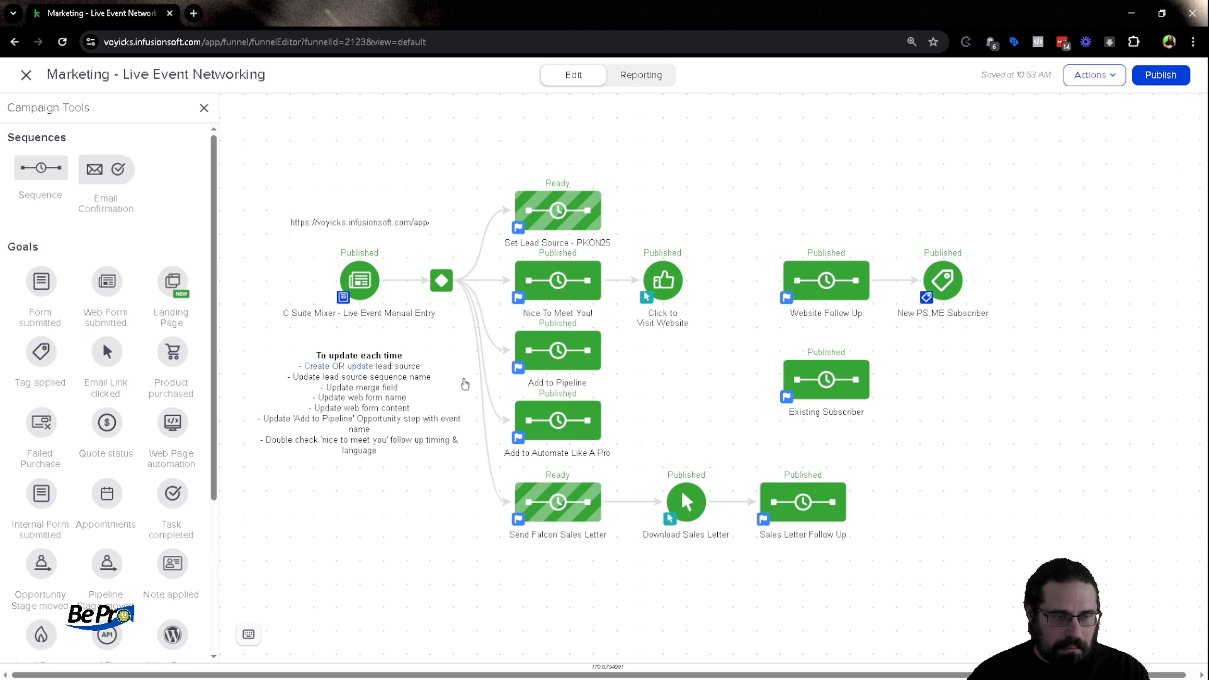
Change the automation's Event Name merge field value to "PartnerKon" and save it.
{"action": "left_click", "coordinate": [1096, 81]}
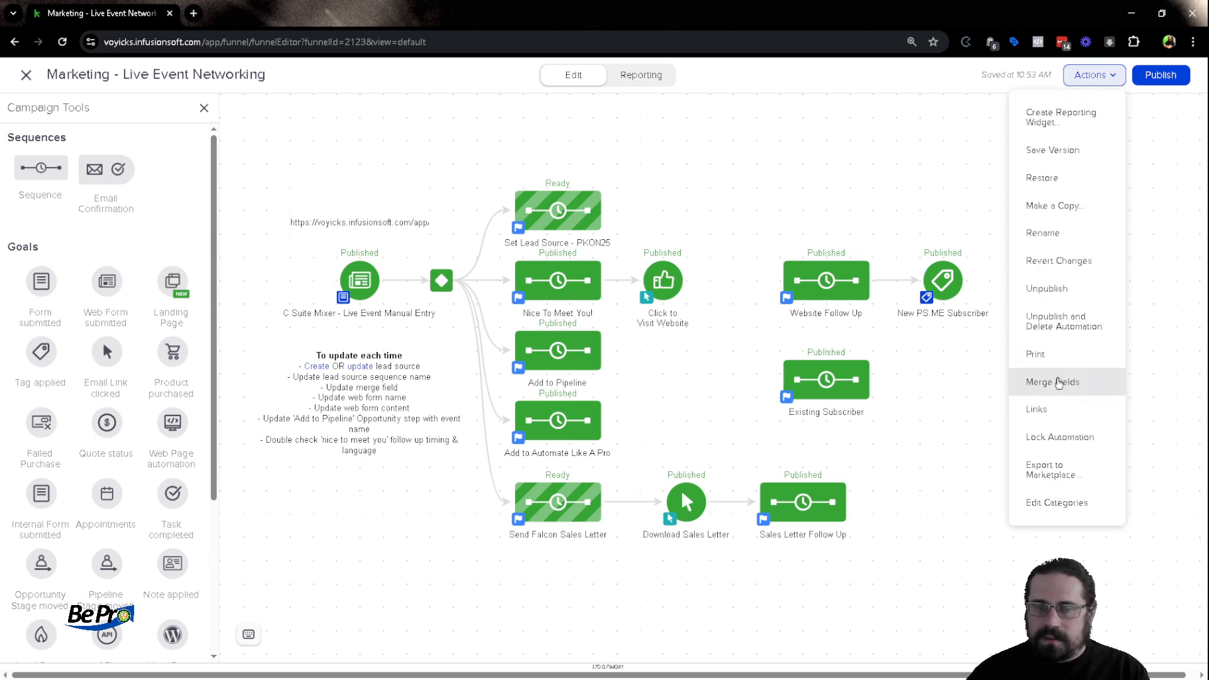
{"action": "left_click", "coordinate": [1053, 382]}
{"action": "left_click", "coordinate": [779, 274]}
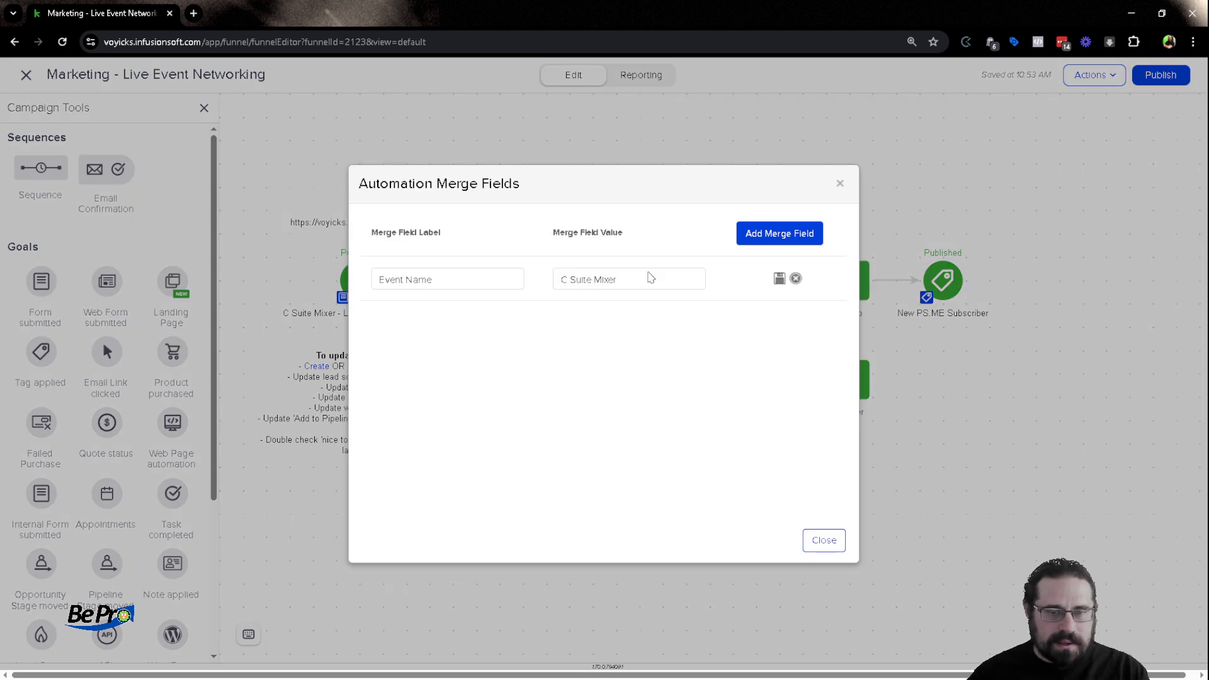
{"action": "triple_click", "coordinate": [616, 284]}
{"action": "type", "text": "Part"}
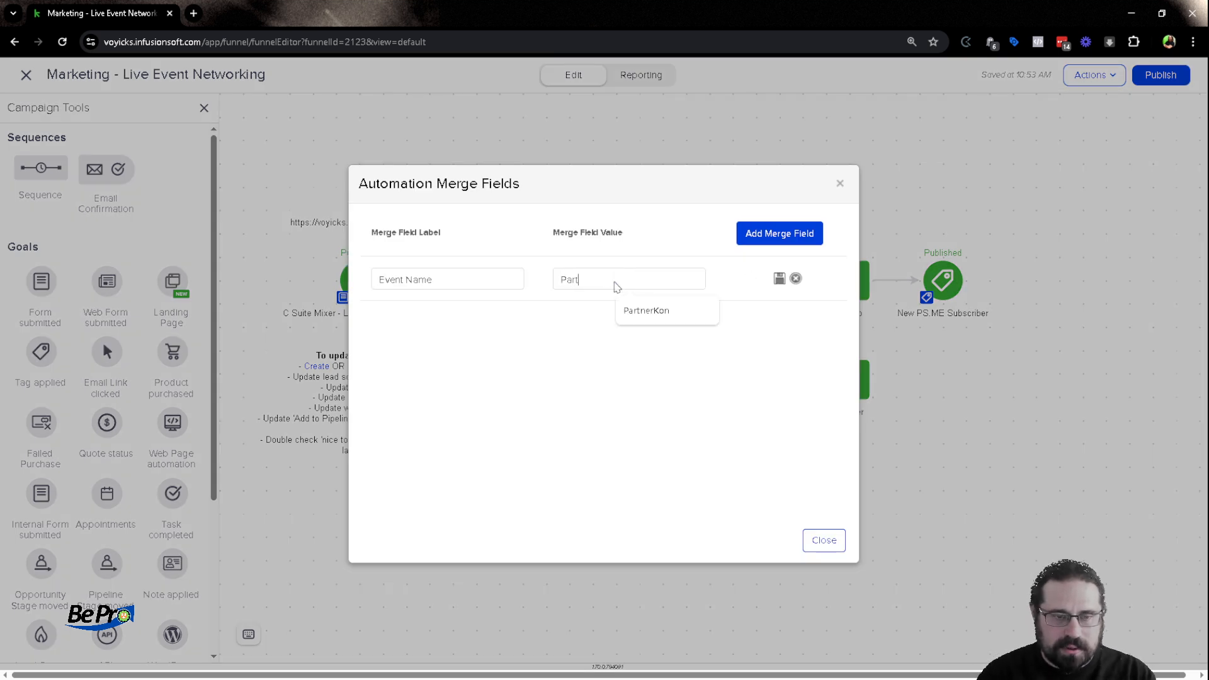
{"action": "key", "text": "Down"}
{"action": "key", "text": "Tab"}
{"action": "key", "text": "shift+Tab"}
{"action": "key", "text": "End"}
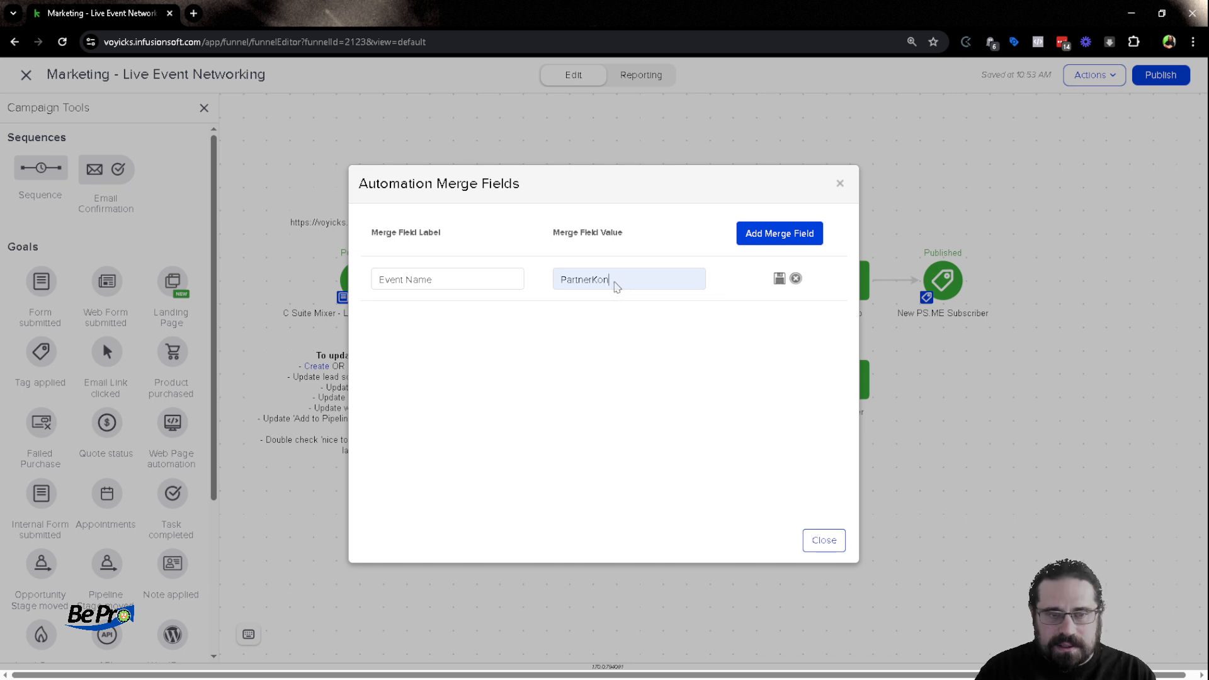
{"action": "type", "text": "2"}
{"action": "key", "text": "BackSpace"}
{"action": "key", "text": "BackSpace"}
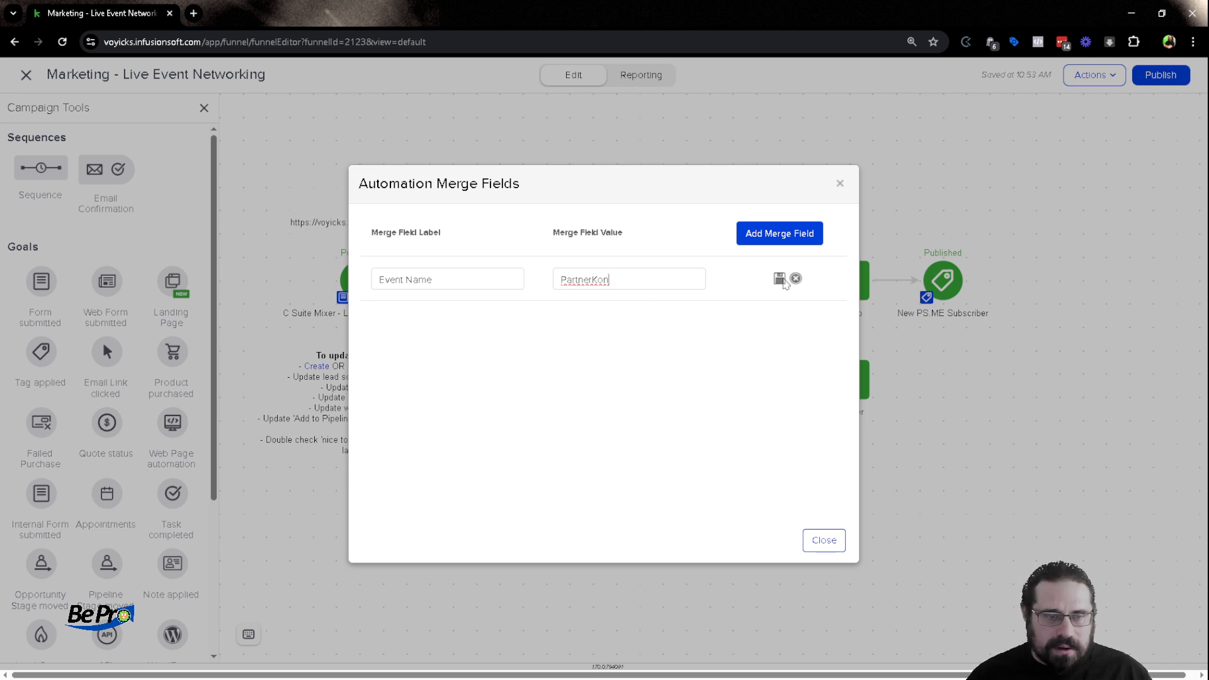
{"action": "left_click", "coordinate": [781, 279]}
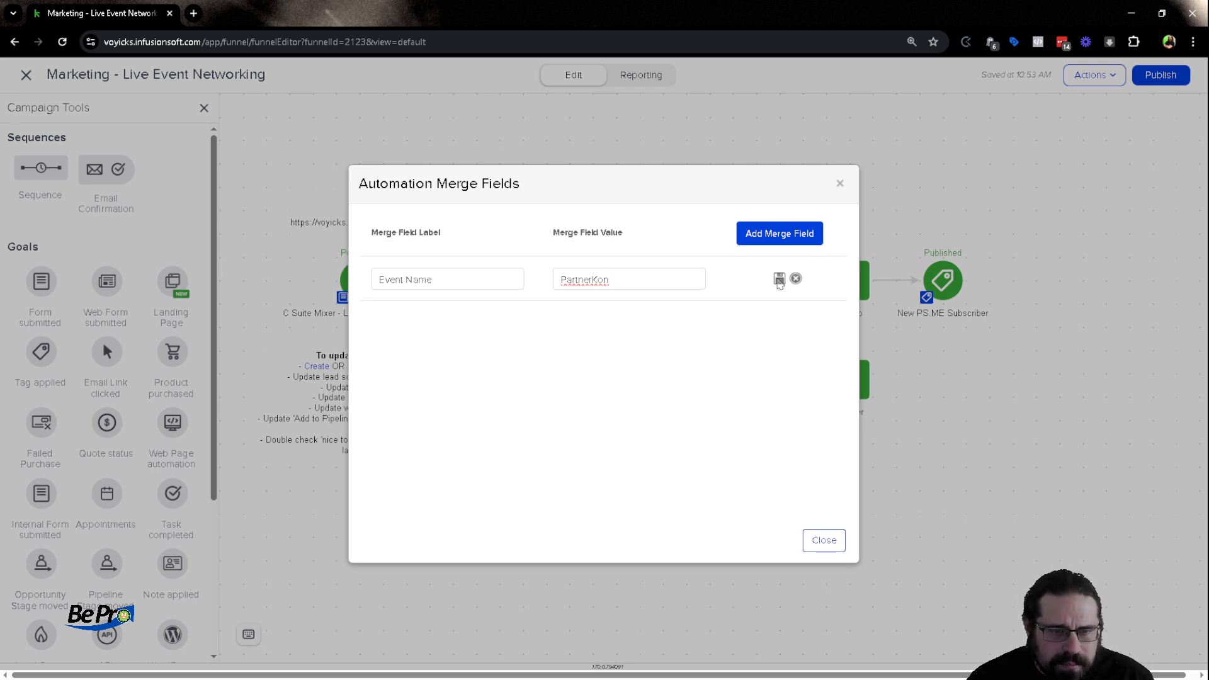
{"action": "left_click", "coordinate": [830, 541]}
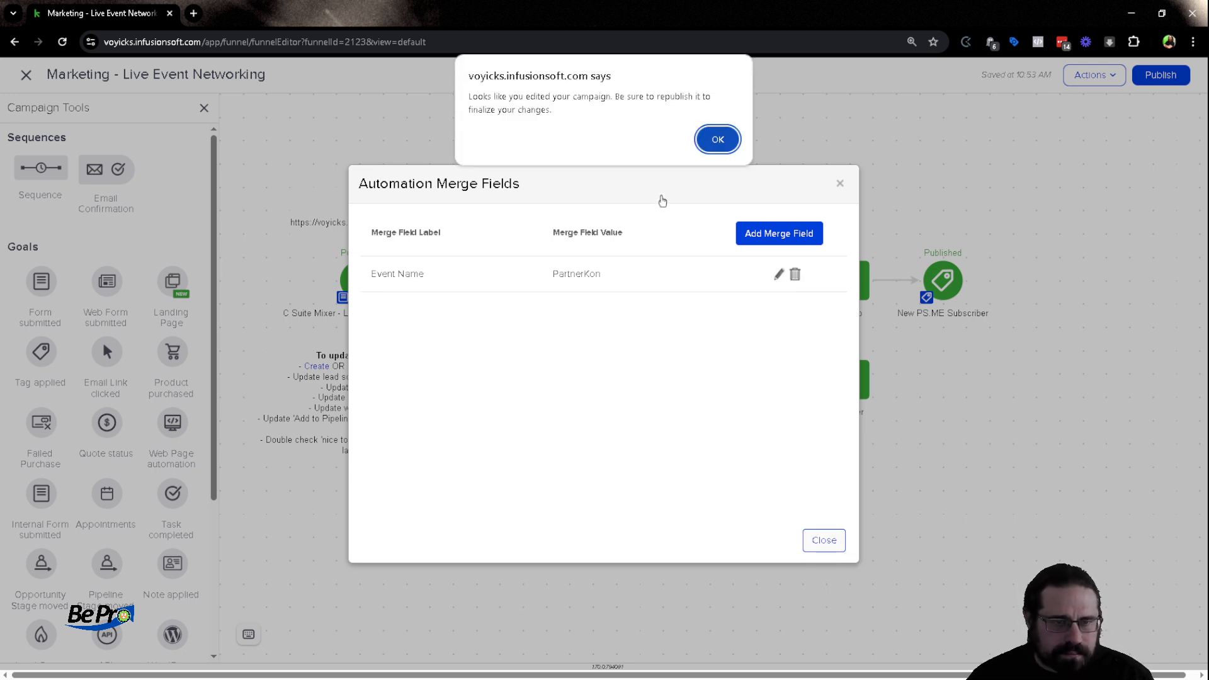
{"action": "left_click", "coordinate": [718, 139]}
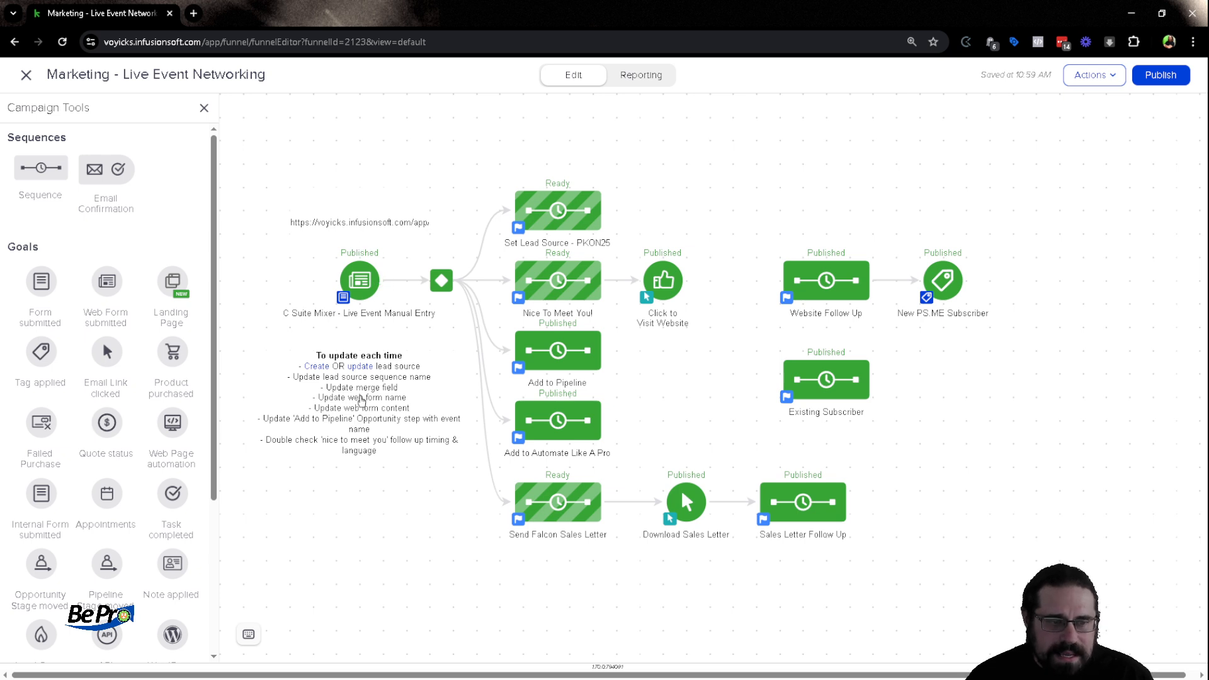
Rename the web form goal to "PKON25 - Live Event Manual Entry".
{"action": "double_click", "coordinate": [385, 311]}
{"action": "key", "text": "Home"}
{"action": "key", "text": "ctrl+shift+Right"}
{"action": "key", "text": "ctrl+shift+Right"}
{"action": "key", "text": "ctrl+shift+Right"}
{"action": "type", "text": "PKON25"}
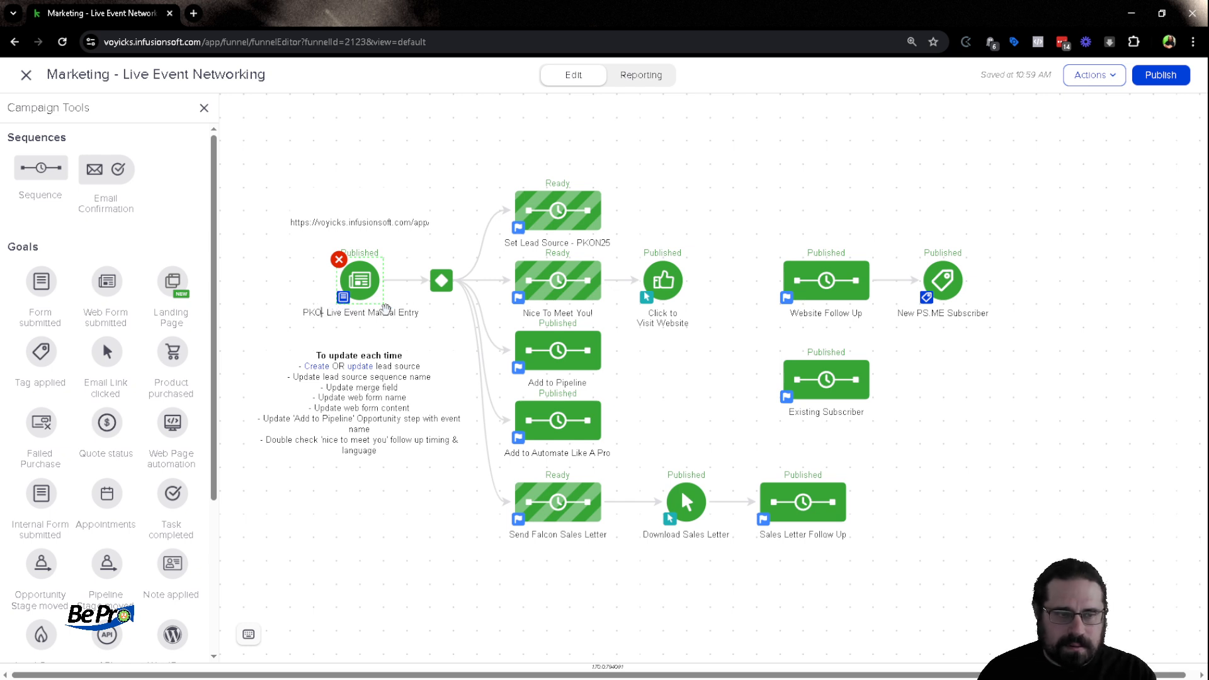
{"action": "left_click", "coordinate": [369, 521]}
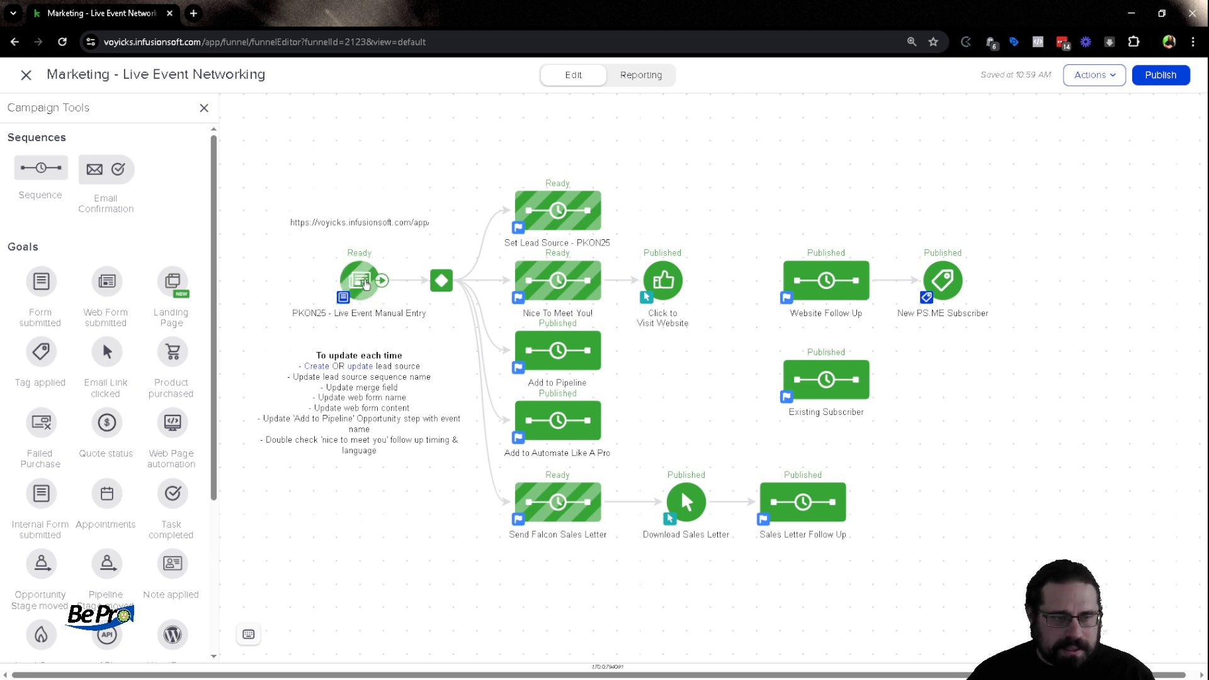
Open the web form and change its heading's first line to "PKON25 Event".
{"action": "double_click", "coordinate": [367, 284]}
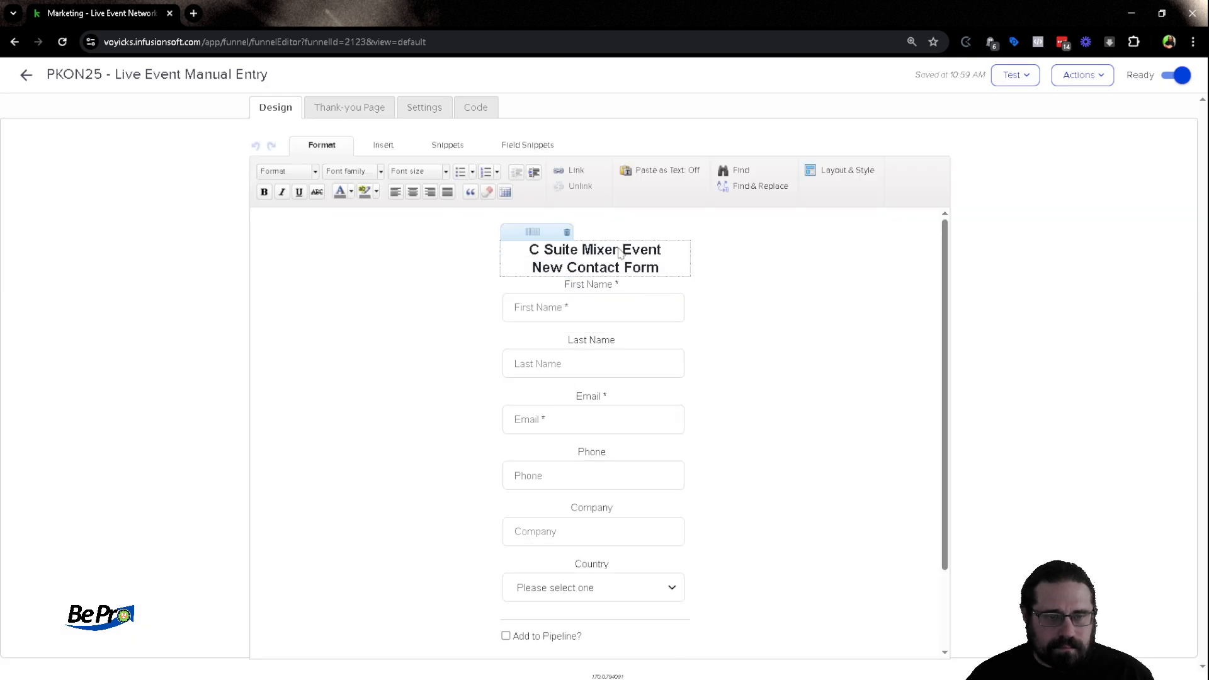
{"action": "key", "text": "shift+Home"}
{"action": "type", "text": "PKON25"}
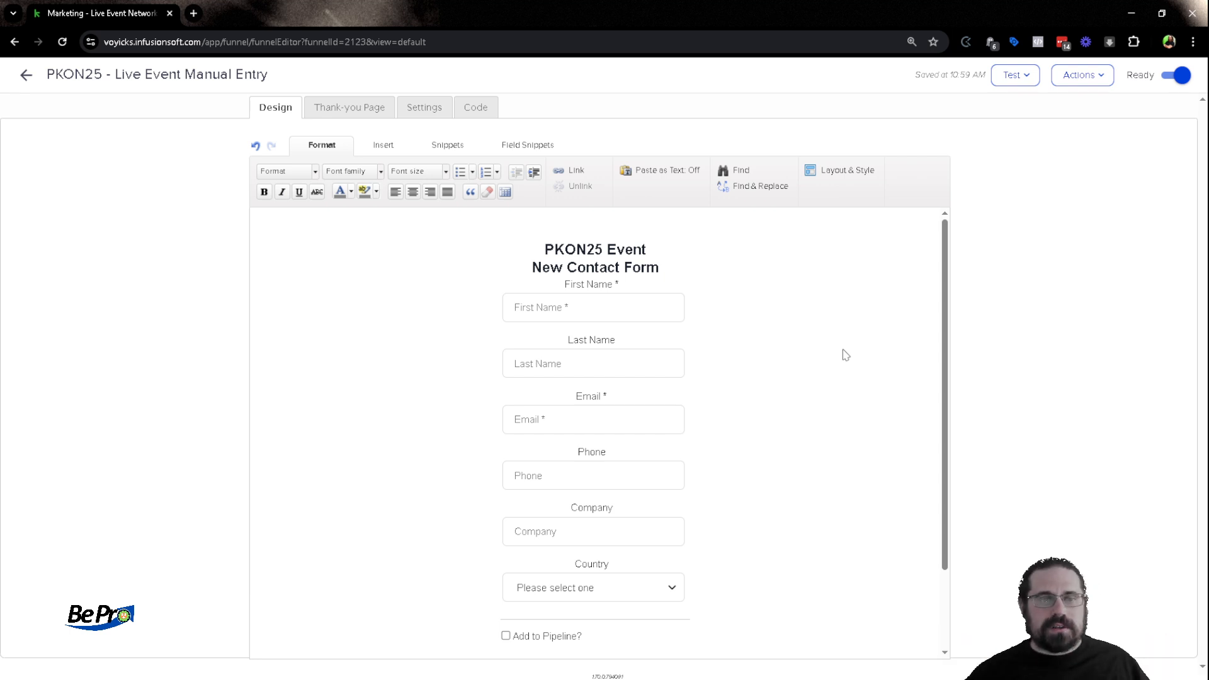
Review the contact form's fields and the follow-up checkboxes beneath them.
{"action": "scroll", "coordinate": [845, 356], "scroll_direction": "down", "scroll_amount": 2}
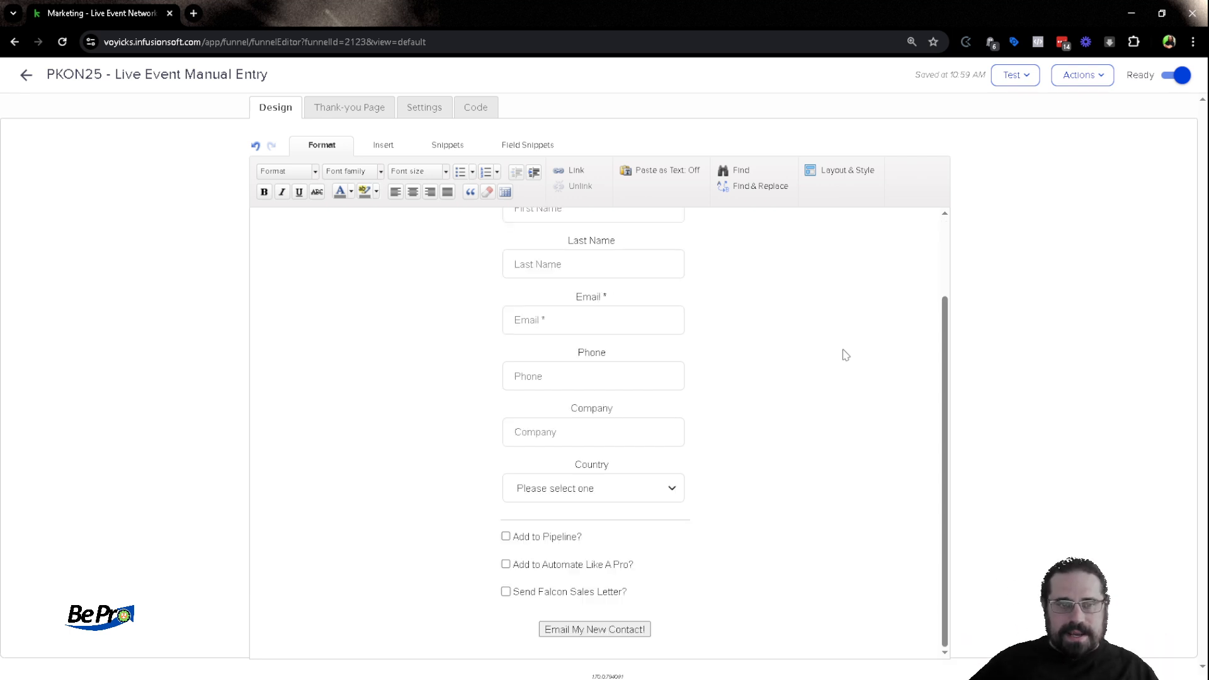
{"action": "scroll", "coordinate": [693, 408], "scroll_direction": "up", "scroll_amount": 2}
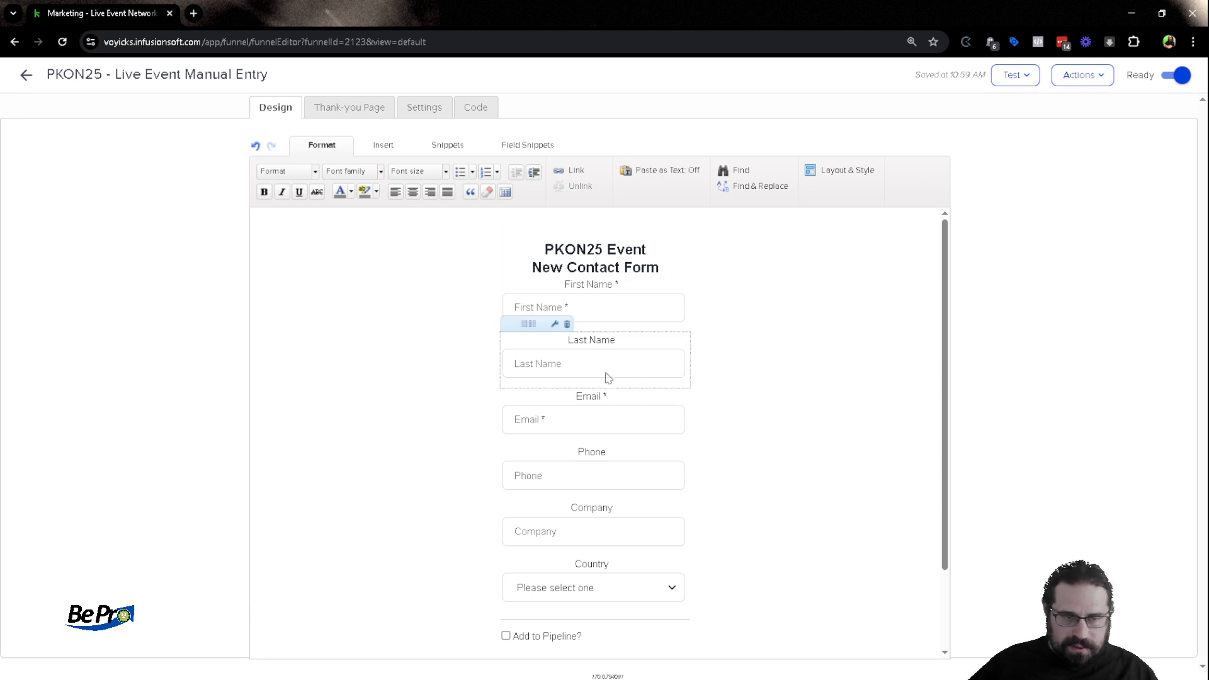
{"action": "scroll", "coordinate": [749, 397], "scroll_direction": "down", "scroll_amount": 2}
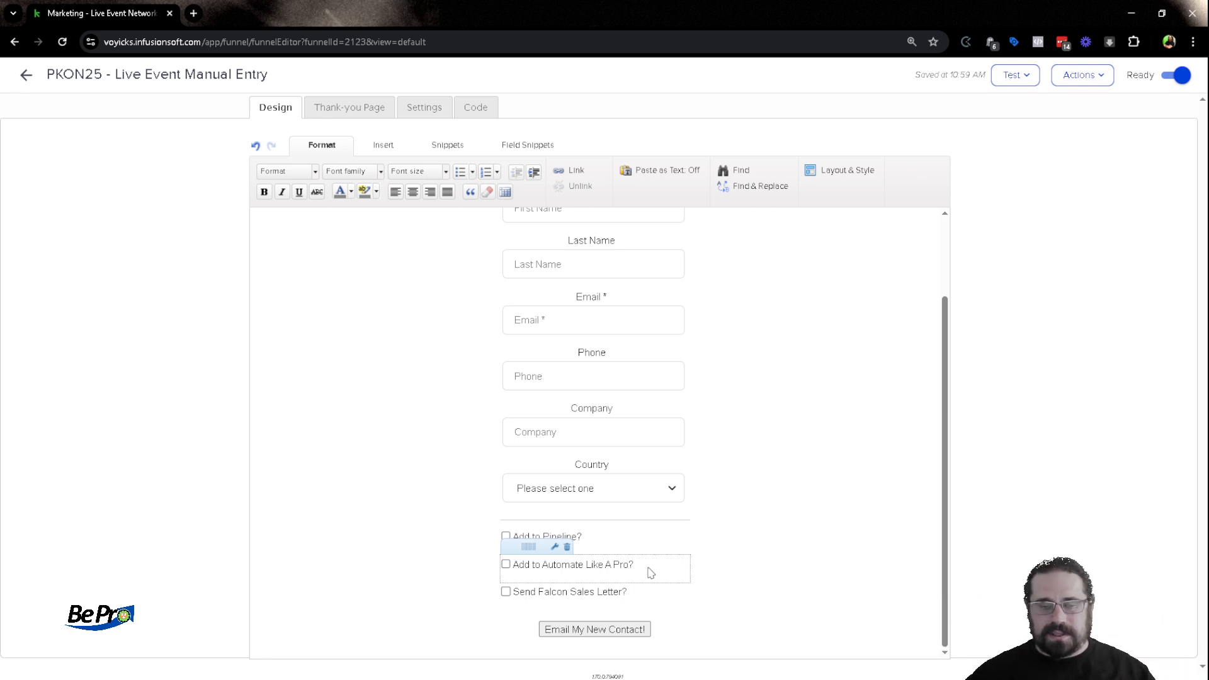
{"action": "scroll", "coordinate": [779, 456], "scroll_direction": "up", "scroll_amount": 2}
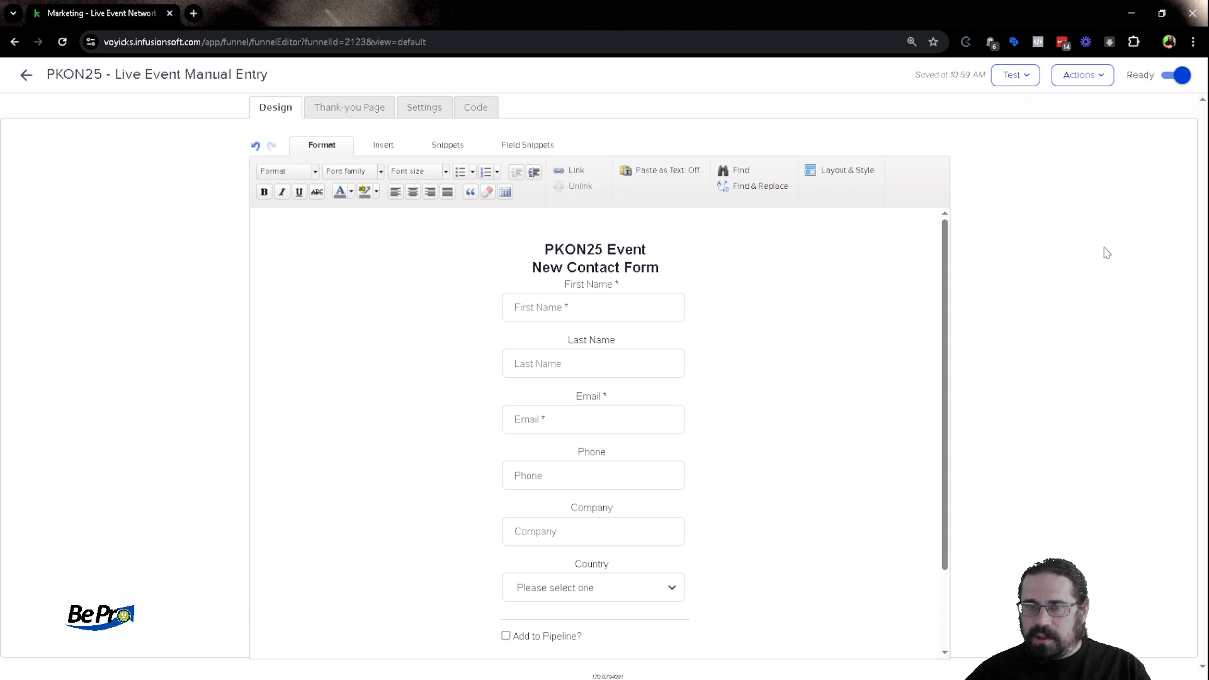
Show the browser's bookmarks bar and open the web form's thank-you page.
{"action": "key", "text": "ctrl+shift+b"}
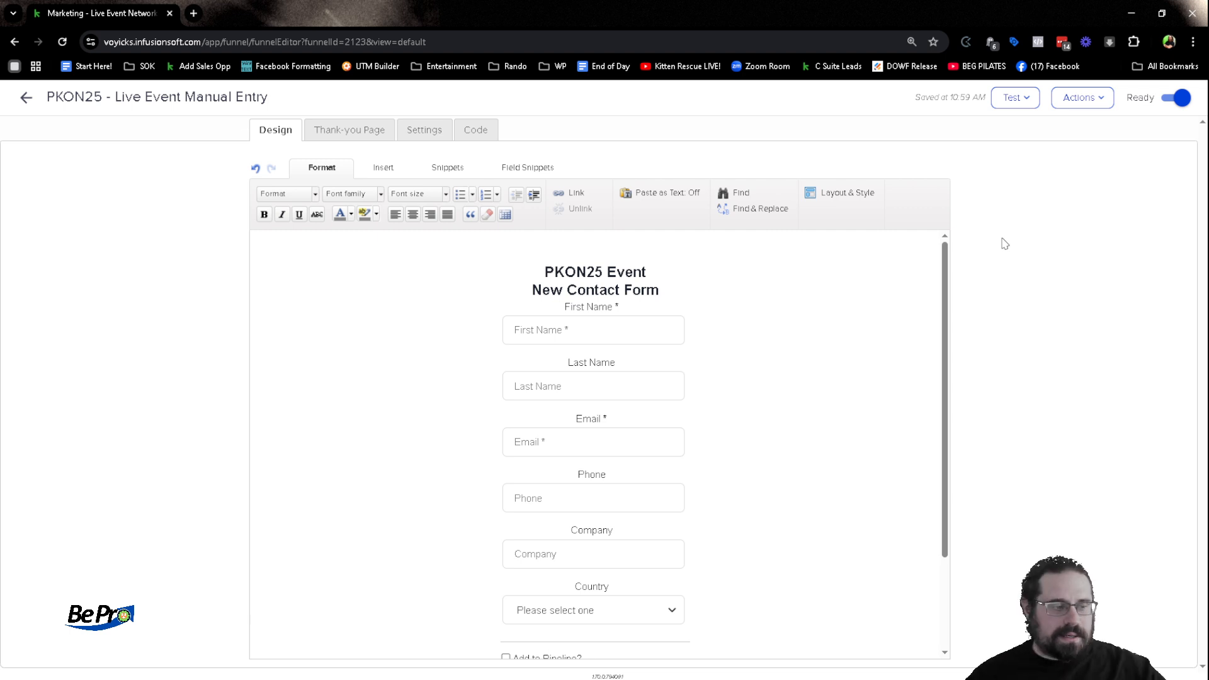
{"action": "left_click", "coordinate": [348, 129]}
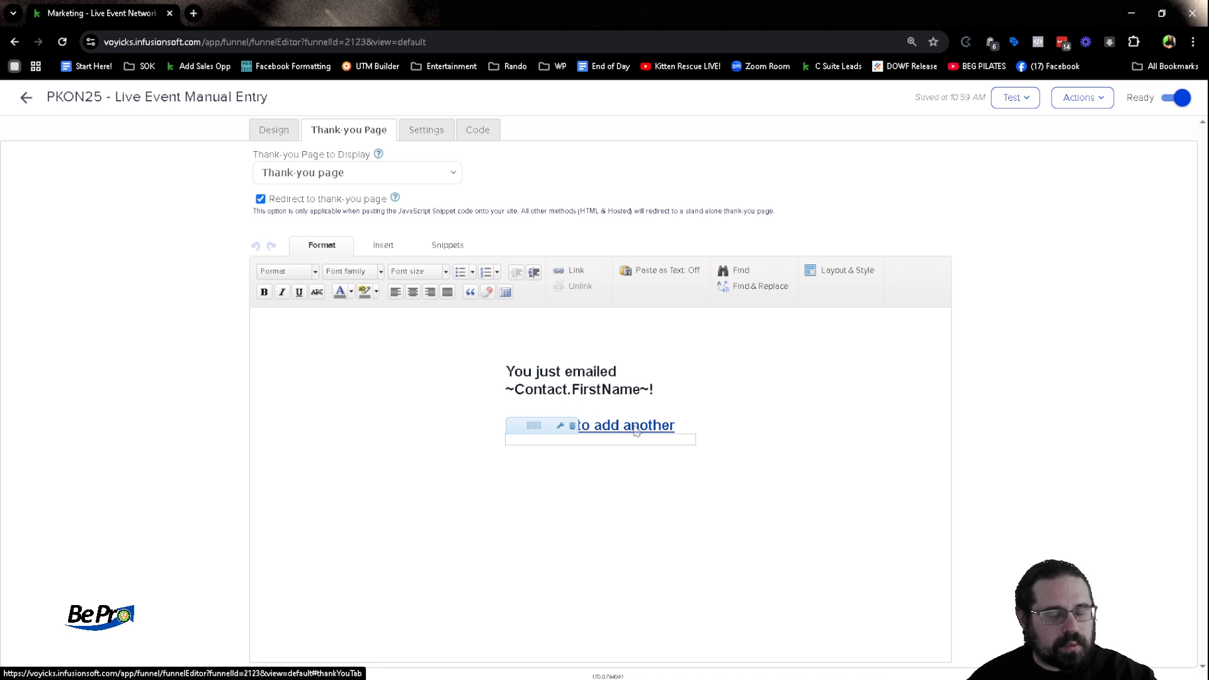
Review the web form's settings, including spambot detection and duplicate checking, and return to the campaign.
{"action": "left_click", "coordinate": [439, 140]}
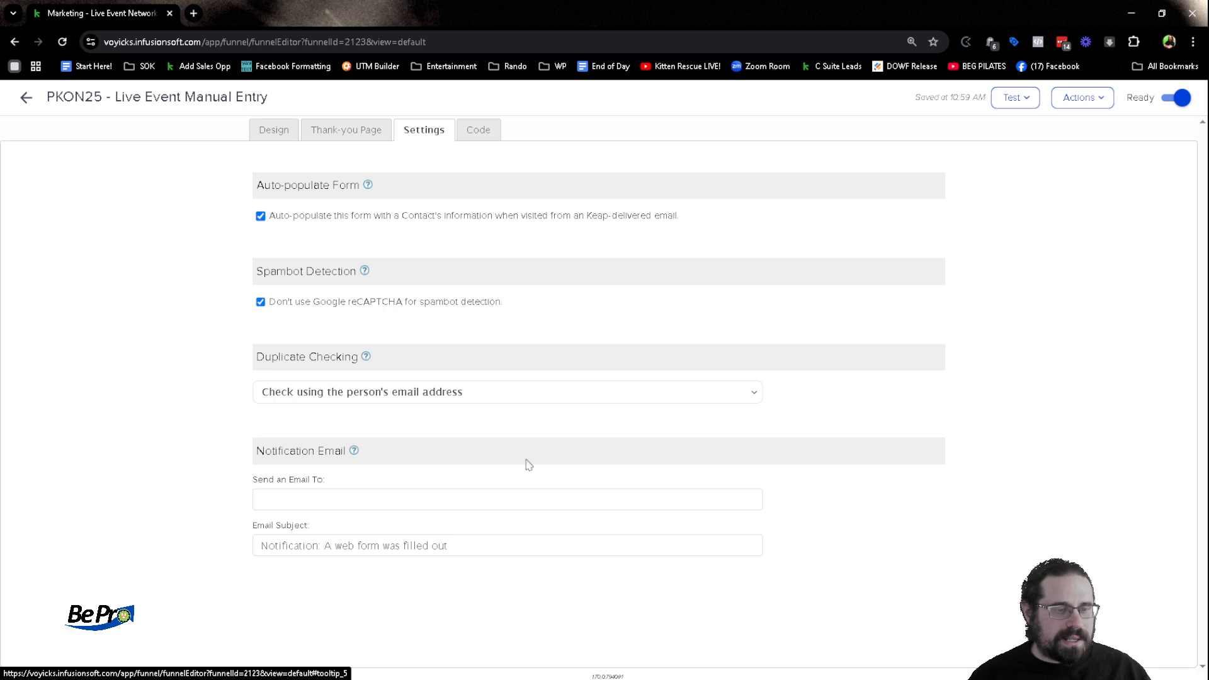
{"action": "left_click", "coordinate": [26, 97]}
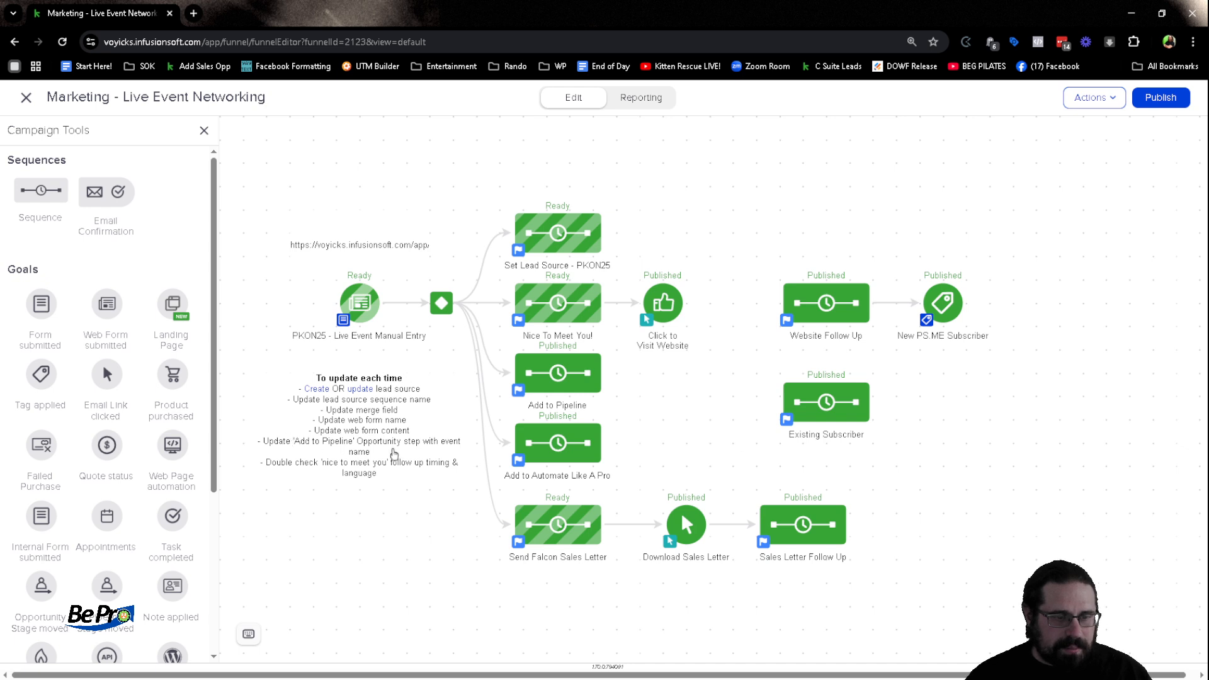
In the Add to Pipeline sequence, set the Create Qualified Opportunity title to "PKON 2025 Lead", save it and return to the campaign.
{"action": "double_click", "coordinate": [551, 377]}
{"action": "double_click", "coordinate": [406, 187]}
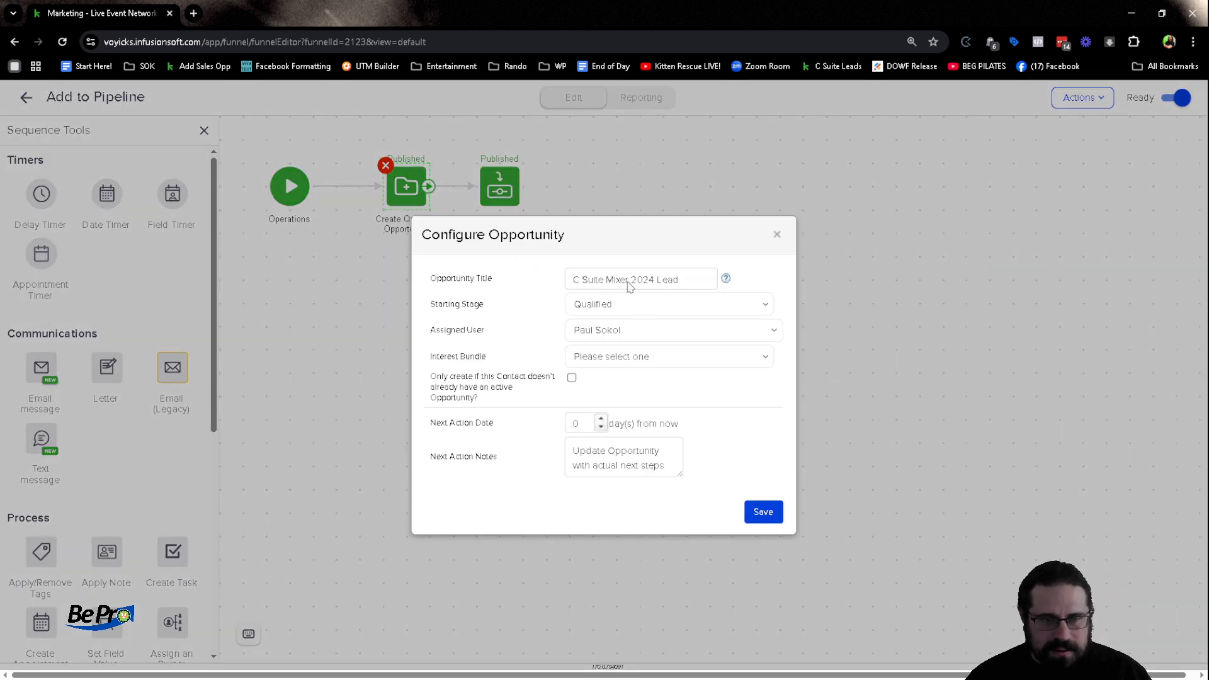
{"action": "left_click_drag", "start_coordinate": [629, 280], "coordinate": [439, 269]}
{"action": "type", "text": "PKON"}
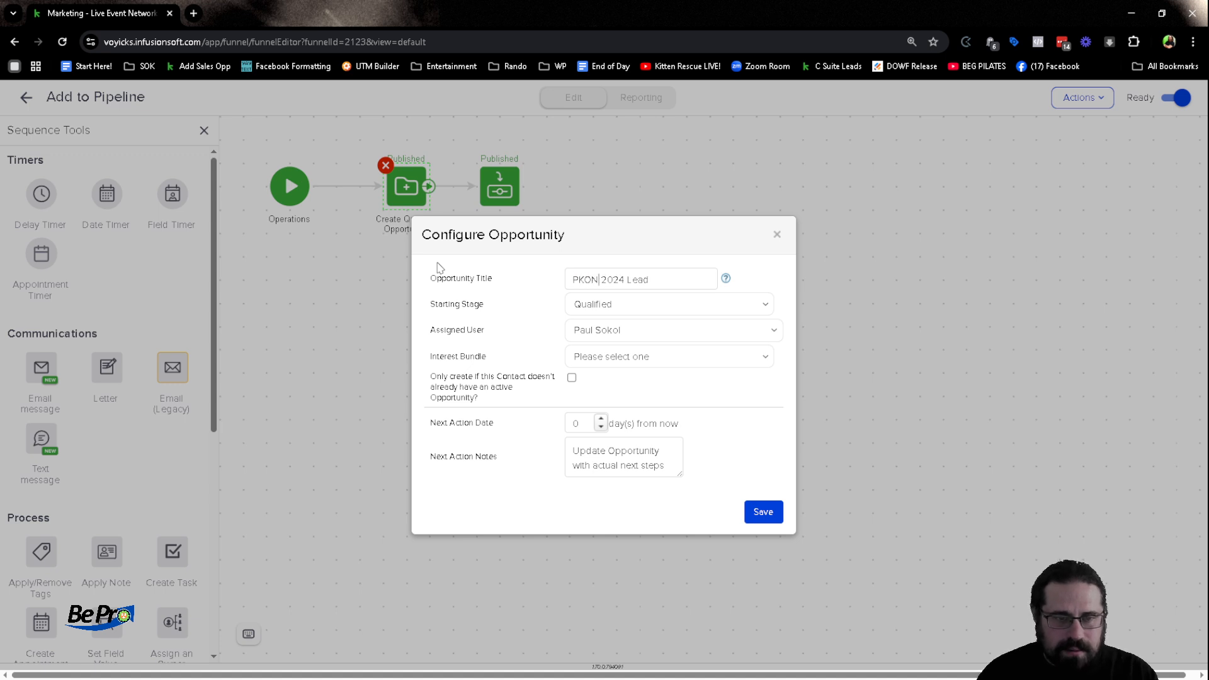
{"action": "key", "text": "BackSpace"}
{"action": "type", "text": "5"}
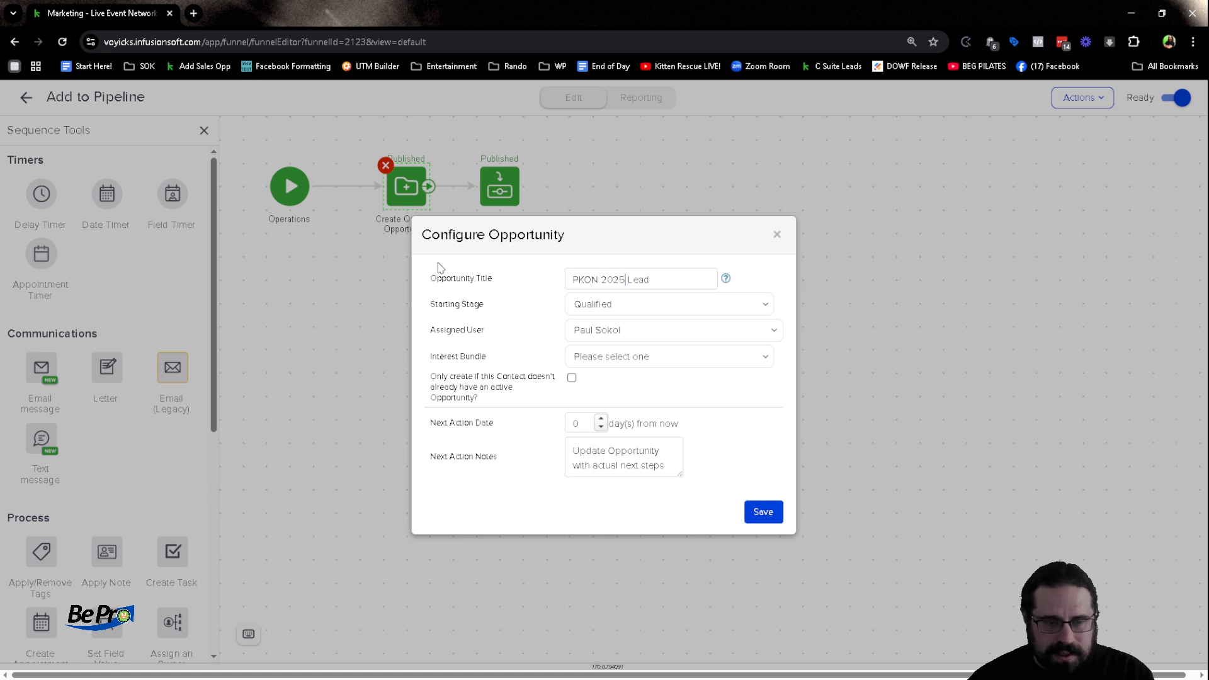
{"action": "left_click_drag", "start_coordinate": [678, 478], "coordinate": [682, 565]}
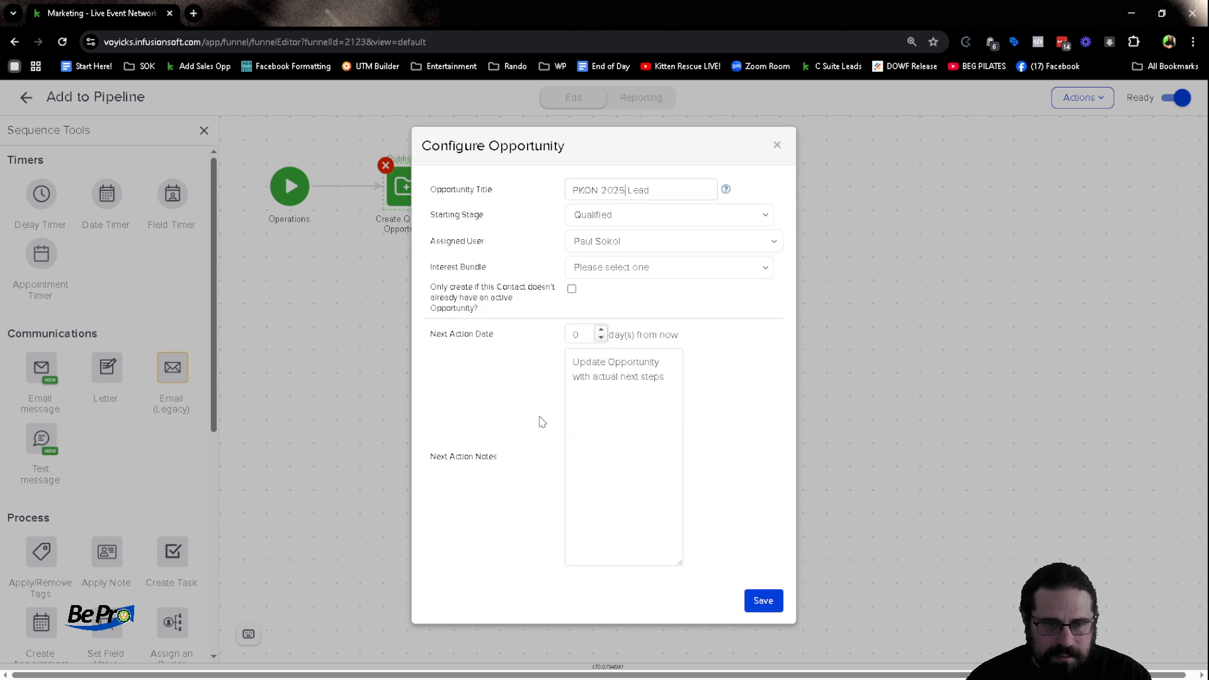
{"action": "left_click", "coordinate": [766, 606]}
{"action": "left_click", "coordinate": [726, 511]}
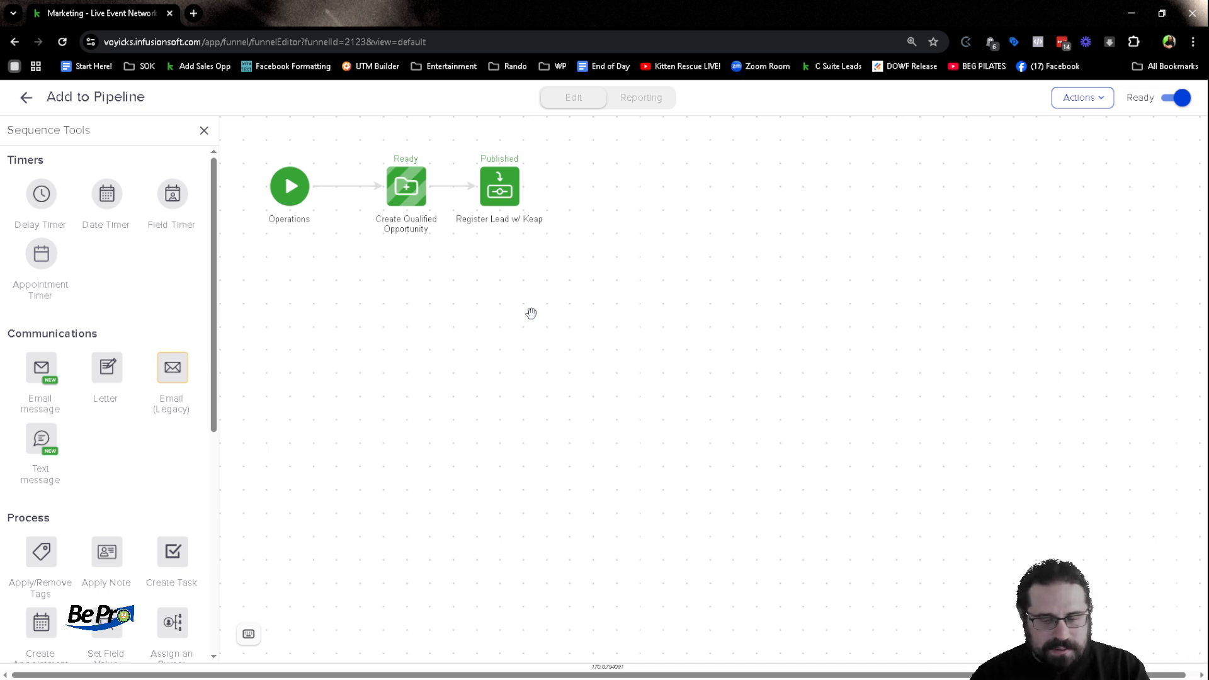
{"action": "key", "text": "alt+Left"}
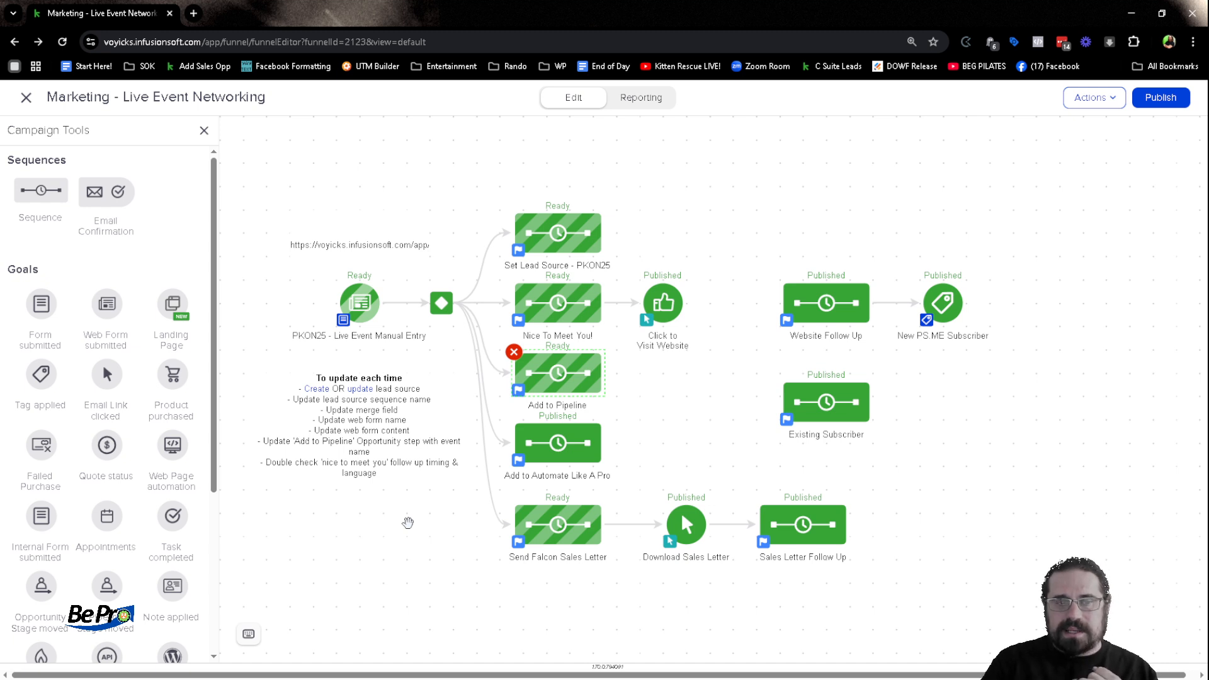
Open the lead source sequence and rename its field value step to "Set Lead Source - PKON25".
{"action": "double_click", "coordinate": [558, 233]}
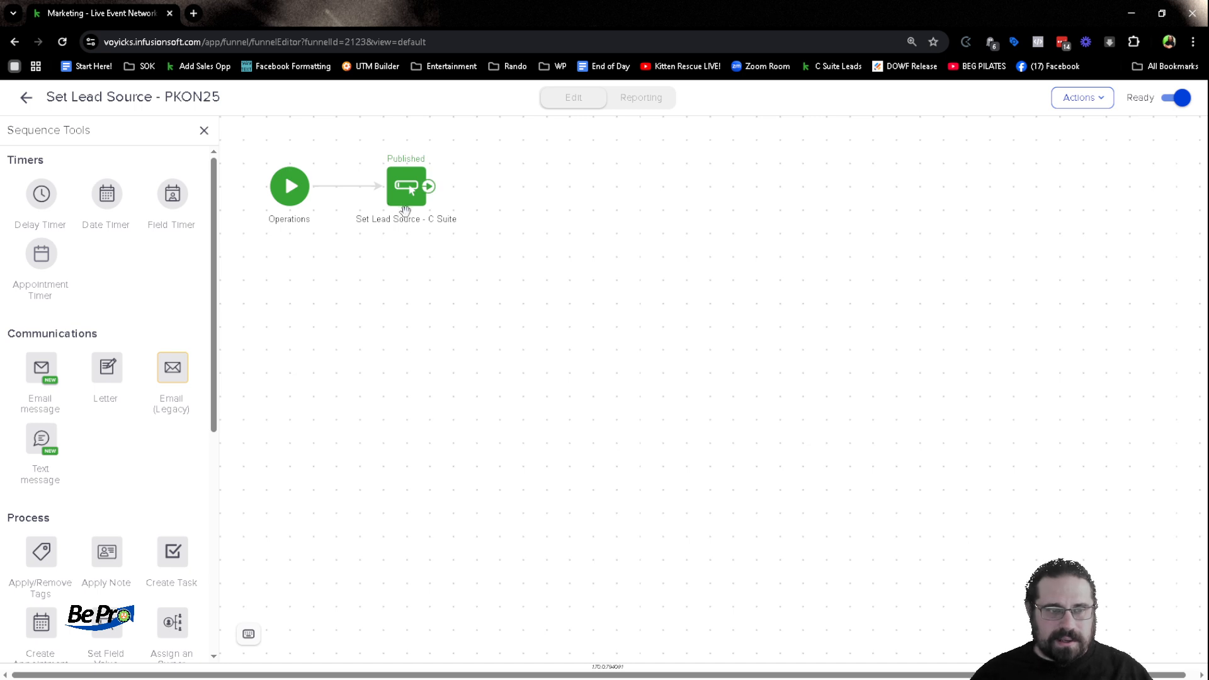
{"action": "double_click", "coordinate": [406, 212]}
{"action": "key", "text": "End"}
{"action": "key", "text": "ctrl+shift+Left"}
{"action": "key", "text": "ctrl+shift+Left"}
{"action": "type", "text": "PKON25"}
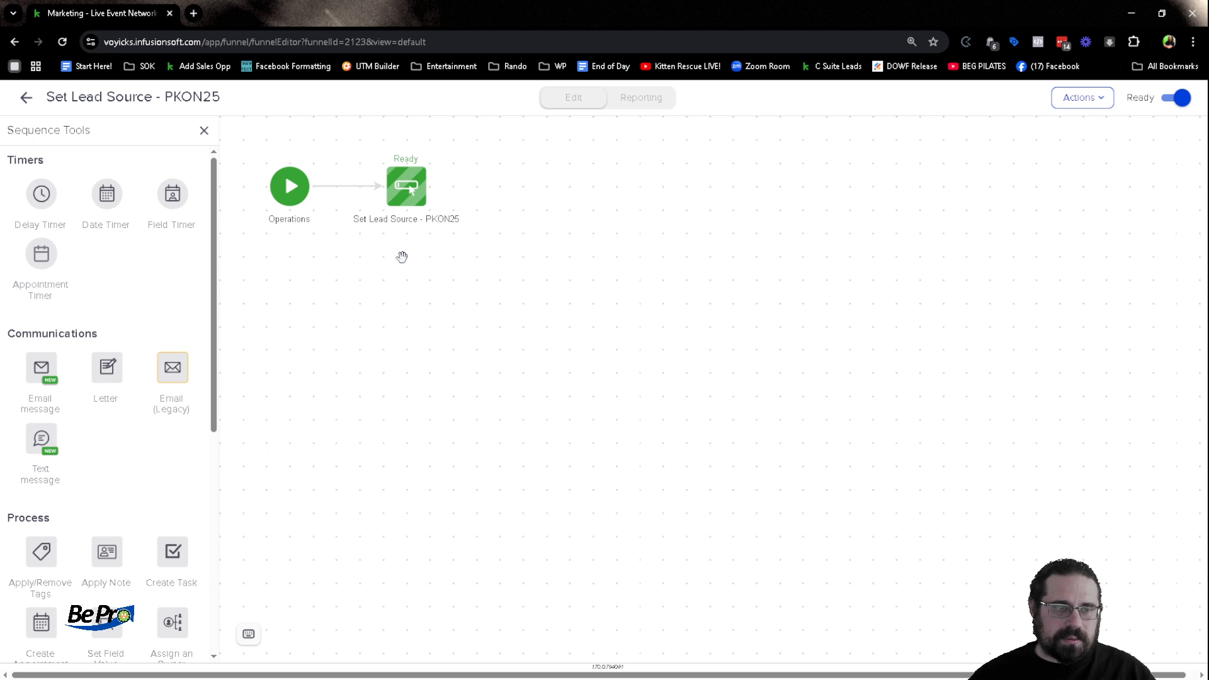
Set the step's Leadsource value to PKON 2025, save it and return to the campaign.
{"action": "double_click", "coordinate": [406, 201]}
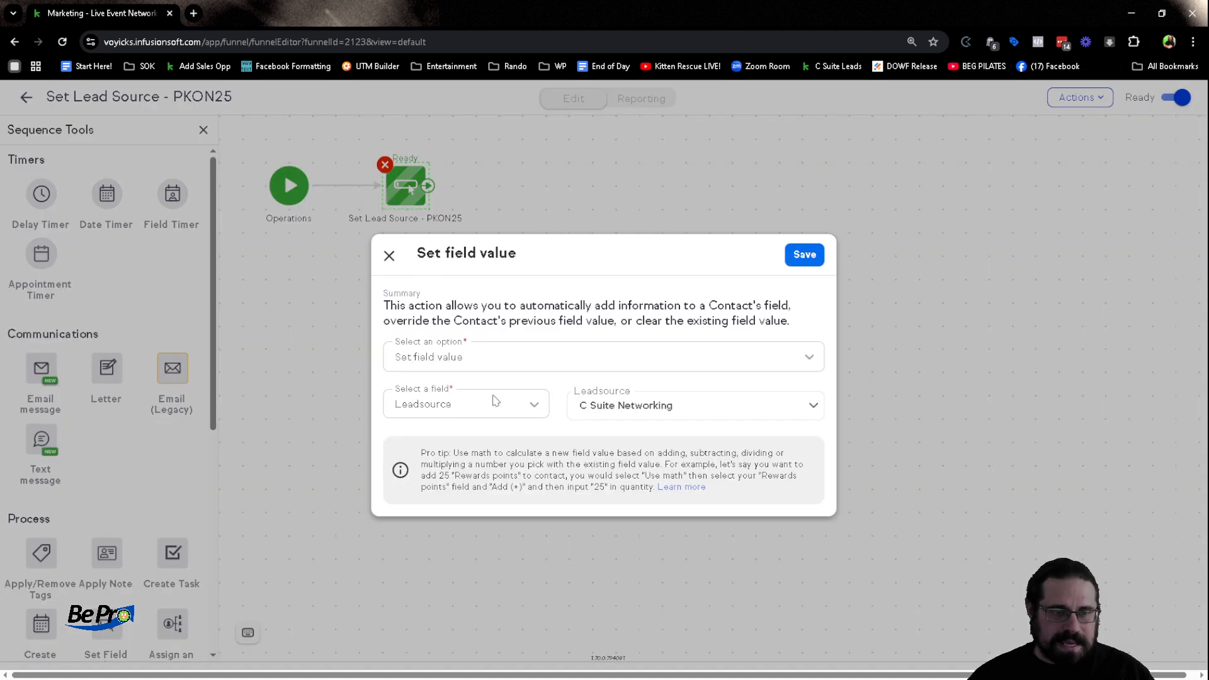
{"action": "left_click", "coordinate": [657, 411]}
{"action": "key", "text": "p"}
{"action": "key", "text": "Down"}
{"action": "key", "text": "Down"}
{"action": "key", "text": "Down"}
{"action": "key", "text": "Down"}
{"action": "key", "text": "Down"}
{"action": "key", "text": "Down"}
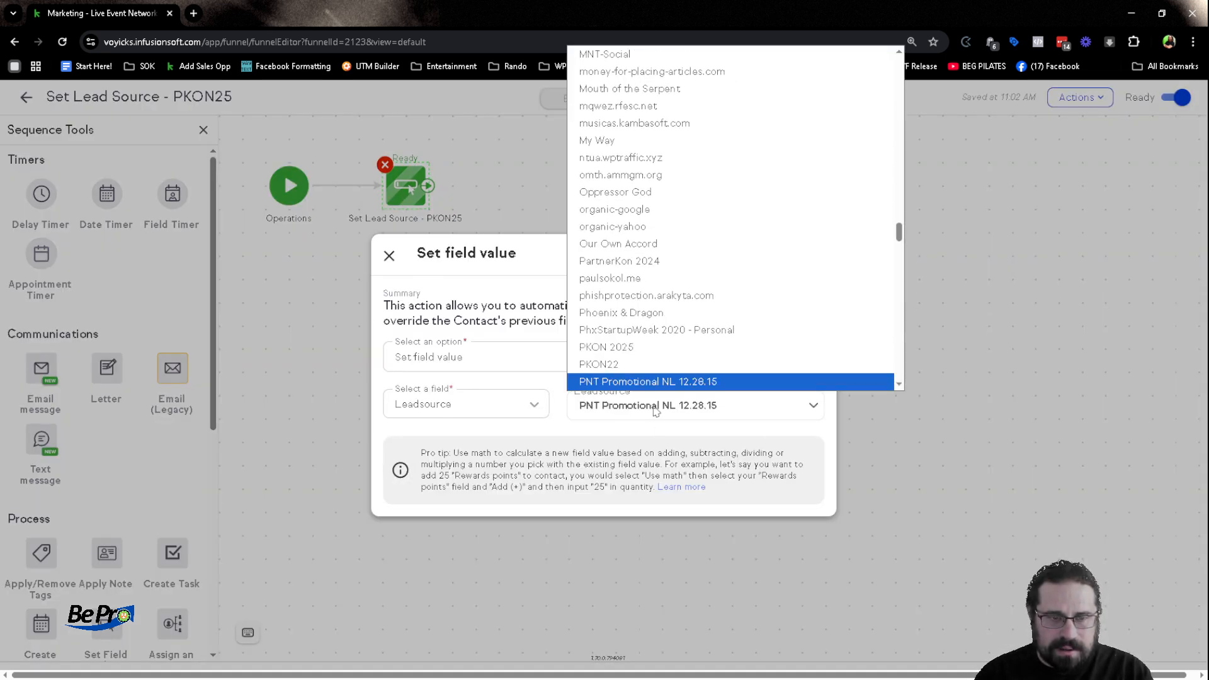
{"action": "key", "text": "Up"}
{"action": "key", "text": "Up"}
{"action": "key", "text": "Return"}
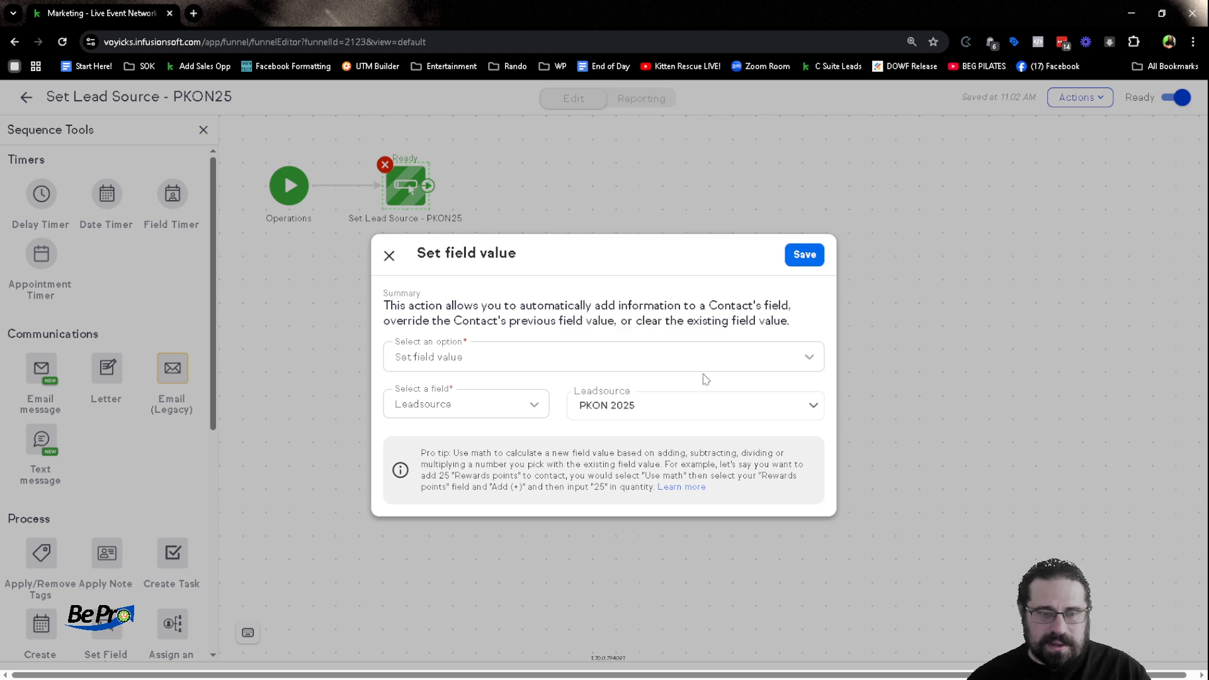
{"action": "left_click", "coordinate": [806, 257]}
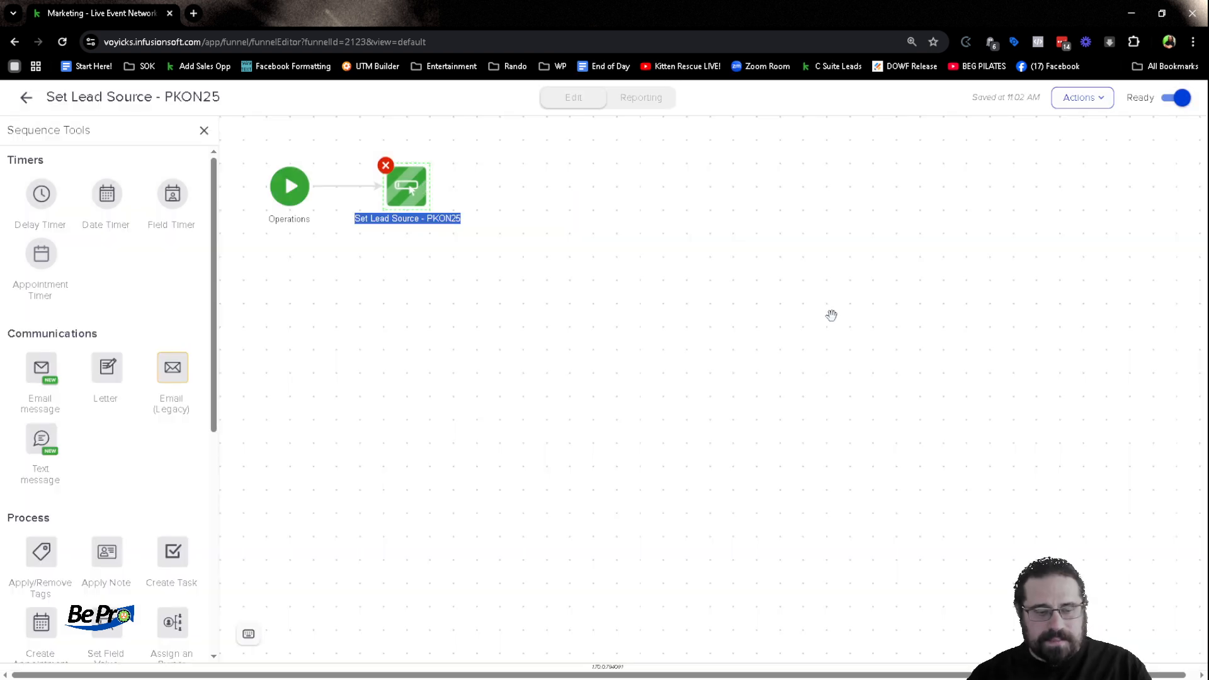
{"action": "key", "text": "alt+Left"}
Duplicate the "- Update lead source sequence name" line in the campaign's "To update each time" note.
{"action": "double_click", "coordinate": [406, 392]}
{"action": "left_click", "coordinate": [403, 387]}
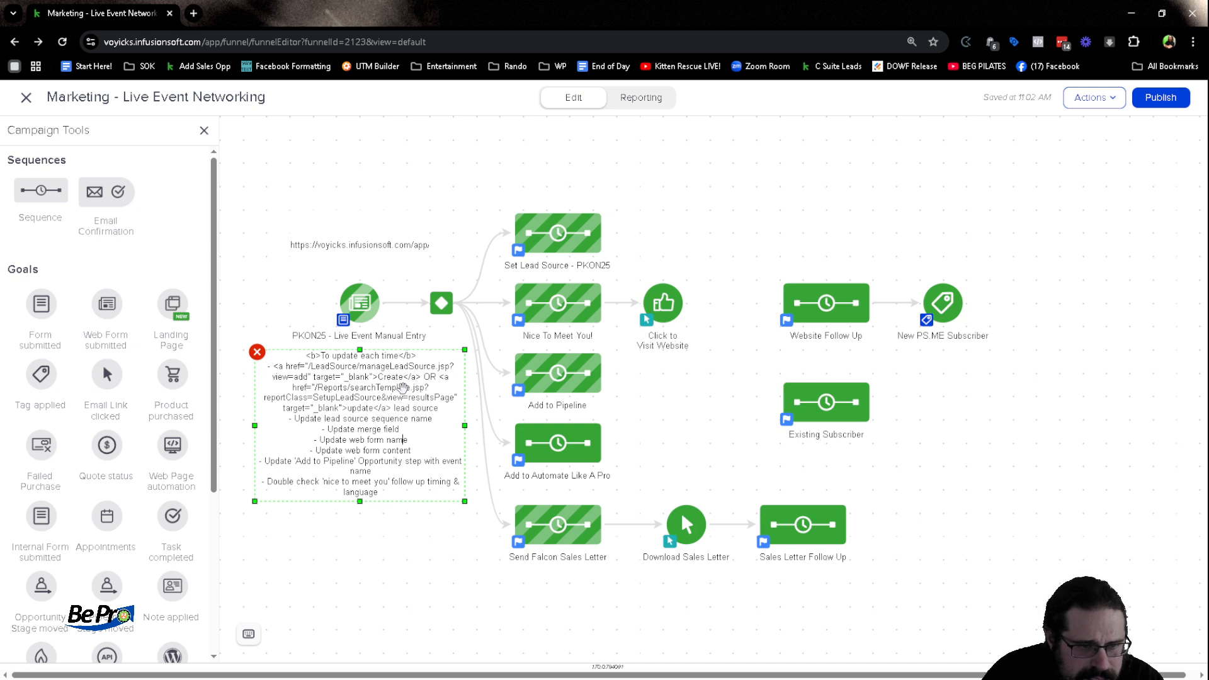
{"action": "key", "text": "Home"}
{"action": "key", "text": "shift+End"}
{"action": "key", "text": "ctrl+c"}
{"action": "key", "text": "End"}
{"action": "key", "text": "Return"}
{"action": "key", "text": "ctrl+v"}
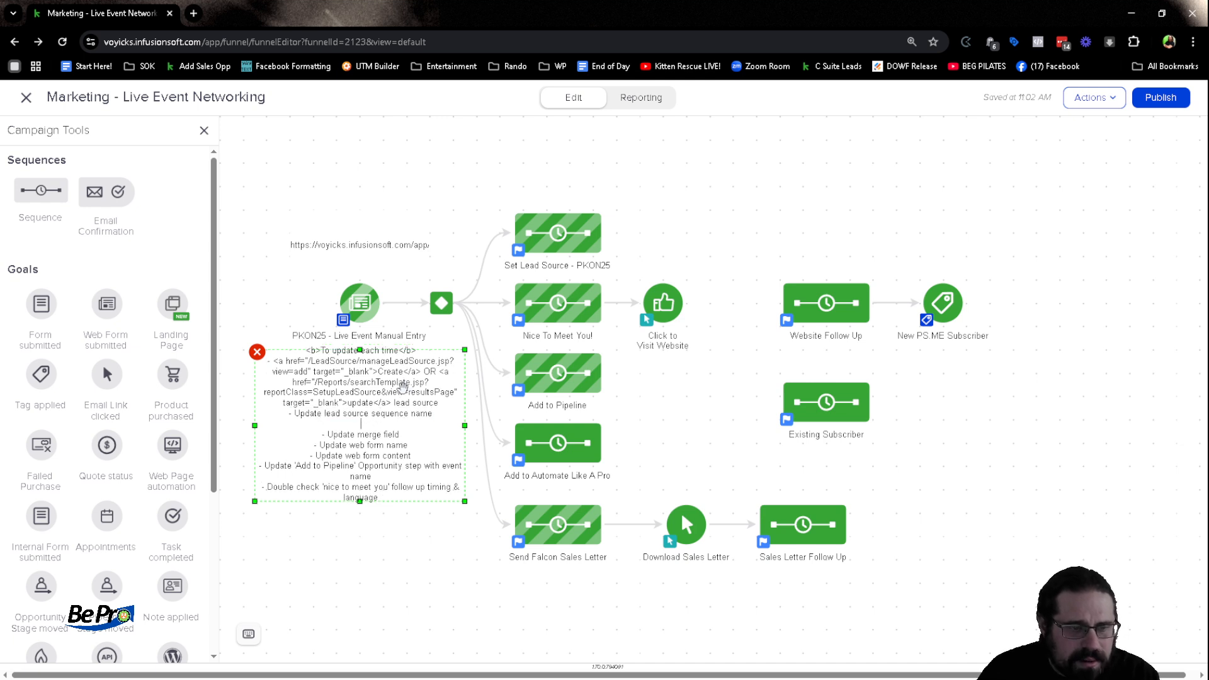
Reword the duplicated note line to "- Update lead source step in the sequence" and finish editing the note.
{"action": "key", "text": "ctrl+shift+Left"}
{"action": "key", "text": "ctrl+shift+Left"}
{"action": "key", "text": "ctrl+shift+Left"}
{"action": "key", "text": "ctrl+shift+Right"}
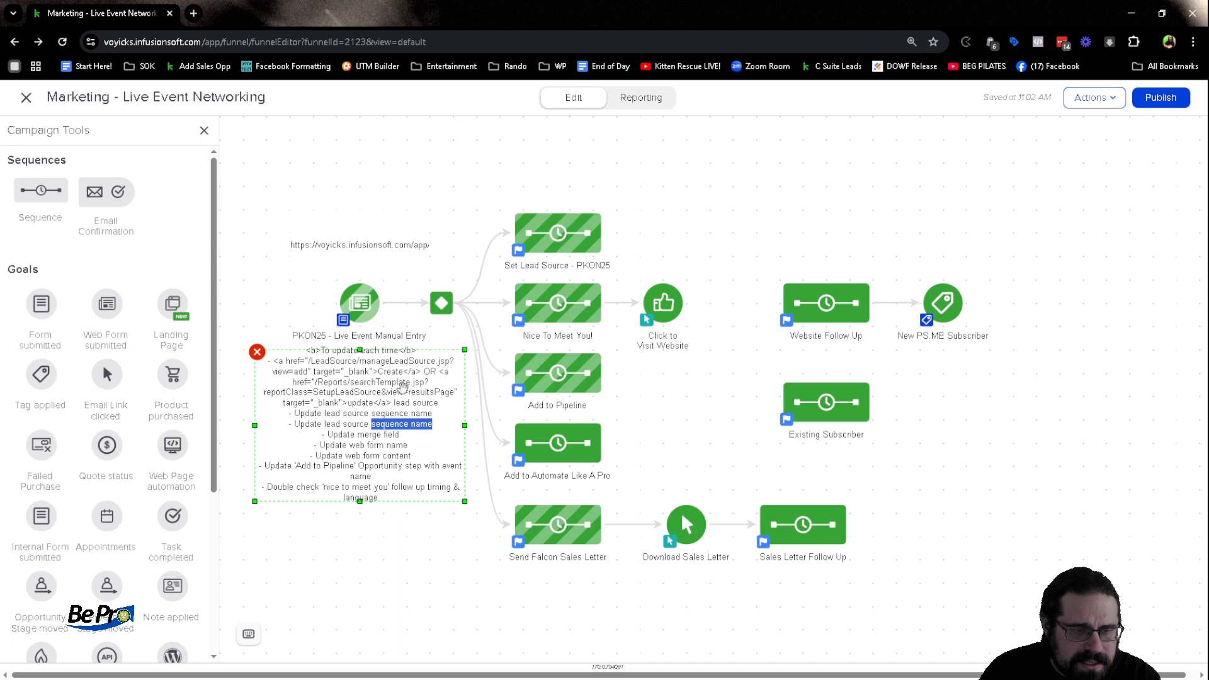
{"action": "type", "text": "set"}
{"action": "key", "text": "BackSpace"}
{"action": "key", "text": "BackSpace"}
{"action": "type", "text": "tep in the sequence"}
{"action": "left_click", "coordinate": [401, 570]}
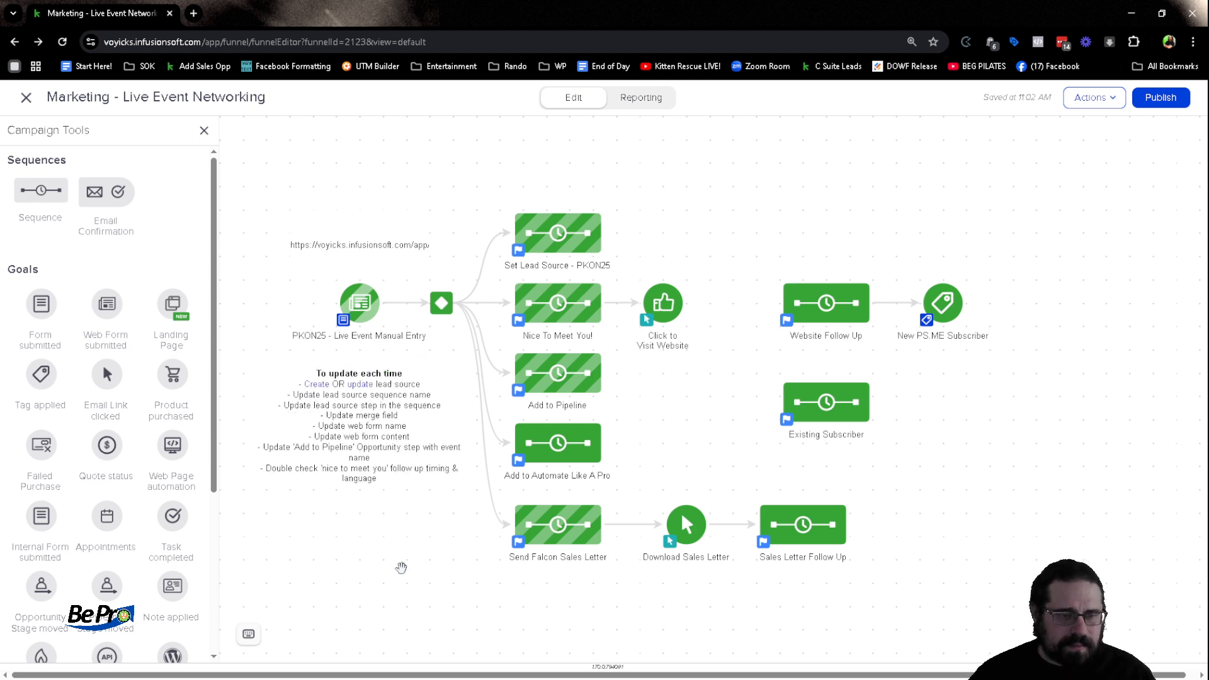
{"action": "left_click", "coordinate": [386, 551]}
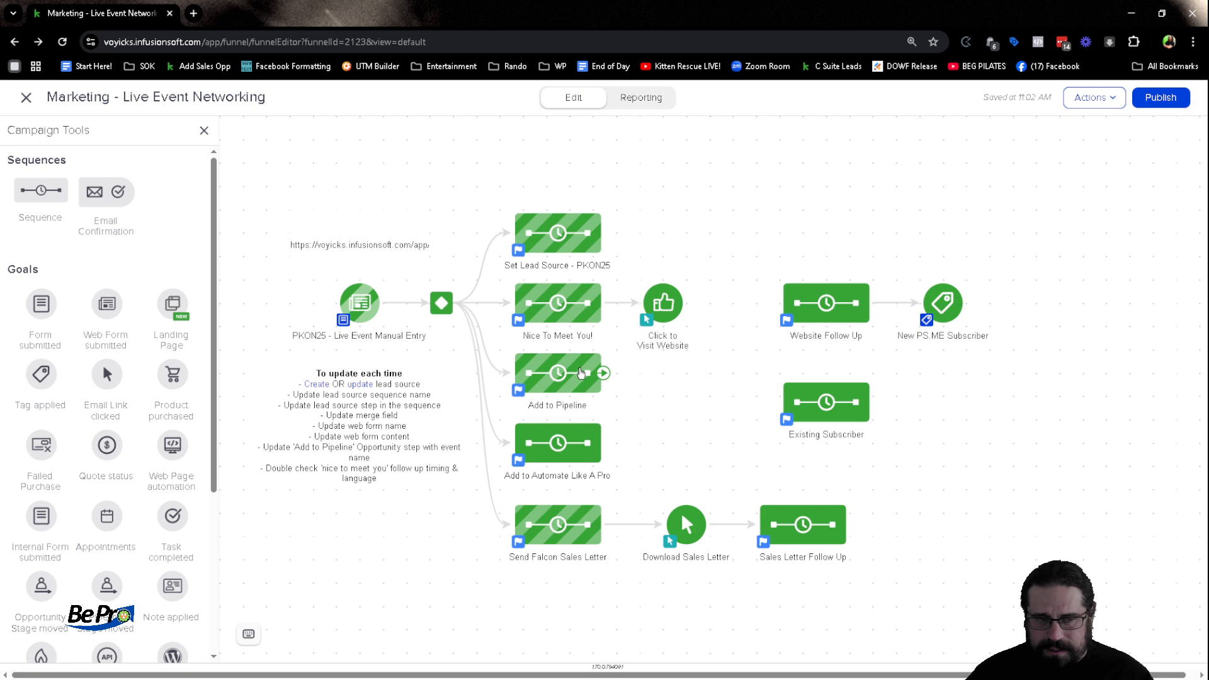
Review the steps inside the Add to Automate Like A Pro and Send Falcon Sales Letter sequences.
{"action": "double_click", "coordinate": [577, 450]}
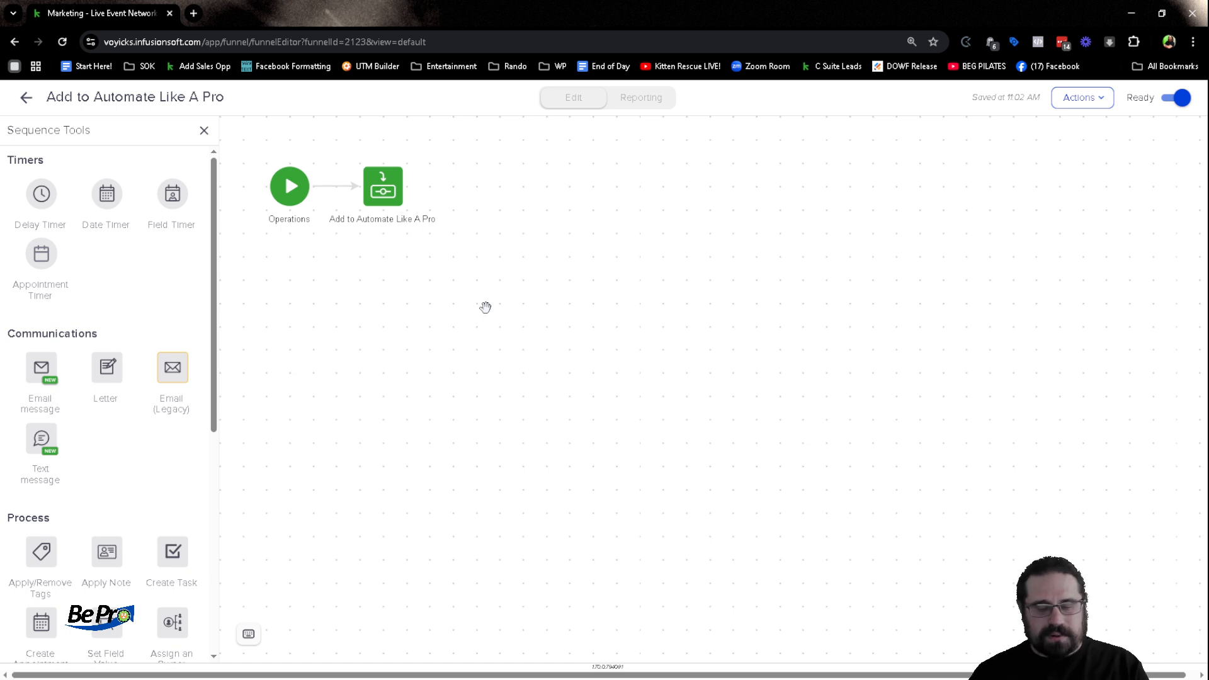
{"action": "key", "text": "alt+Left"}
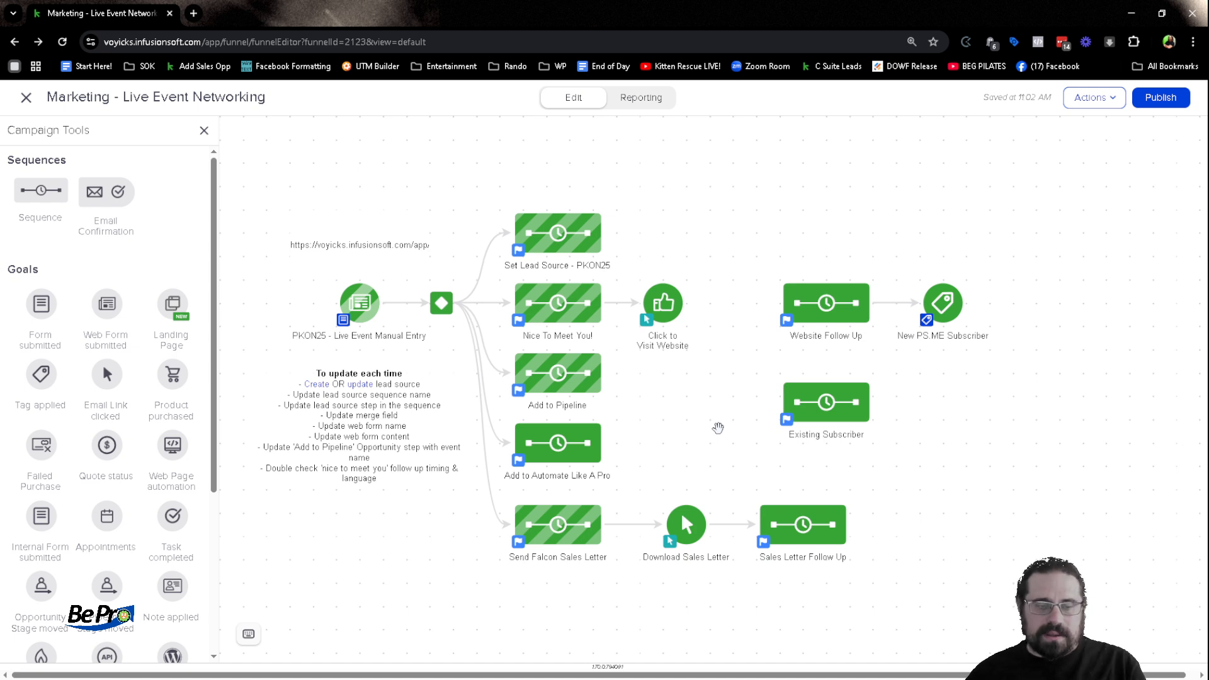
{"action": "double_click", "coordinate": [586, 524]}
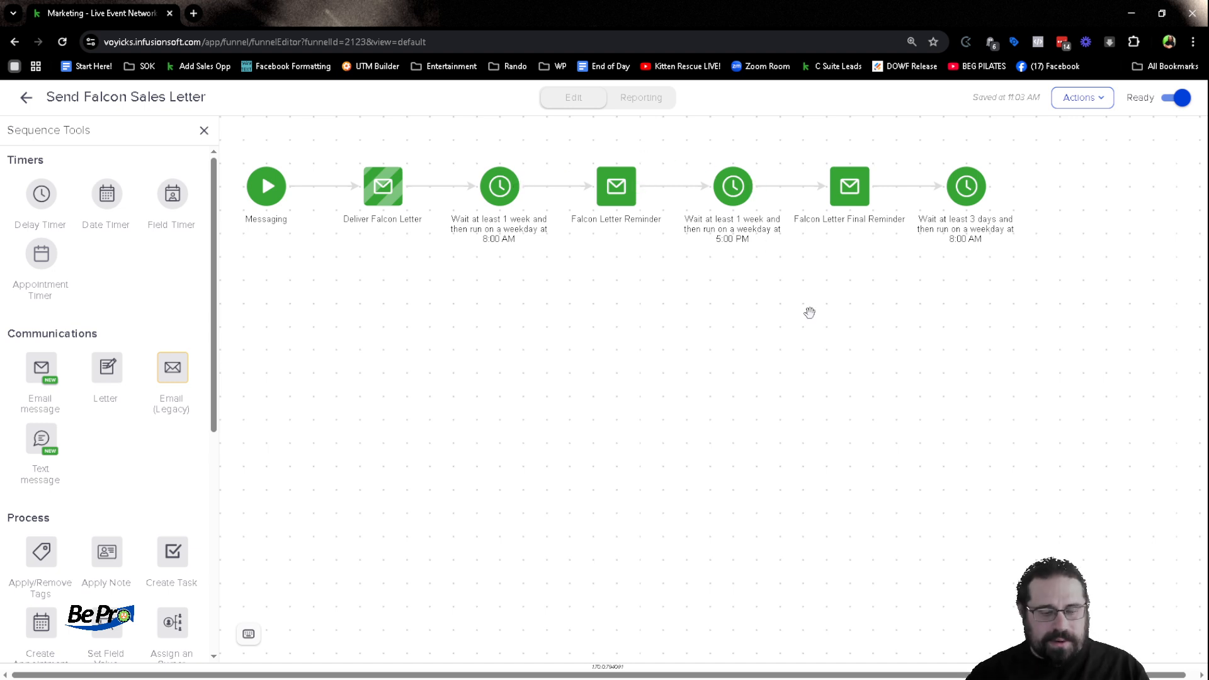
{"action": "key", "text": "alt+Left"}
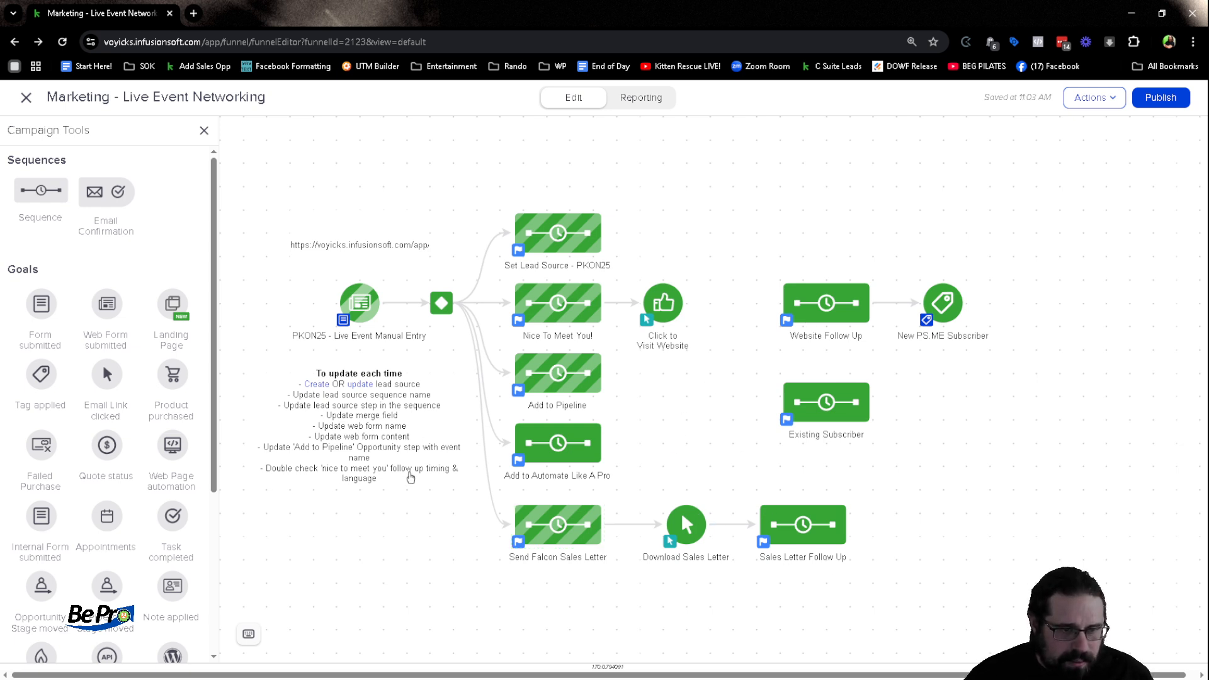
Open the Nice To Meet You! sequence and move both unconnected QR Codes emails into the Legacy Boneyard area.
{"action": "double_click", "coordinate": [558, 308]}
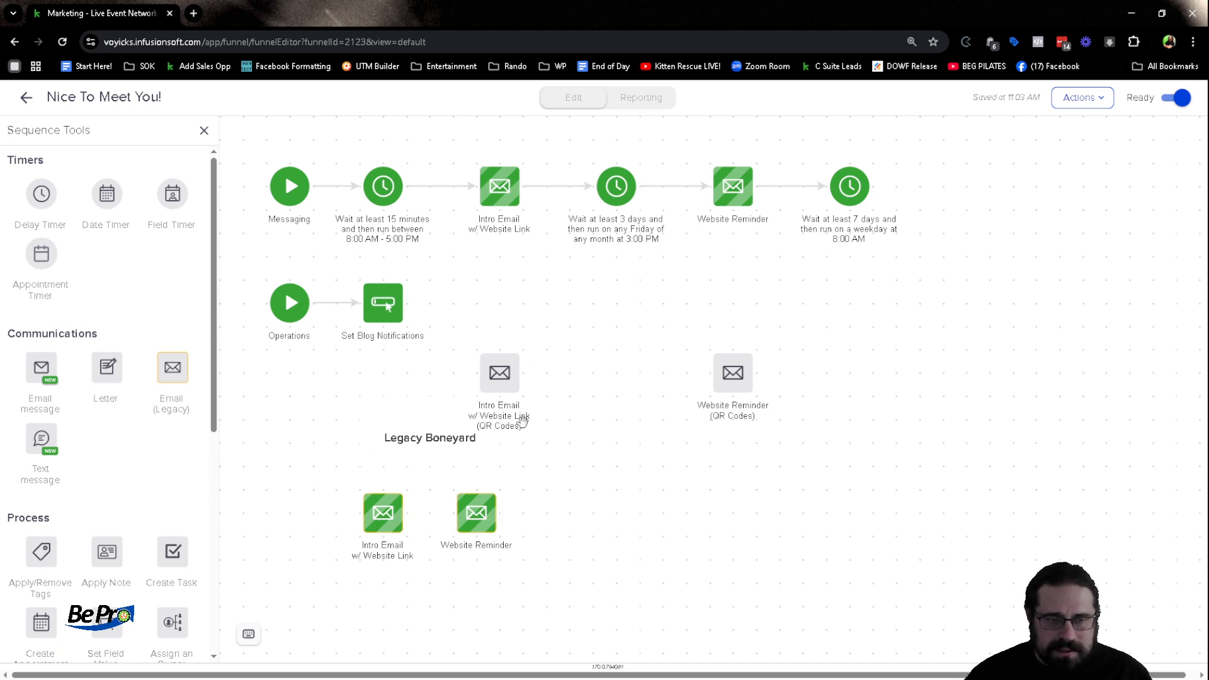
{"action": "left_click_drag", "start_coordinate": [501, 381], "coordinate": [570, 520]}
{"action": "left_click_drag", "start_coordinate": [727, 392], "coordinate": [682, 554]}
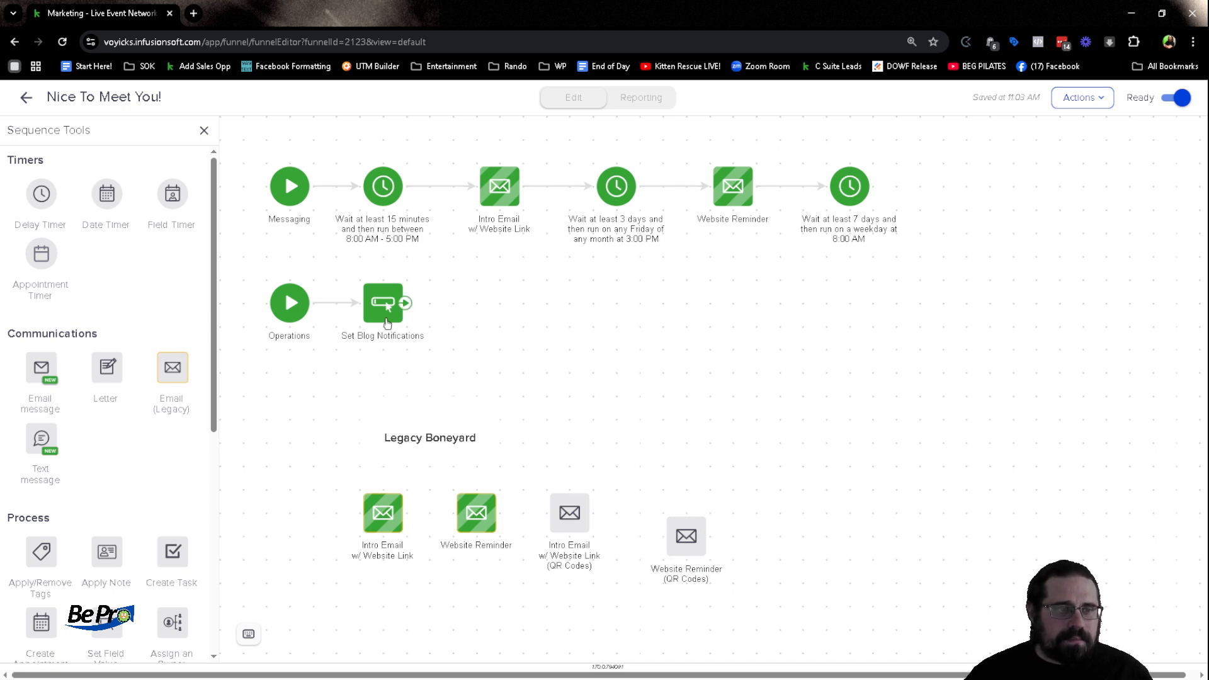
Check the Set Blog Notifications field value settings and save them again.
{"action": "left_click", "coordinate": [386, 322]}
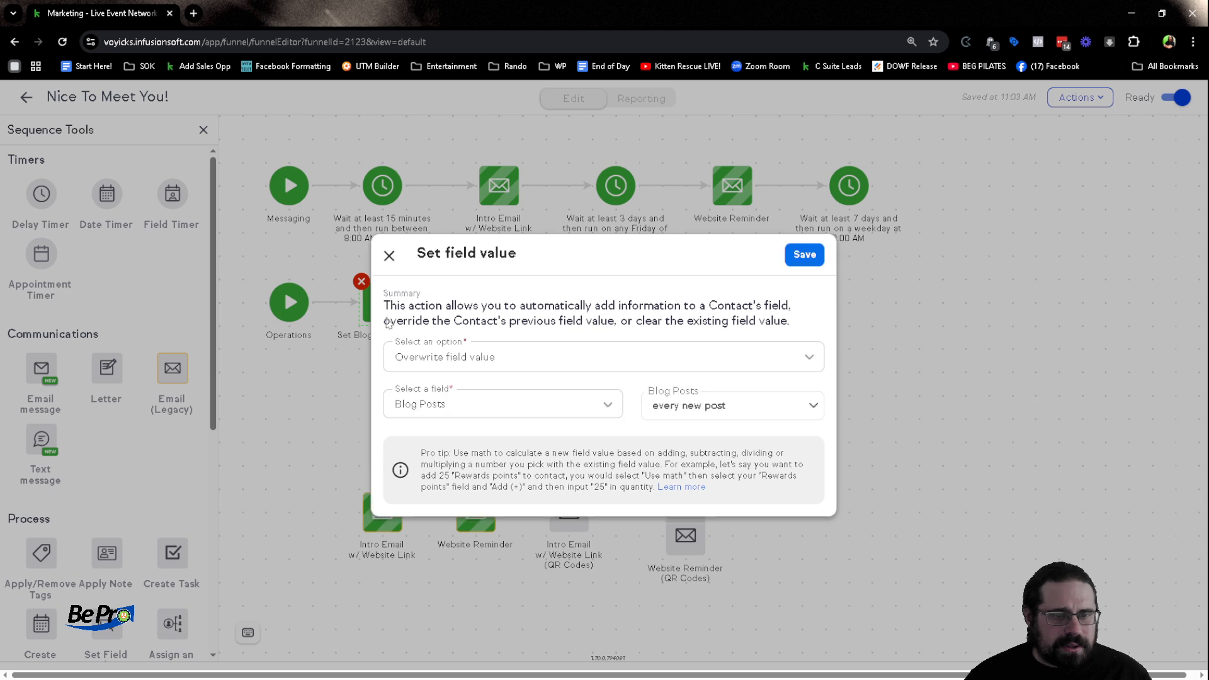
{"action": "left_click", "coordinate": [801, 256]}
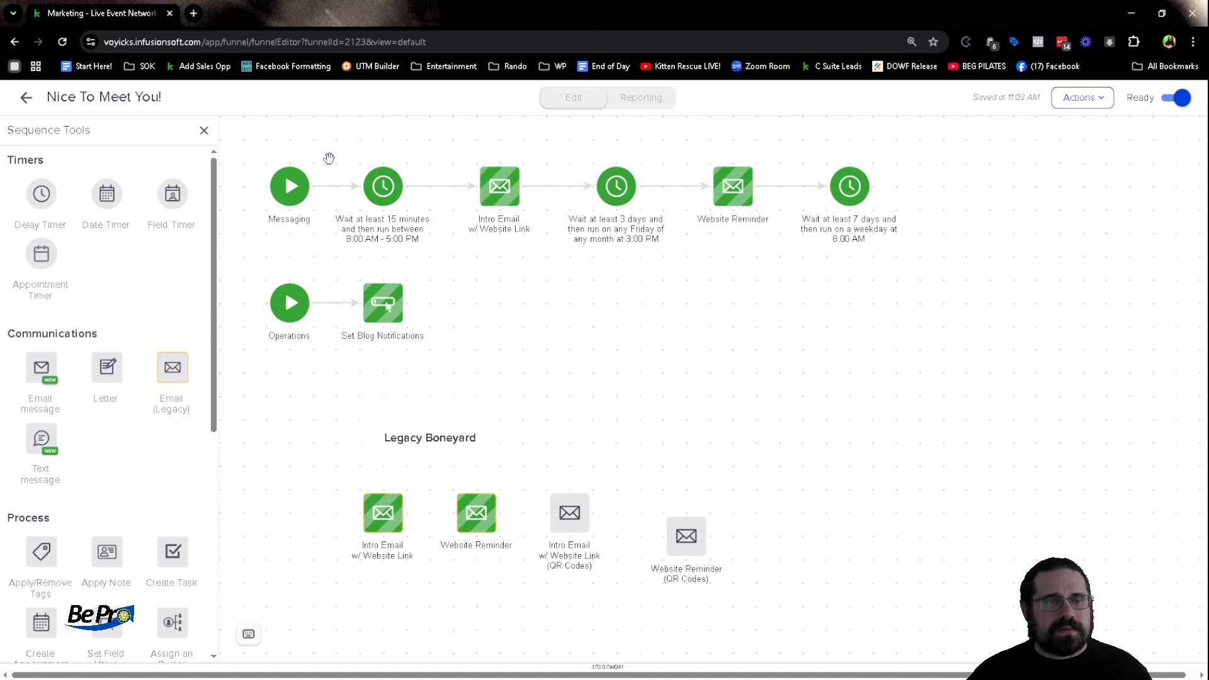
{"action": "left_click_drag", "start_coordinate": [348, 151], "coordinate": [533, 259]}
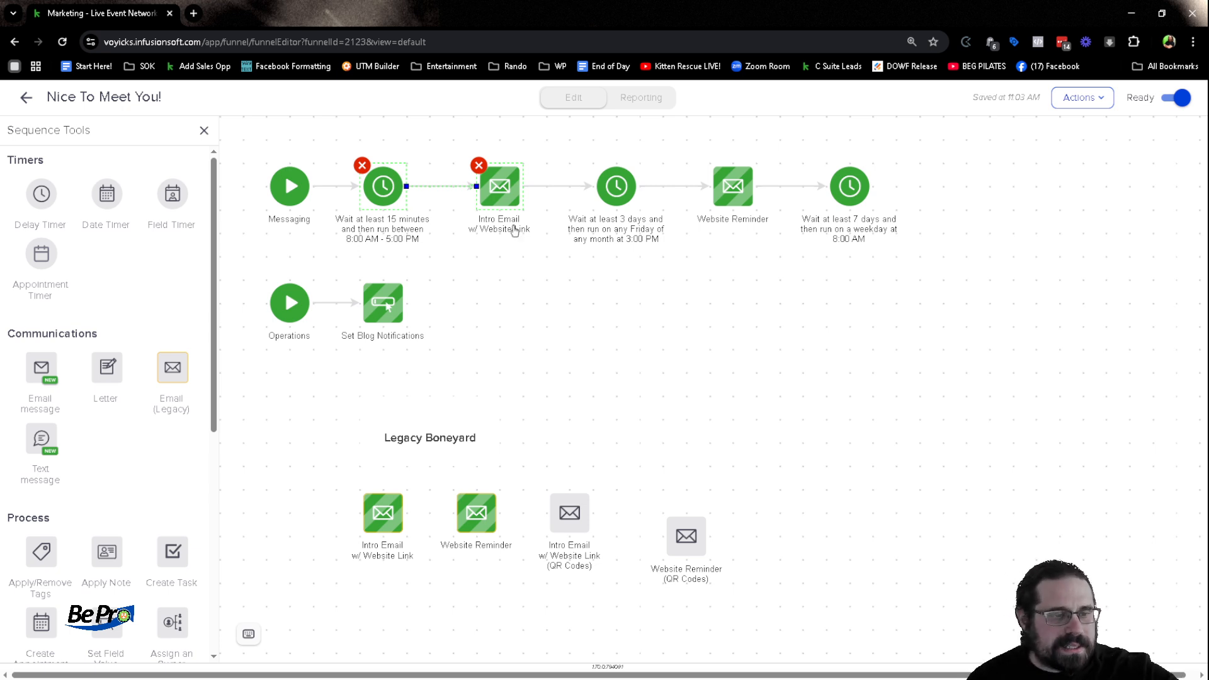
{"action": "left_click", "coordinate": [463, 273]}
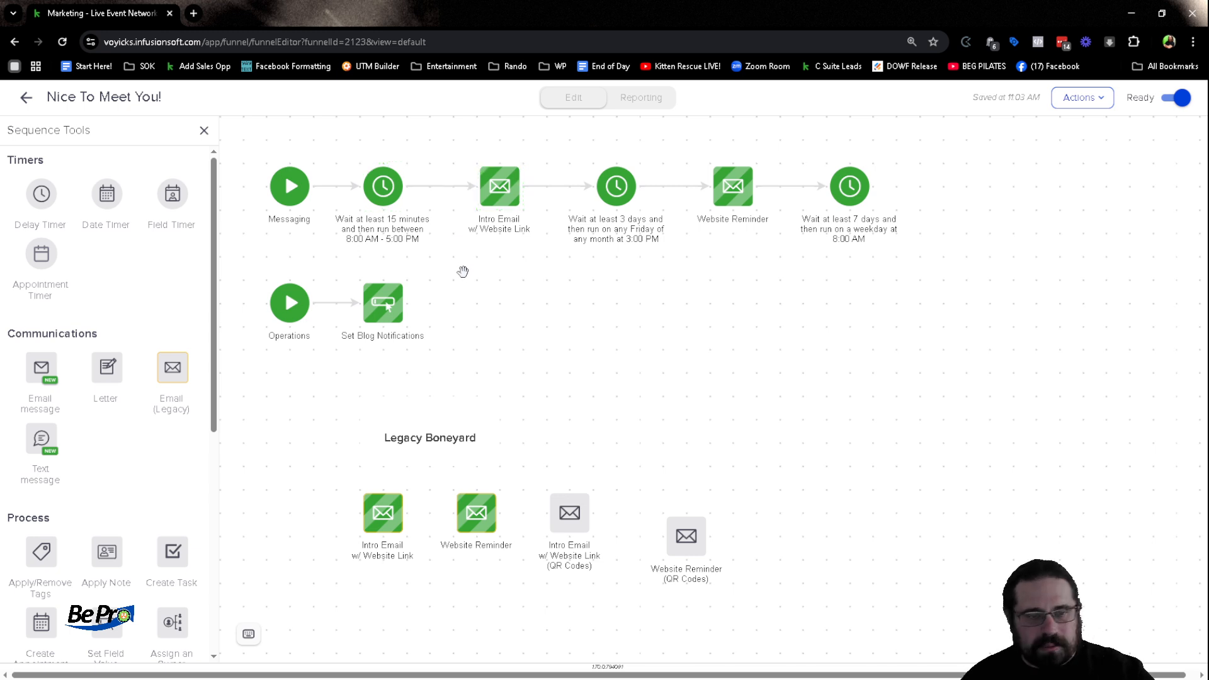
Open the connected Intro Email w/ Website Link in the new email experience, hide the bookmarks bar and preview the email.
{"action": "double_click", "coordinate": [504, 199]}
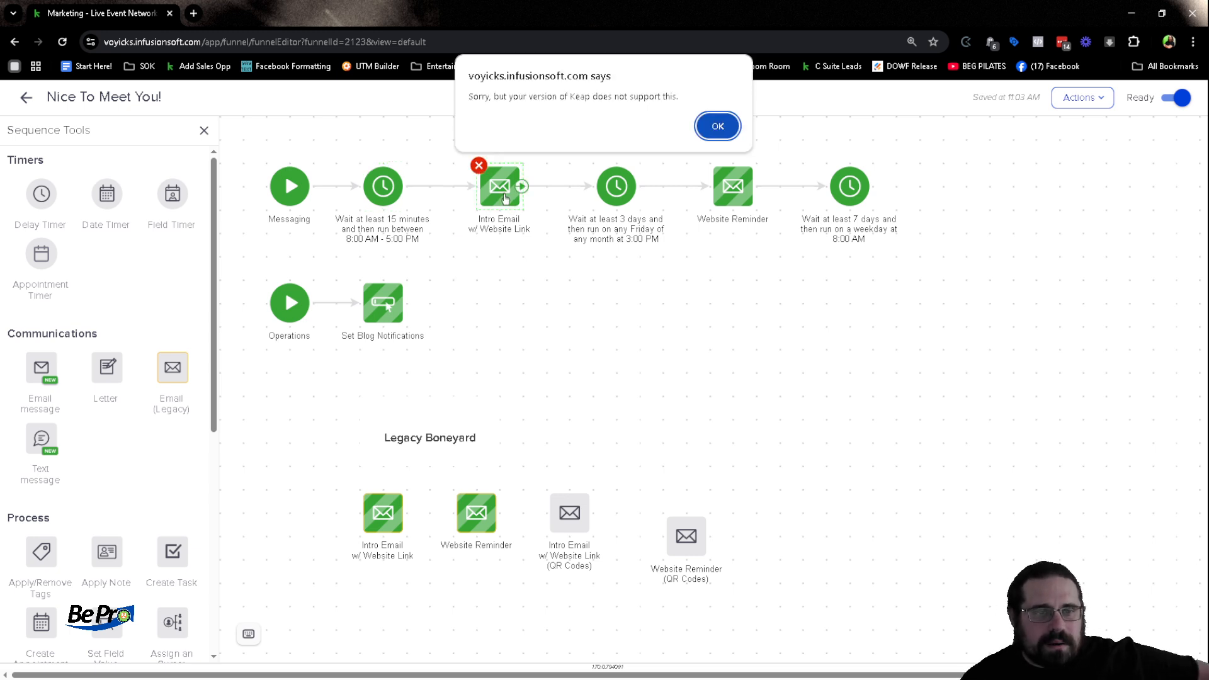
{"action": "left_click", "coordinate": [717, 127]}
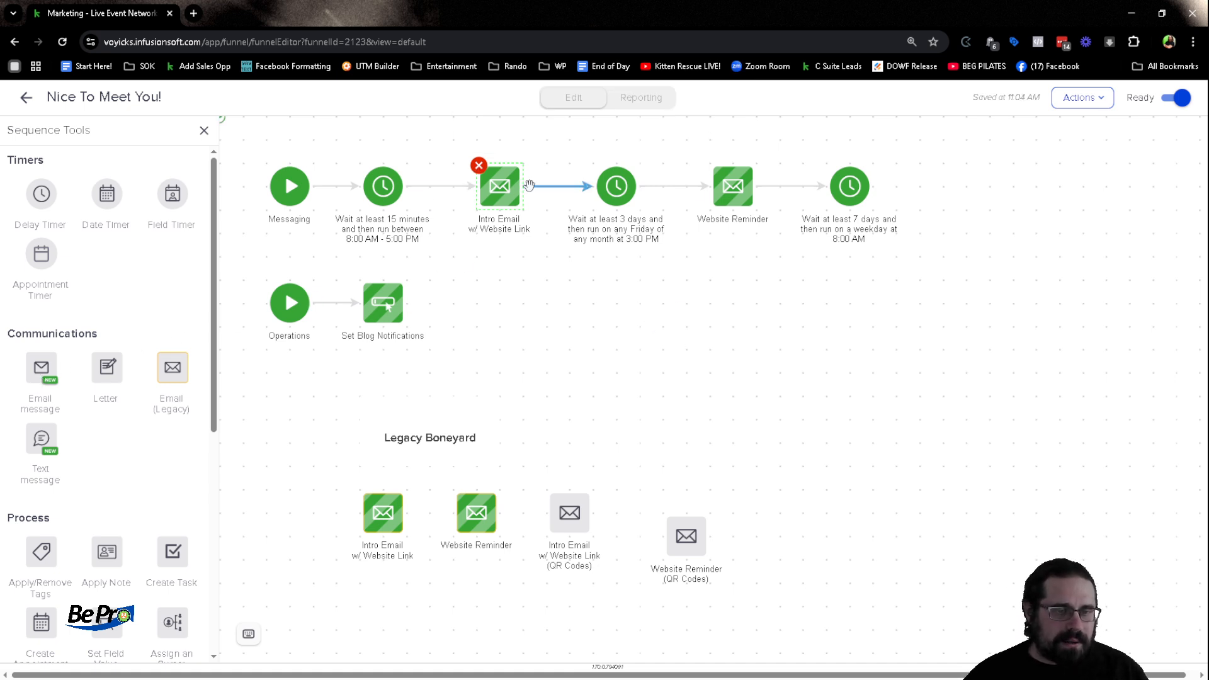
{"action": "right_click", "coordinate": [496, 202]}
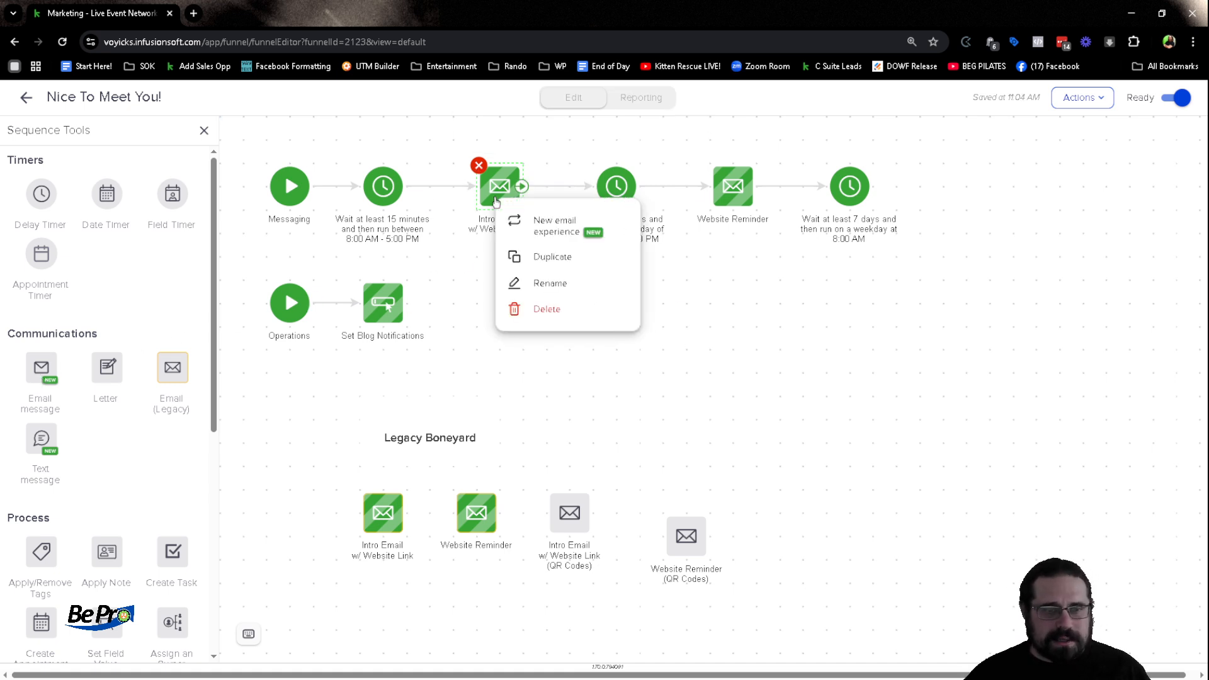
{"action": "left_click", "coordinate": [530, 217]}
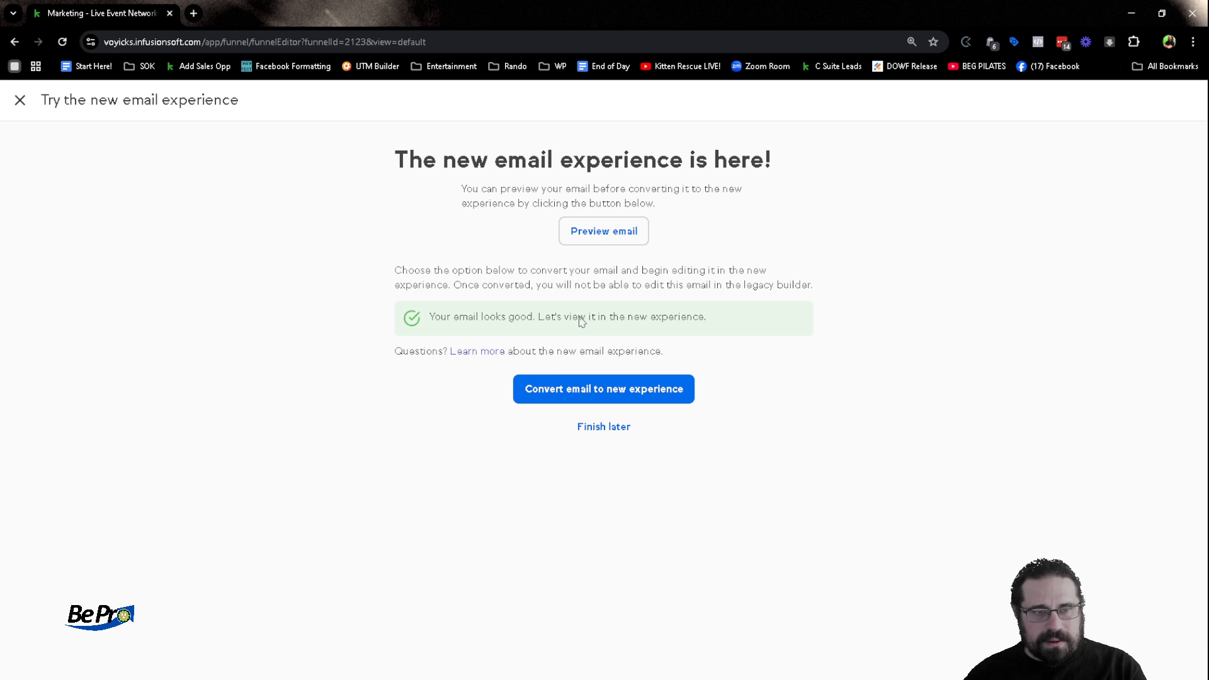
{"action": "key", "text": "ctrl+shift+b"}
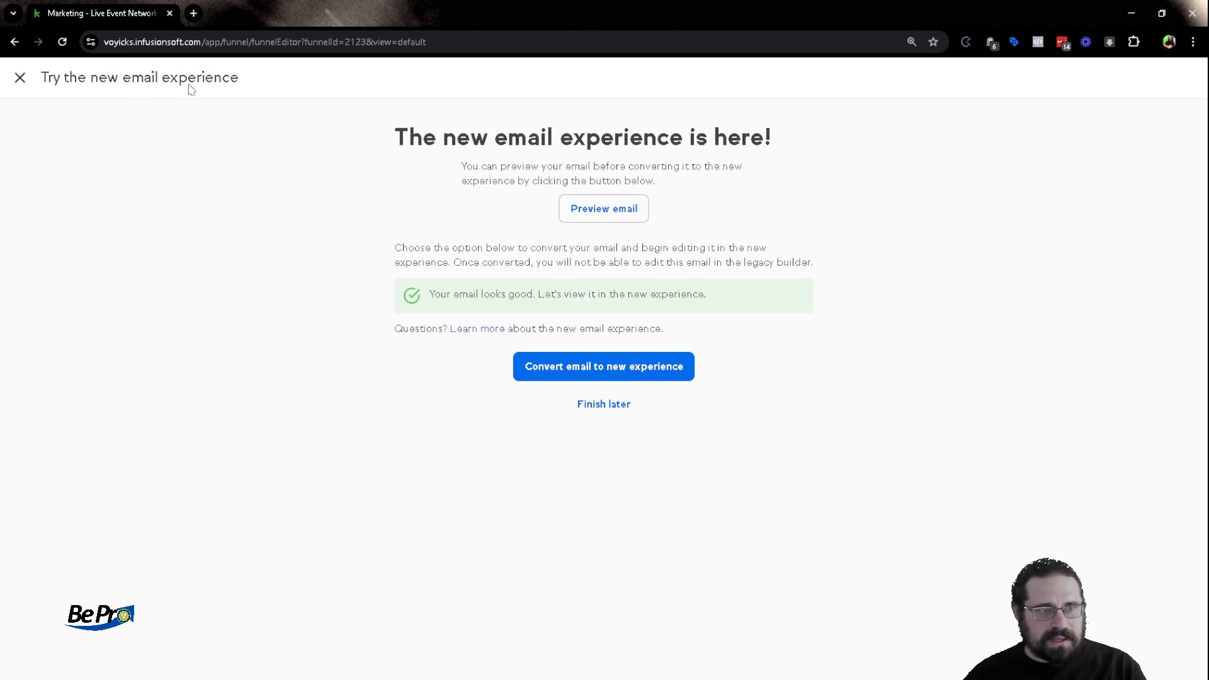
{"action": "left_click", "coordinate": [609, 204]}
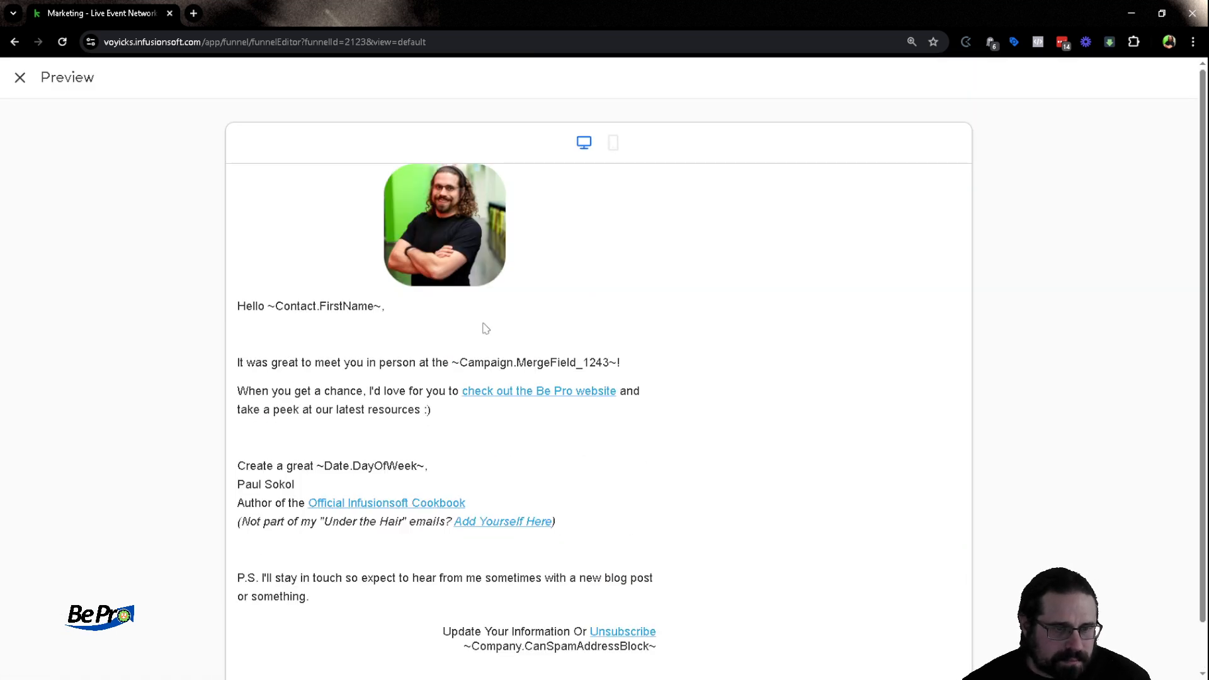
Convert the Intro Email w/ Website Link to the new email experience and preview the converted version.
{"action": "left_click", "coordinate": [20, 77]}
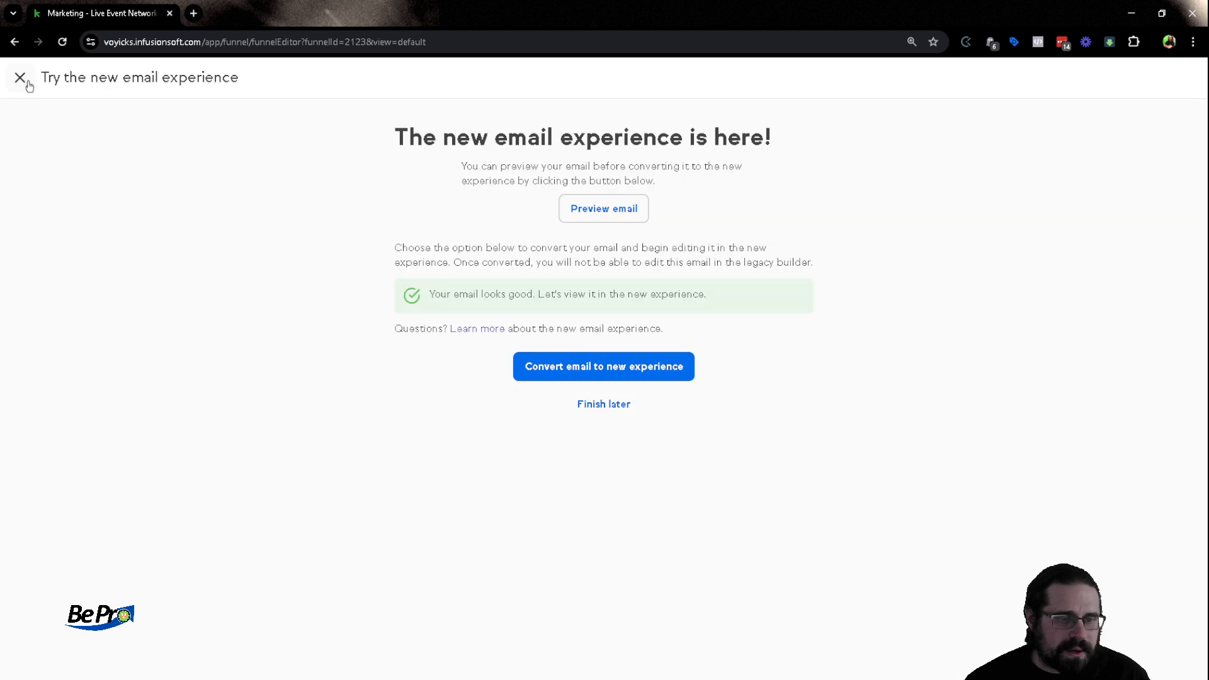
{"action": "left_click", "coordinate": [543, 369]}
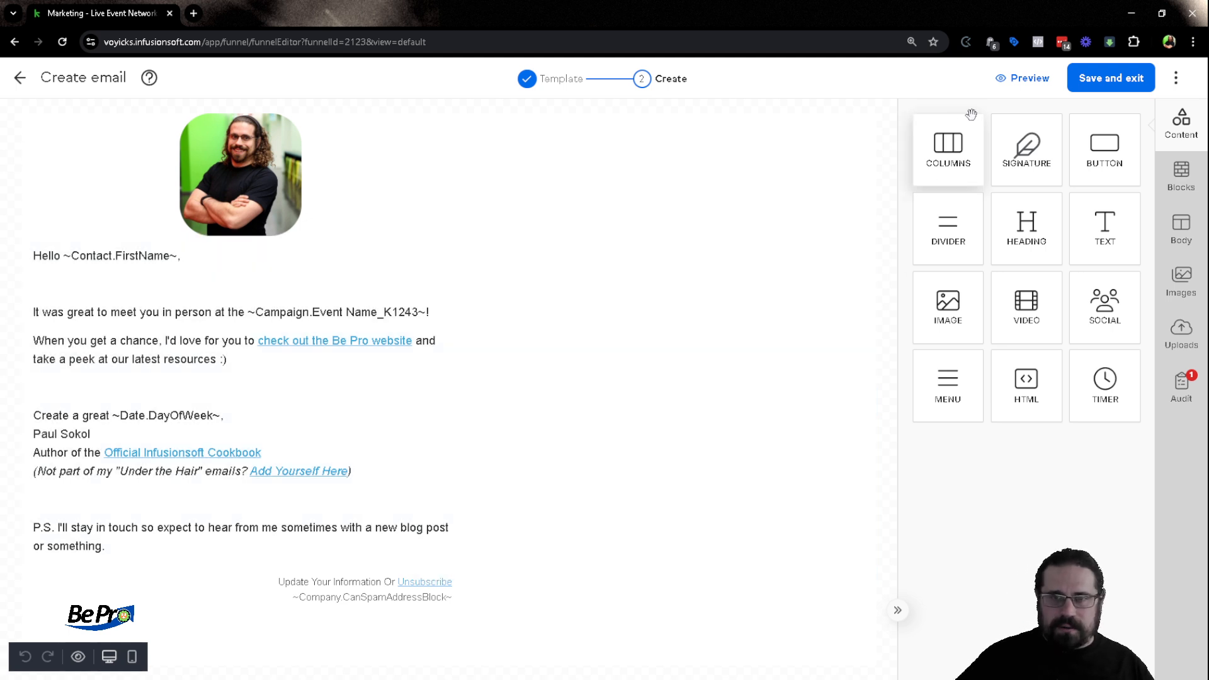
{"action": "left_click", "coordinate": [1028, 79]}
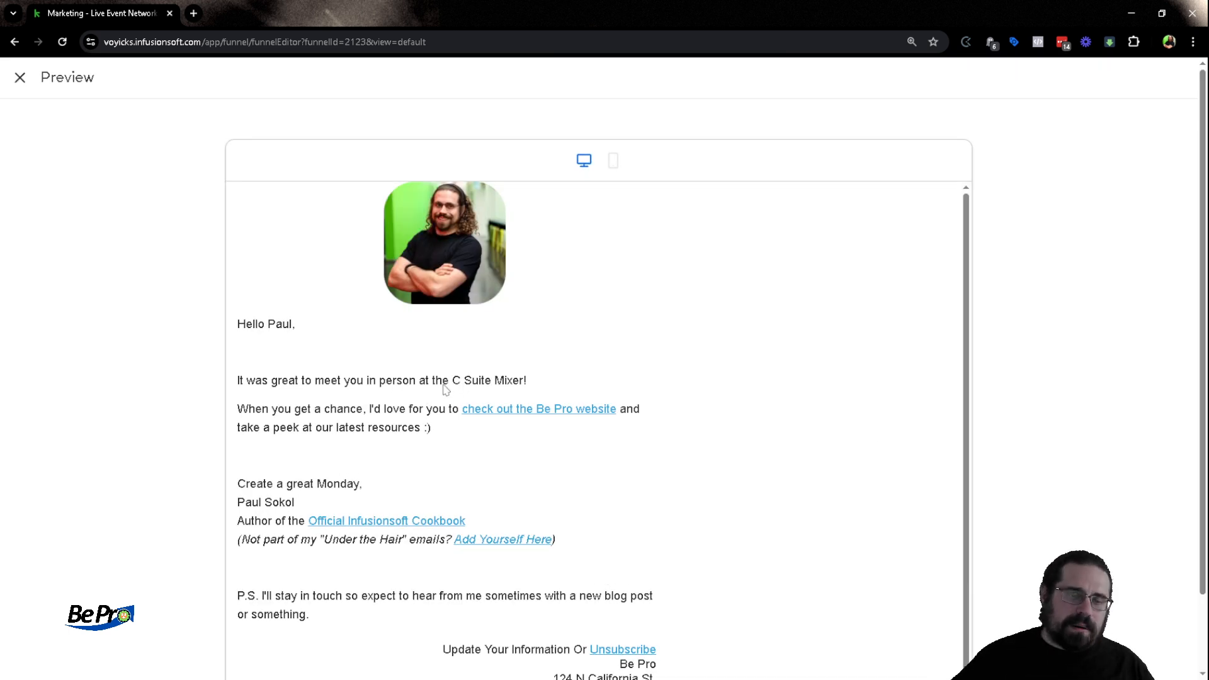
{"action": "left_click", "coordinate": [19, 79]}
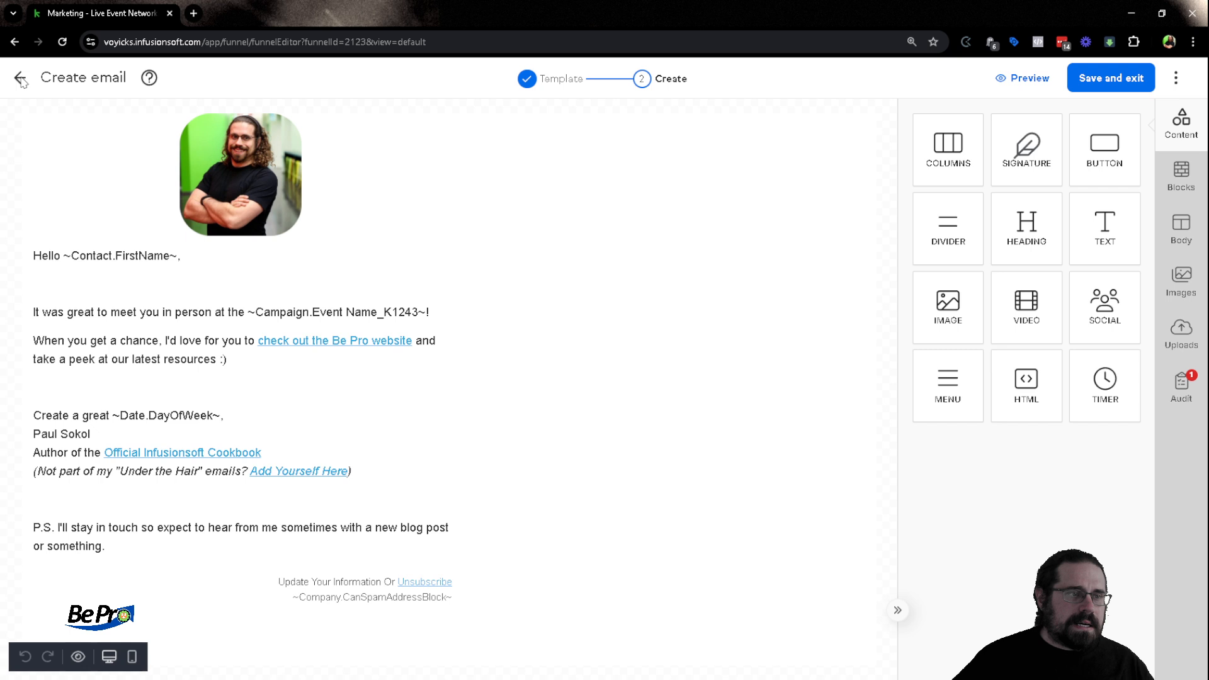
Delete the word "the" before the event name merge field in the intro email's first sentence.
{"action": "left_click", "coordinate": [240, 313]}
{"action": "double_click", "coordinate": [238, 312]}
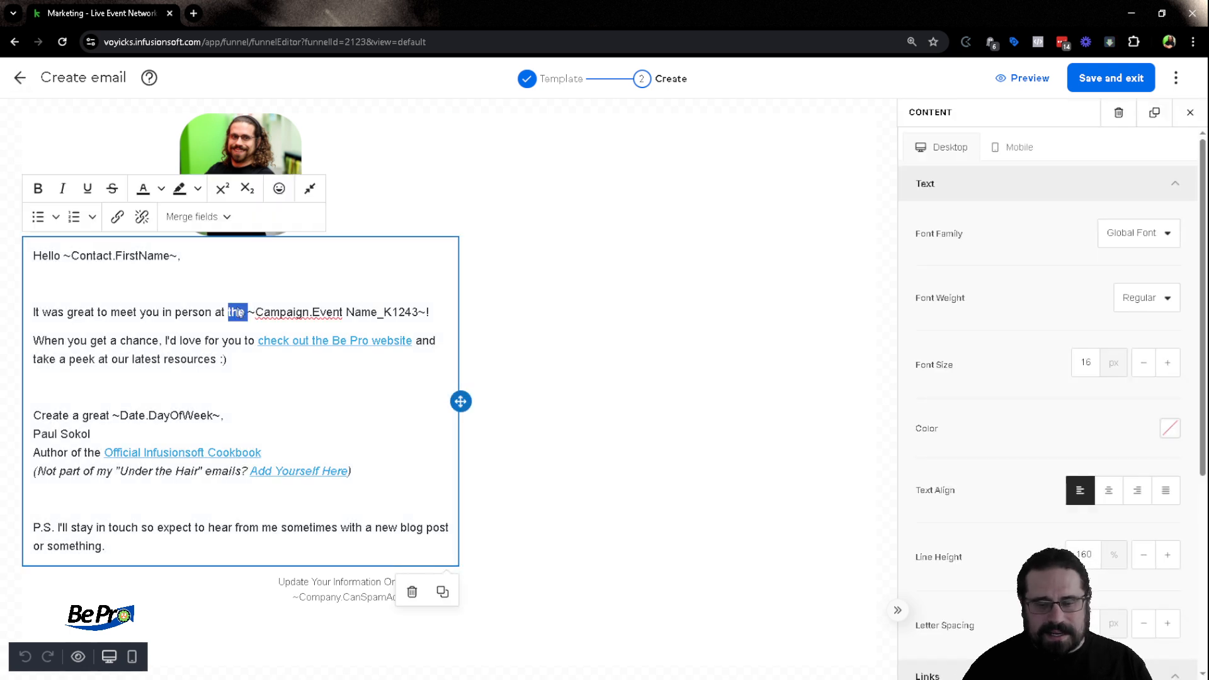
{"action": "key", "text": "BackSpace"}
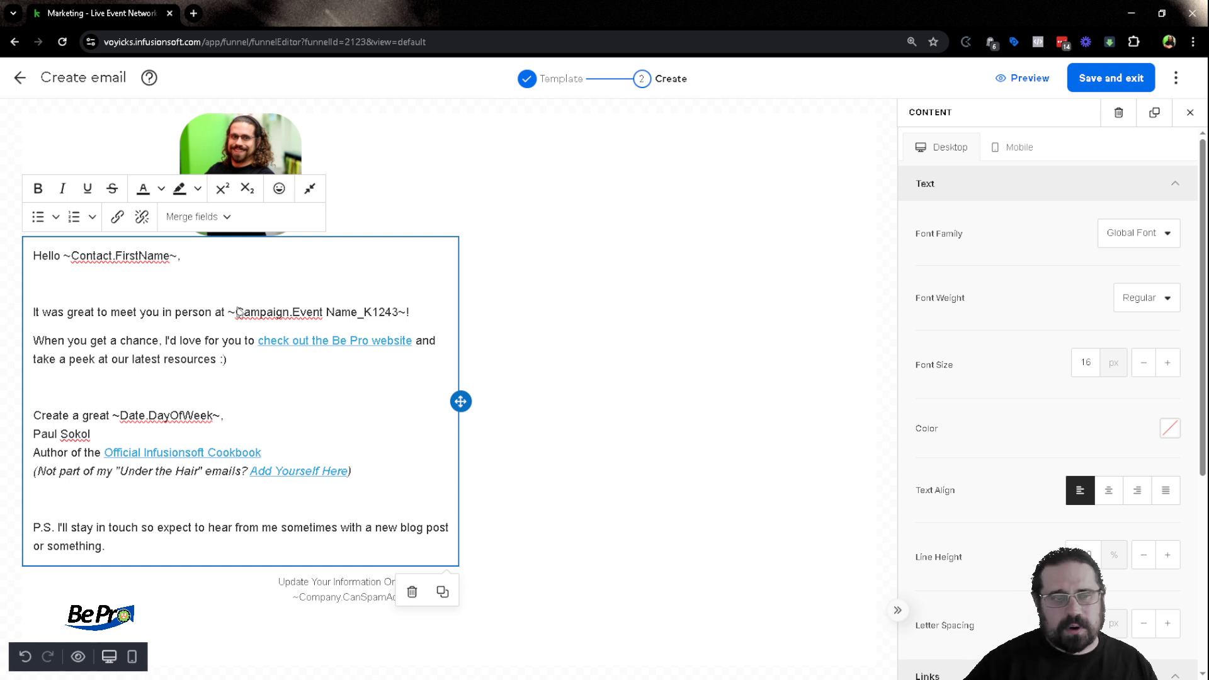
Check the link settings of "check out the Be Pro website" and "Add Yourself Here" in the intro email.
{"action": "left_click", "coordinate": [316, 343]}
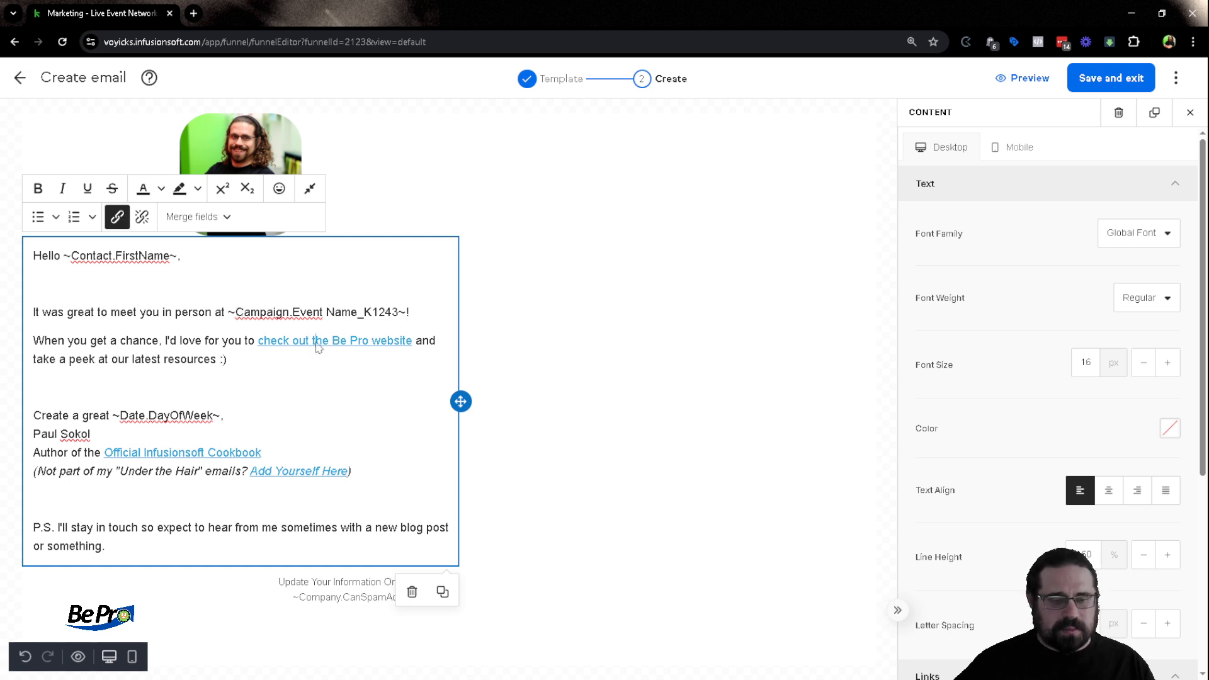
{"action": "double_click", "coordinate": [317, 343]}
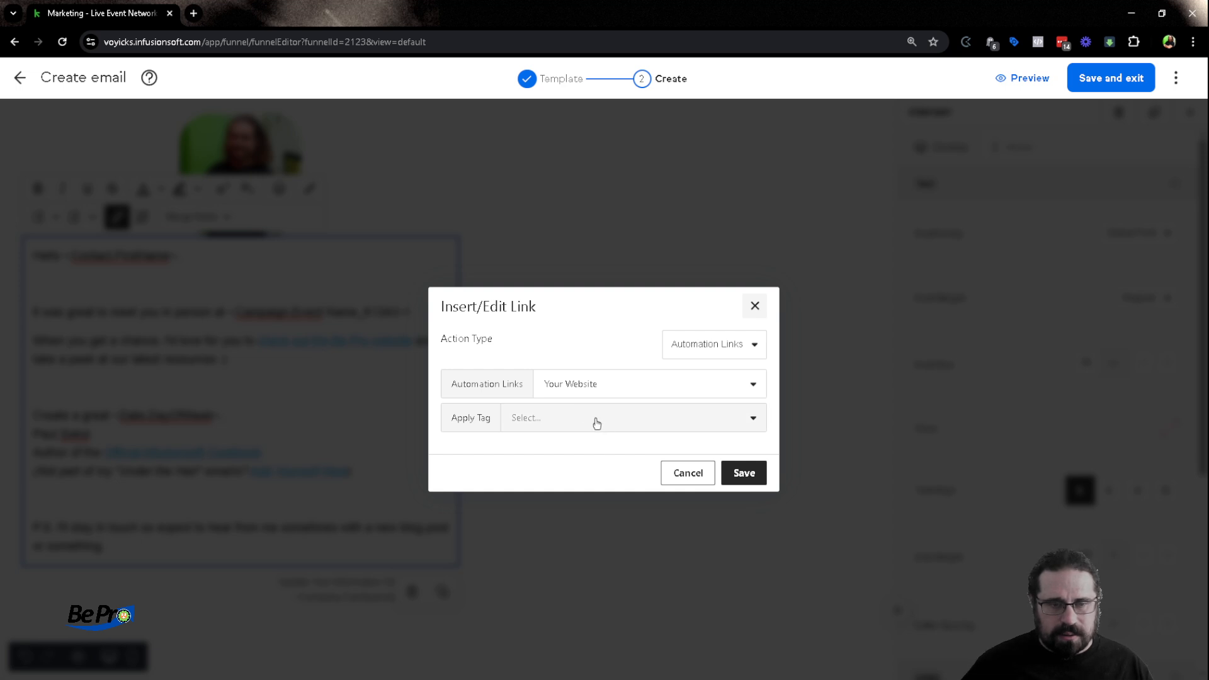
{"action": "left_click", "coordinate": [688, 473]}
{"action": "left_click", "coordinate": [339, 397]}
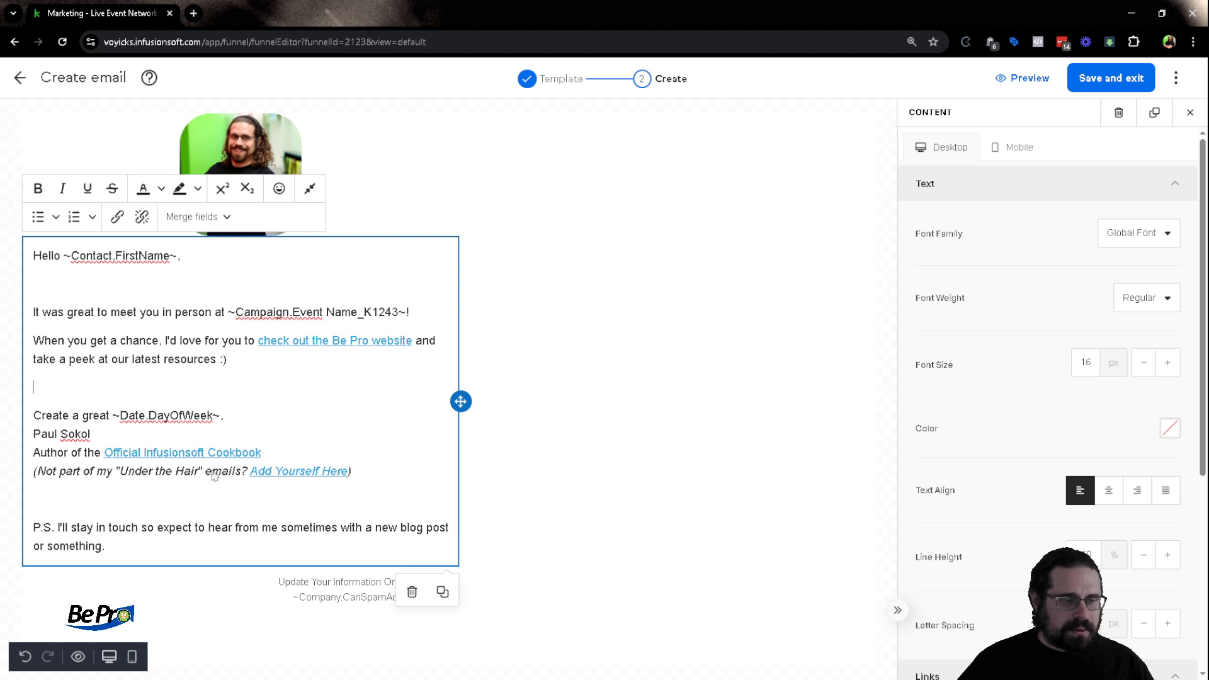
{"action": "left_click", "coordinate": [296, 474]}
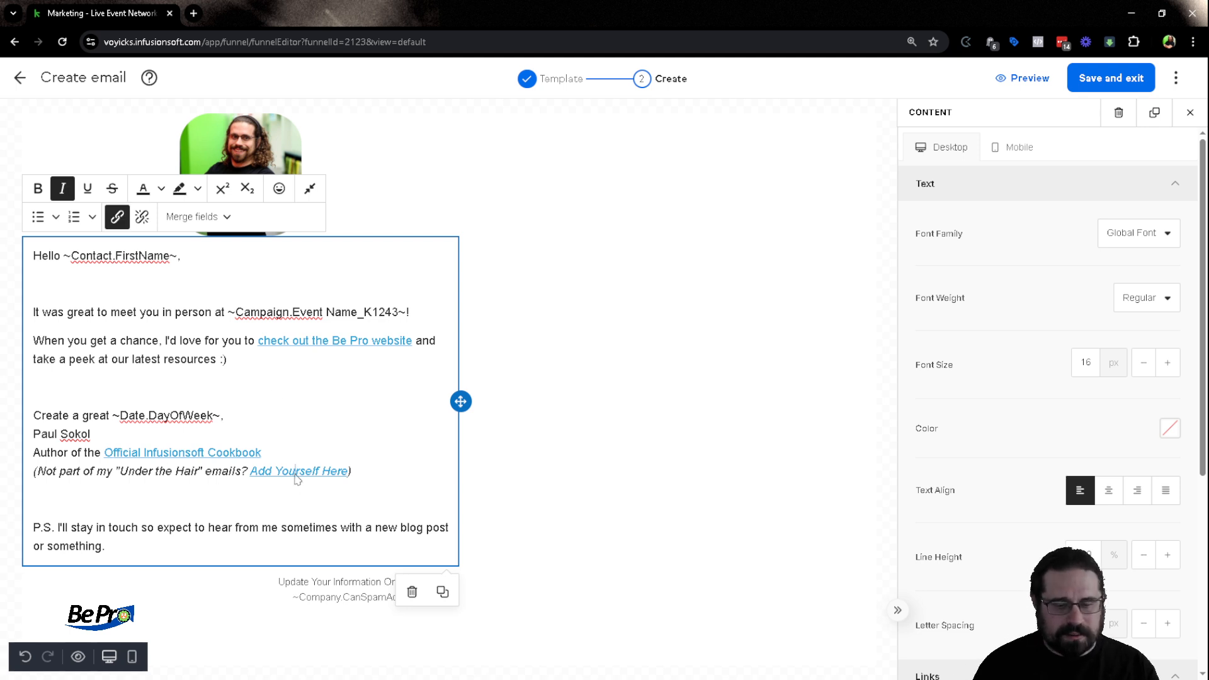
{"action": "key", "text": "ctrl+k"}
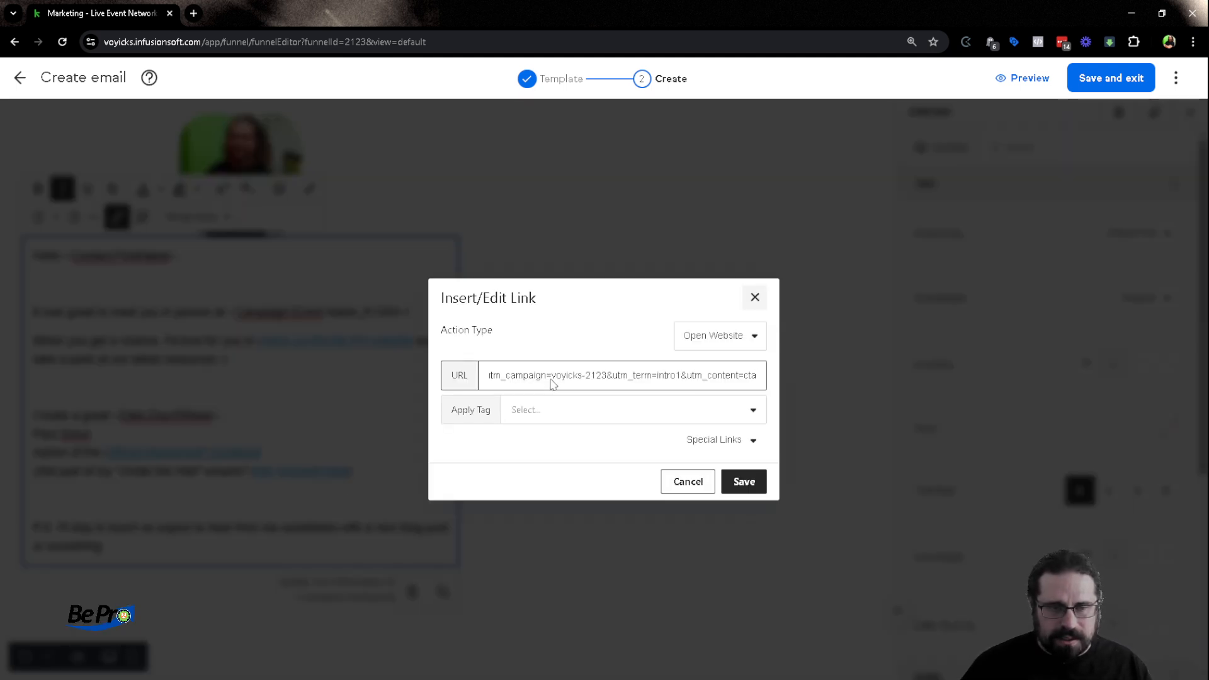
{"action": "left_click", "coordinate": [755, 298]}
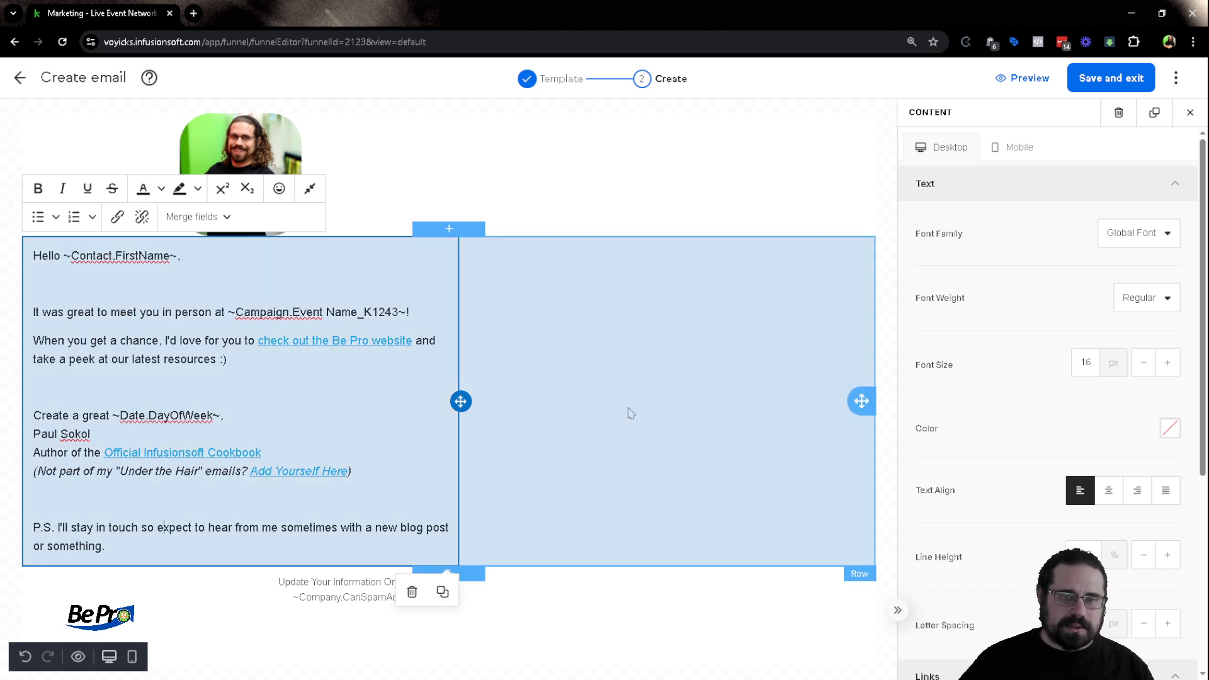
Save the Intro Email w/ Website Link, mark it as Ready and return to the campaign canvas.
{"action": "left_click", "coordinate": [629, 410]}
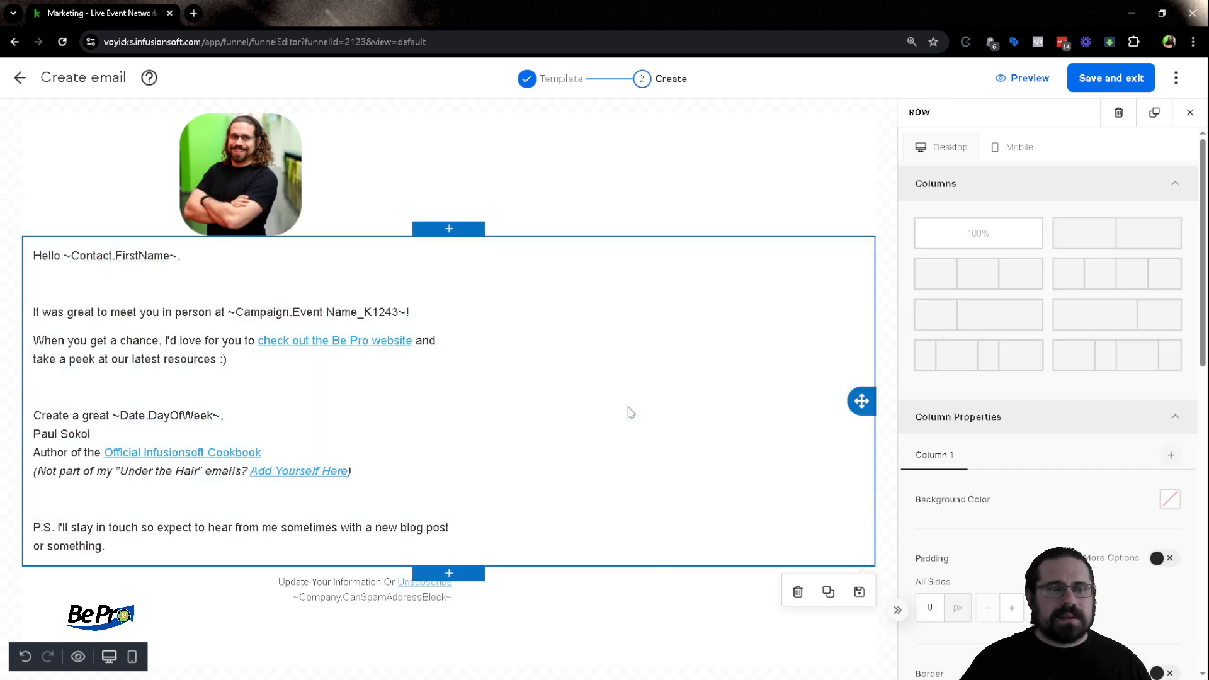
{"action": "left_click", "coordinate": [882, 241]}
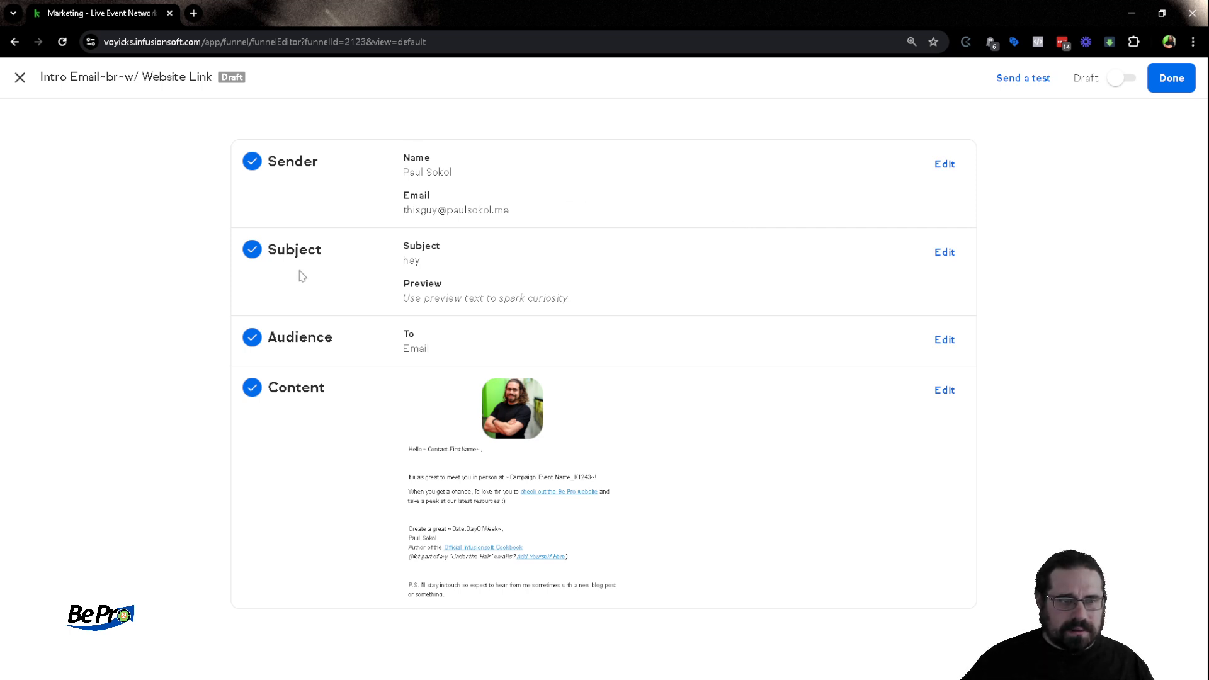
{"action": "double_click", "coordinate": [418, 267]}
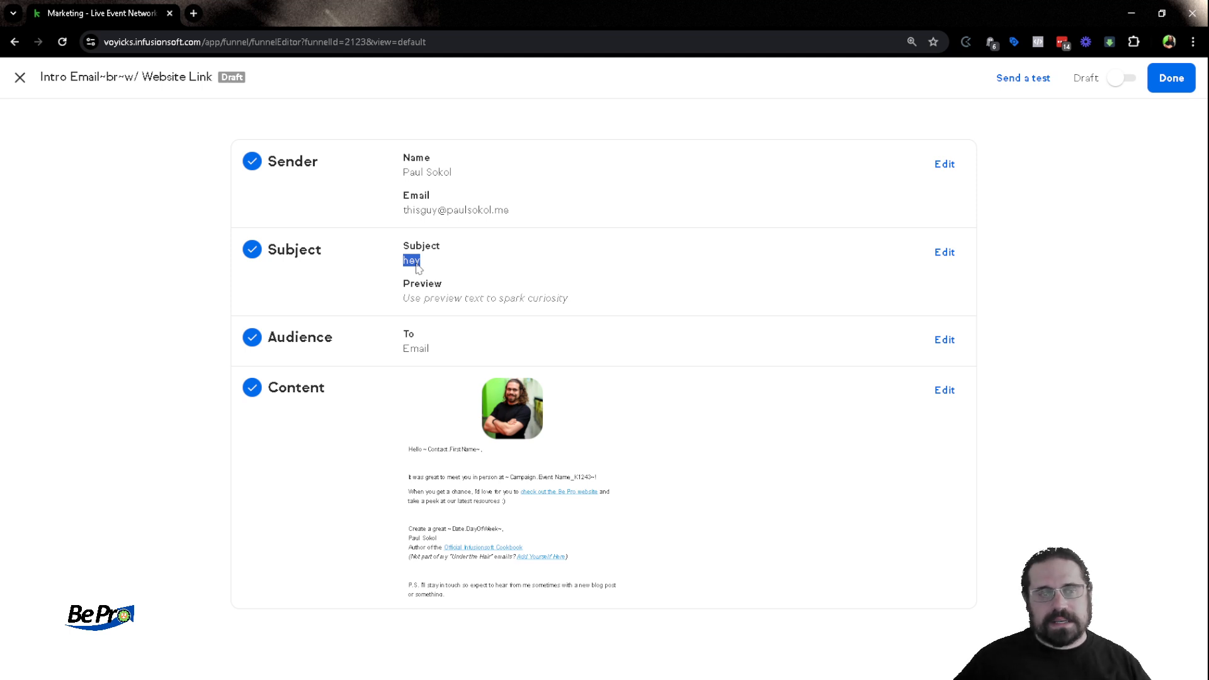
{"action": "left_click", "coordinate": [1123, 79]}
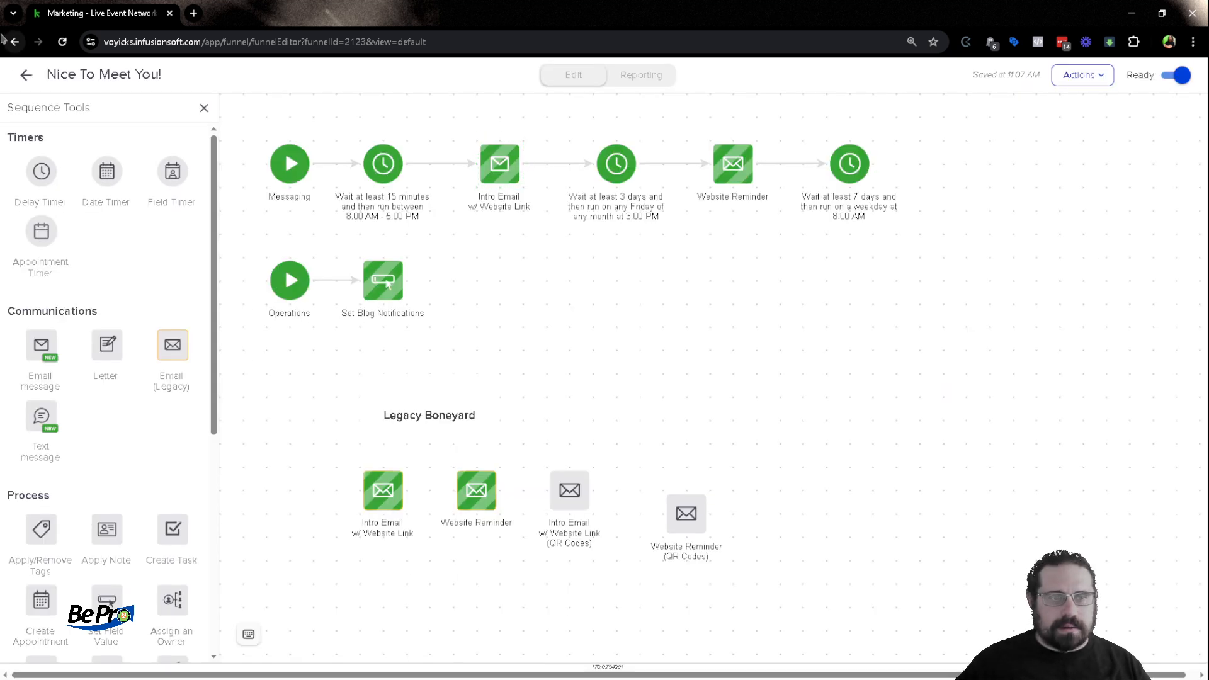
{"action": "left_click", "coordinate": [32, 80]}
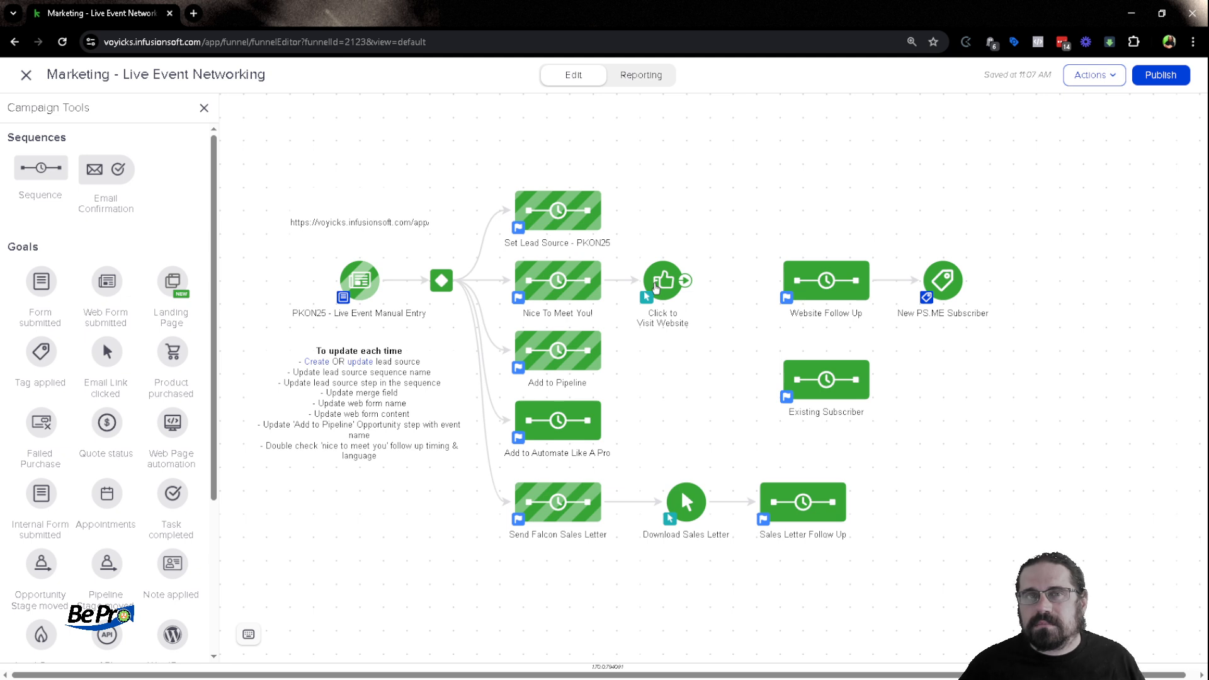
Review the URLs of the Falcon Letter and Your Website automation links for the campaign.
{"action": "left_click", "coordinate": [1093, 75]}
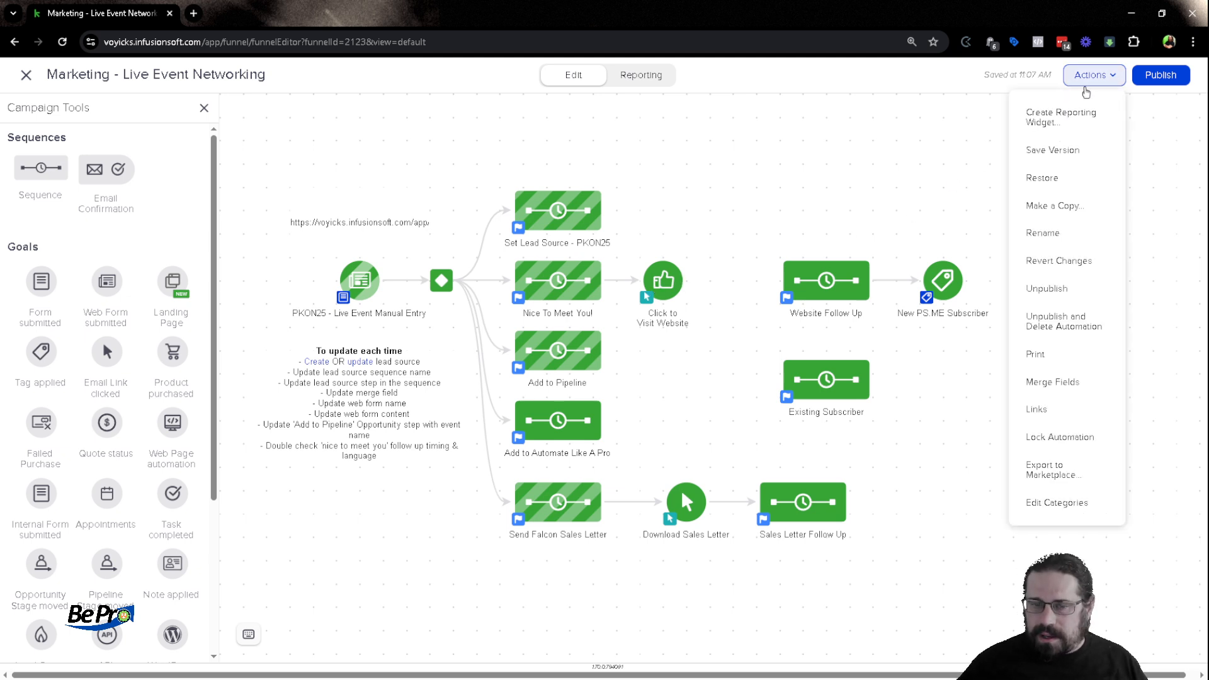
{"action": "left_click", "coordinate": [1075, 410]}
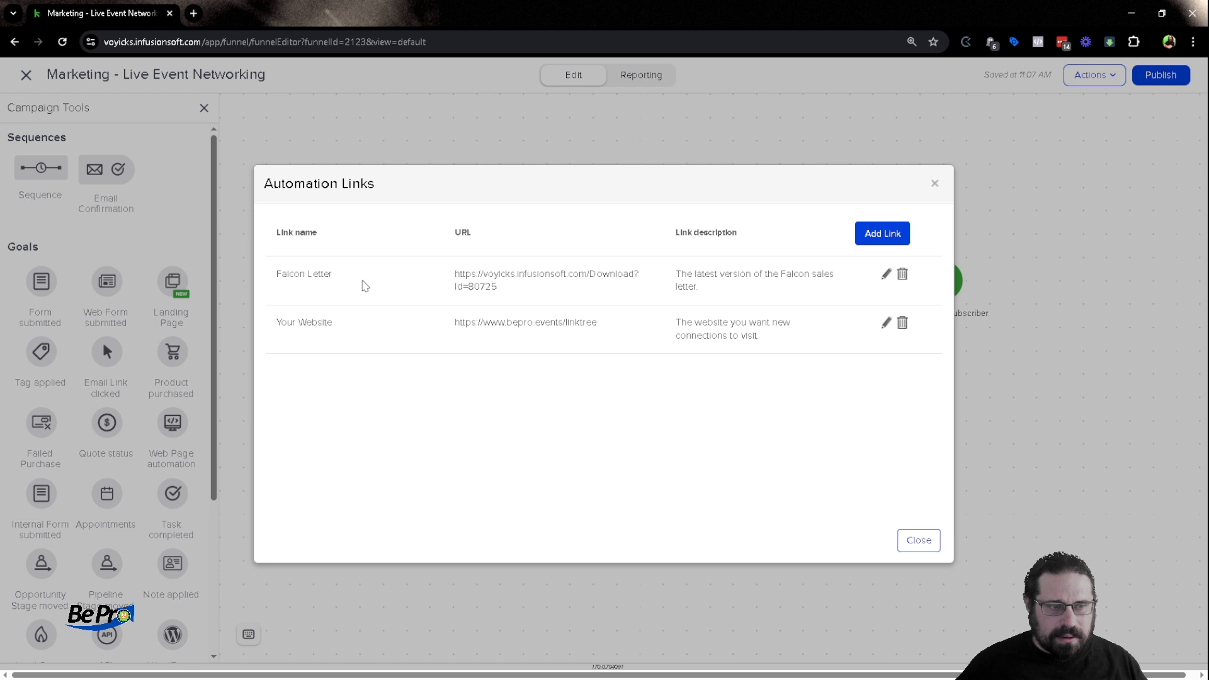
{"action": "left_click_drag", "start_coordinate": [617, 327], "coordinate": [426, 321]}
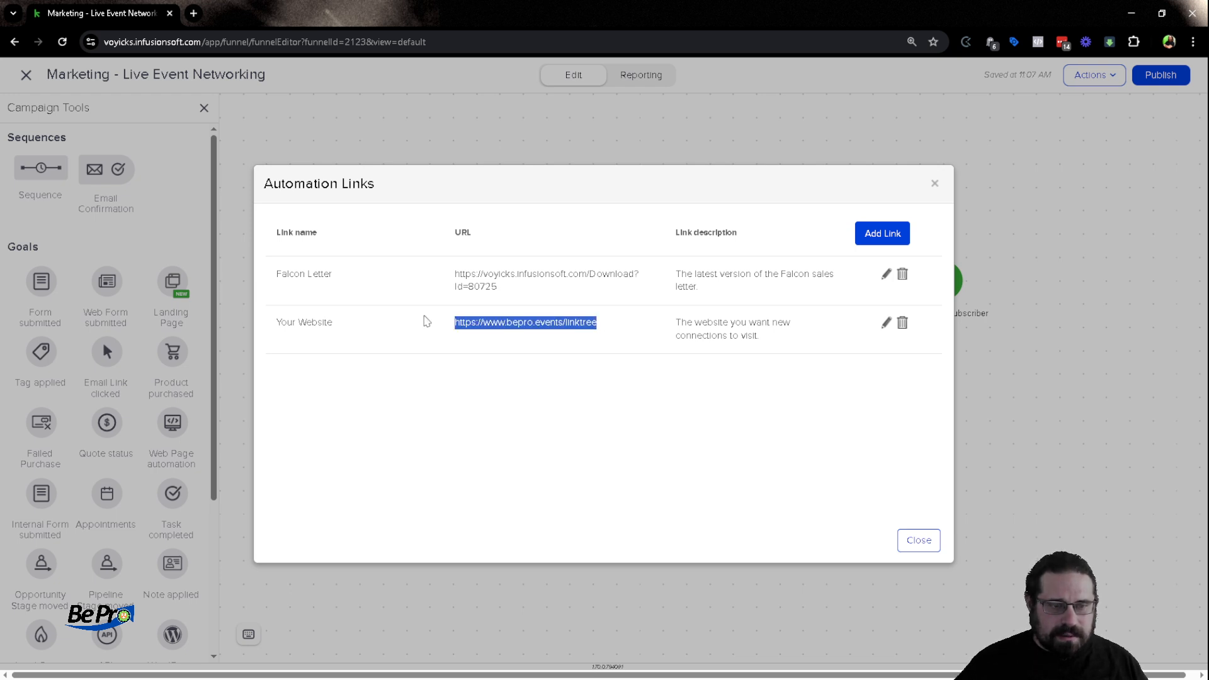
{"action": "left_click", "coordinate": [488, 354]}
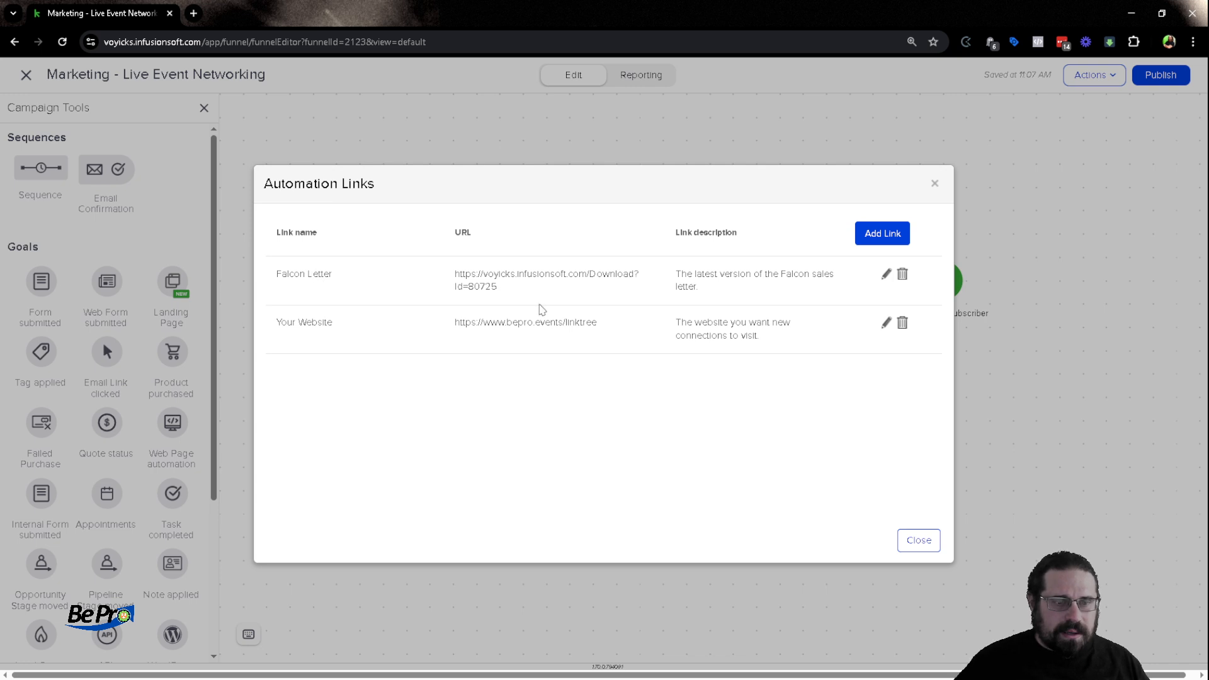
{"action": "left_click_drag", "start_coordinate": [514, 299], "coordinate": [451, 275]}
{"action": "left_click", "coordinate": [451, 275]}
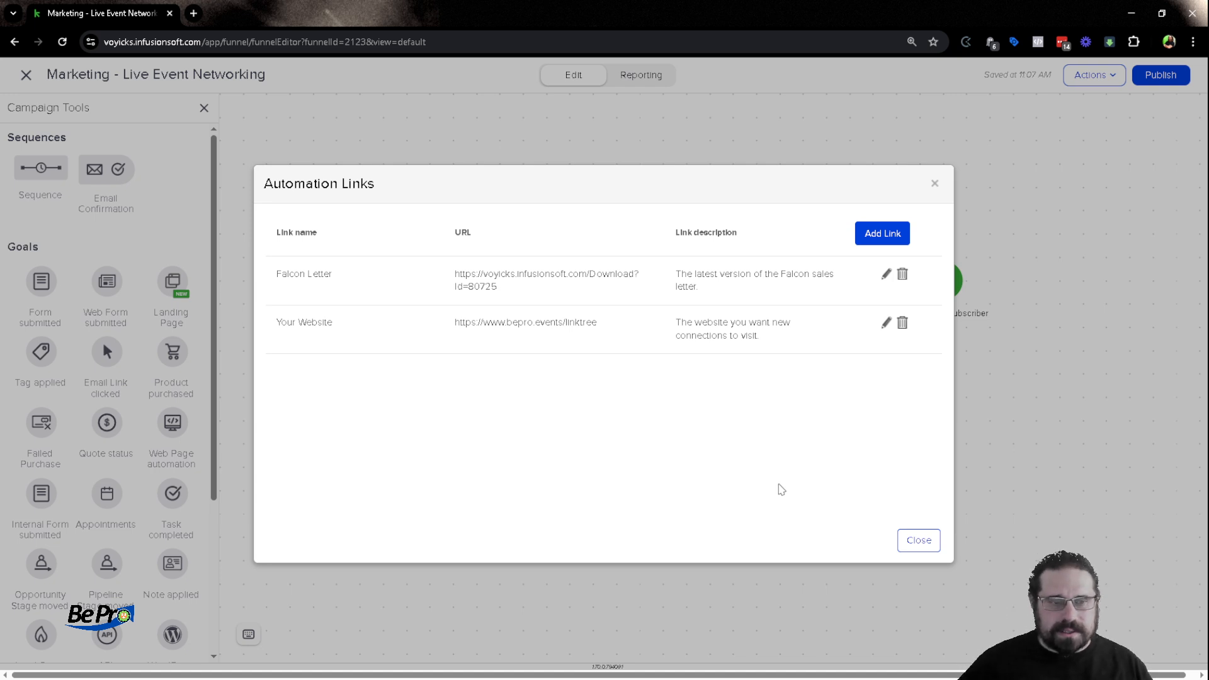
{"action": "left_click", "coordinate": [918, 540]}
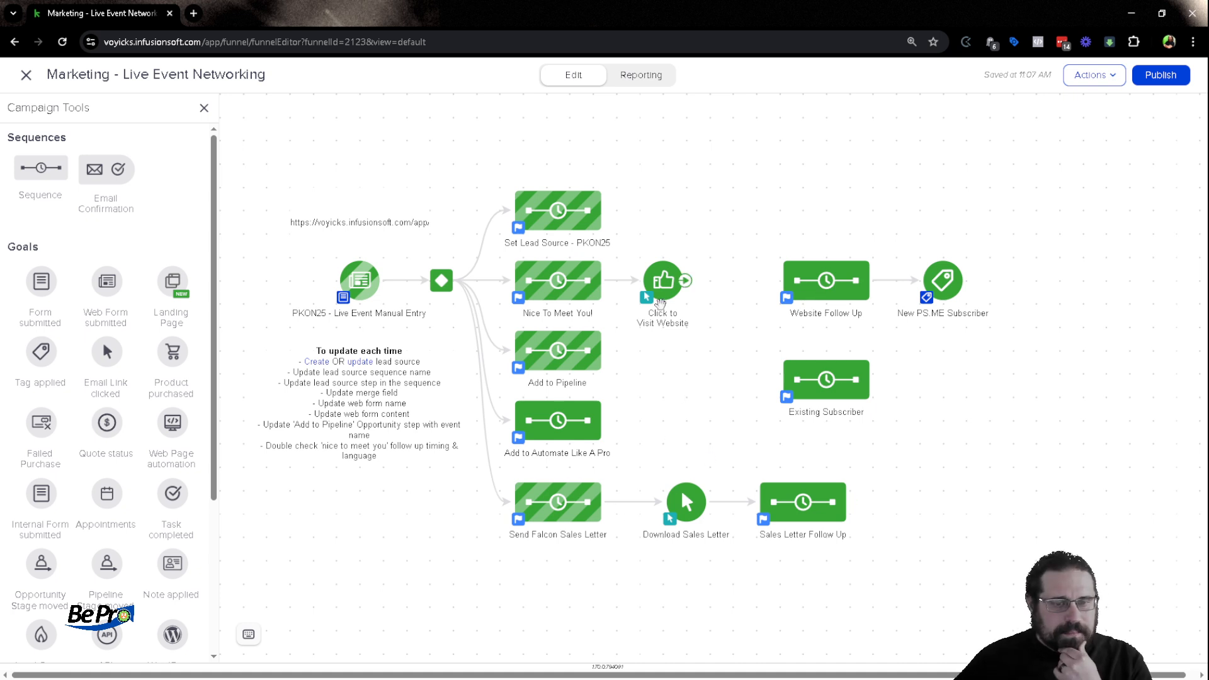
Convert the Website Reminder email in the Nice To Meet You! sequence to the new email experience and save its content.
{"action": "double_click", "coordinate": [586, 282]}
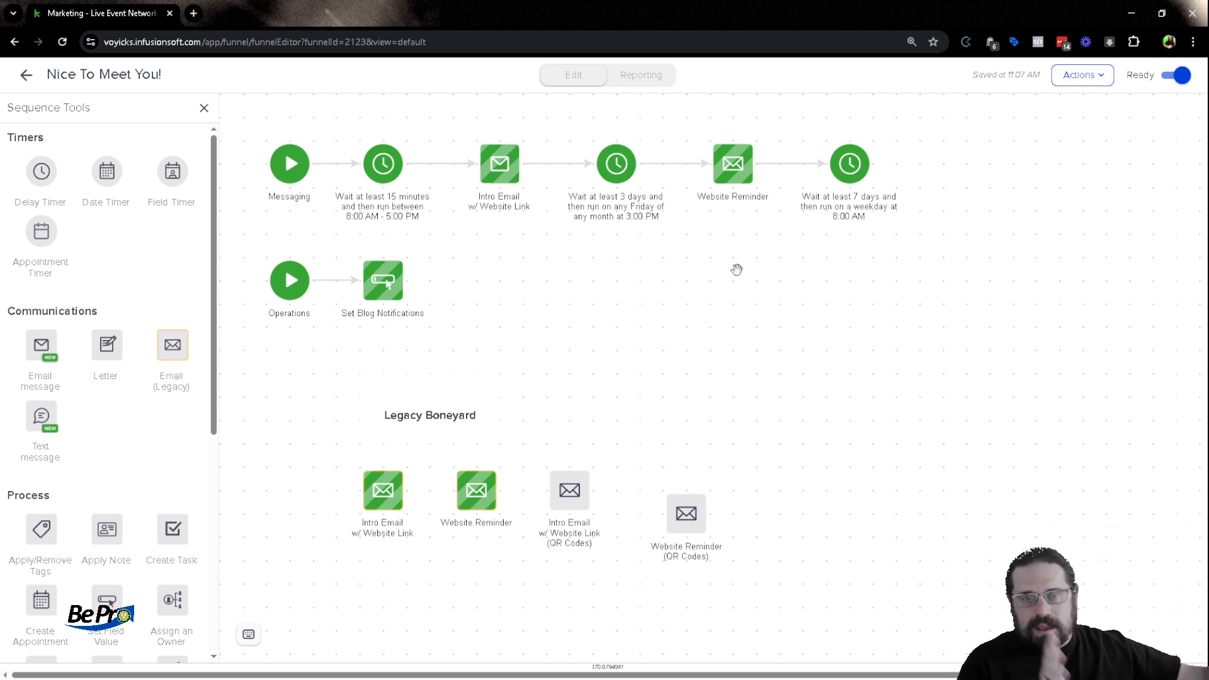
{"action": "double_click", "coordinate": [743, 170]}
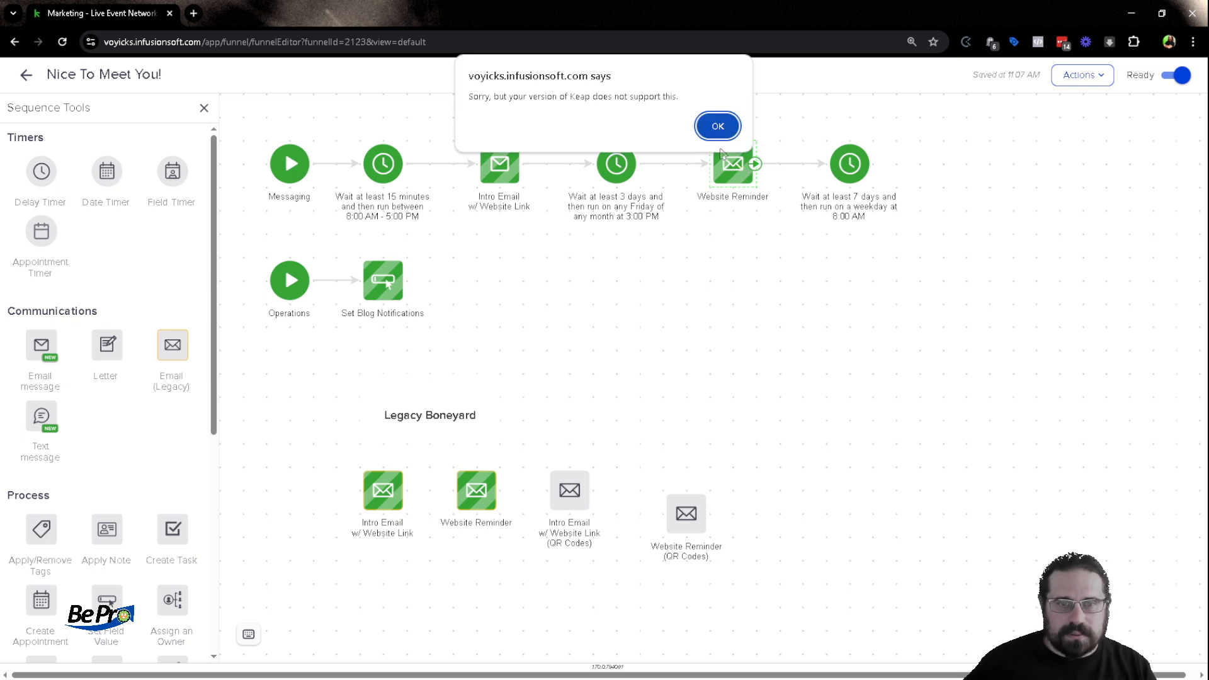
{"action": "left_click", "coordinate": [717, 126]}
{"action": "right_click", "coordinate": [742, 180]}
{"action": "left_click", "coordinate": [767, 199]}
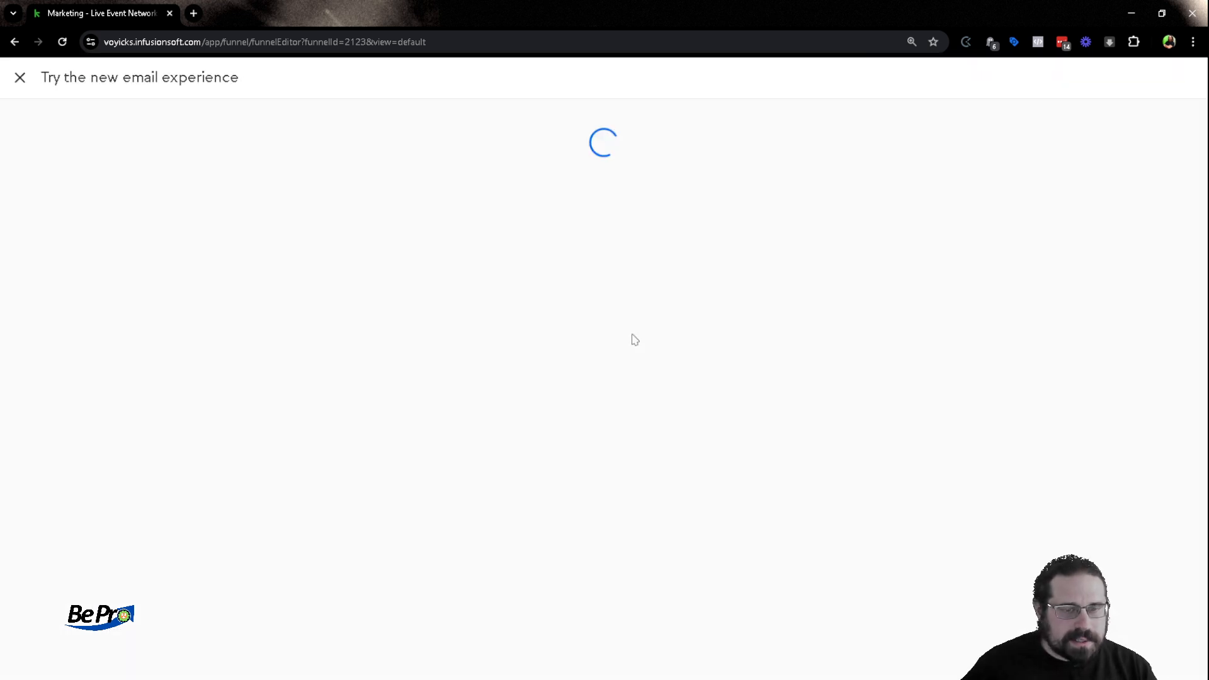
{"action": "left_click", "coordinate": [609, 366]}
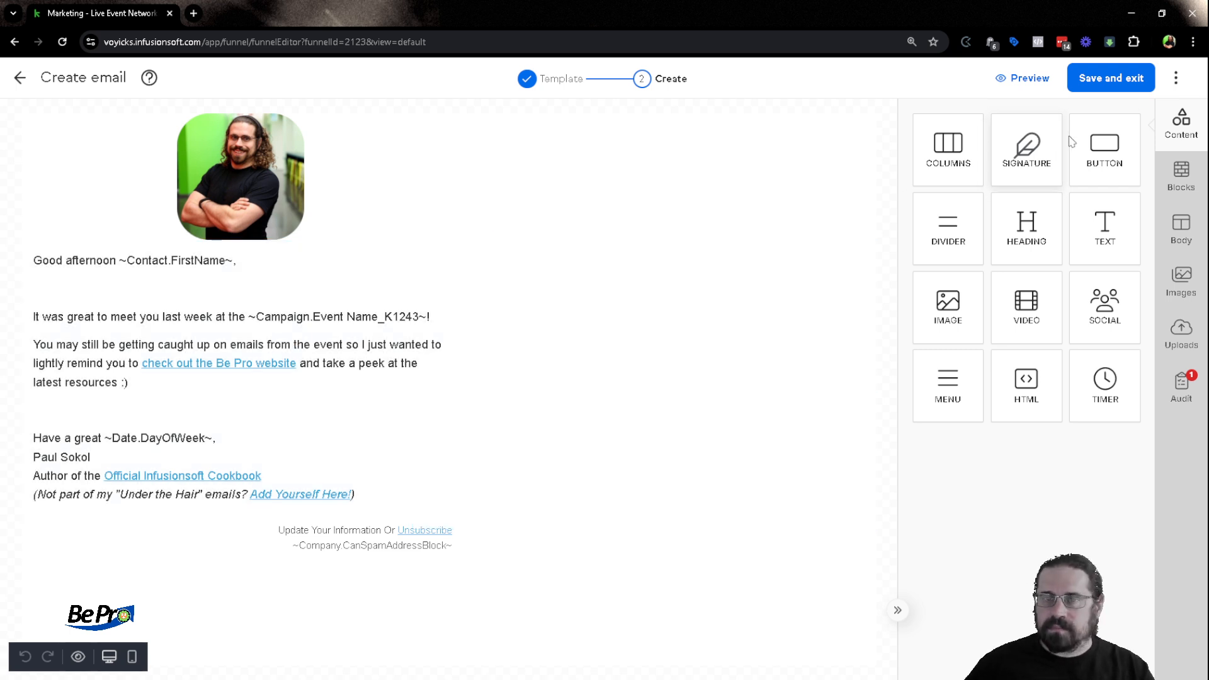
{"action": "left_click", "coordinate": [1105, 78]}
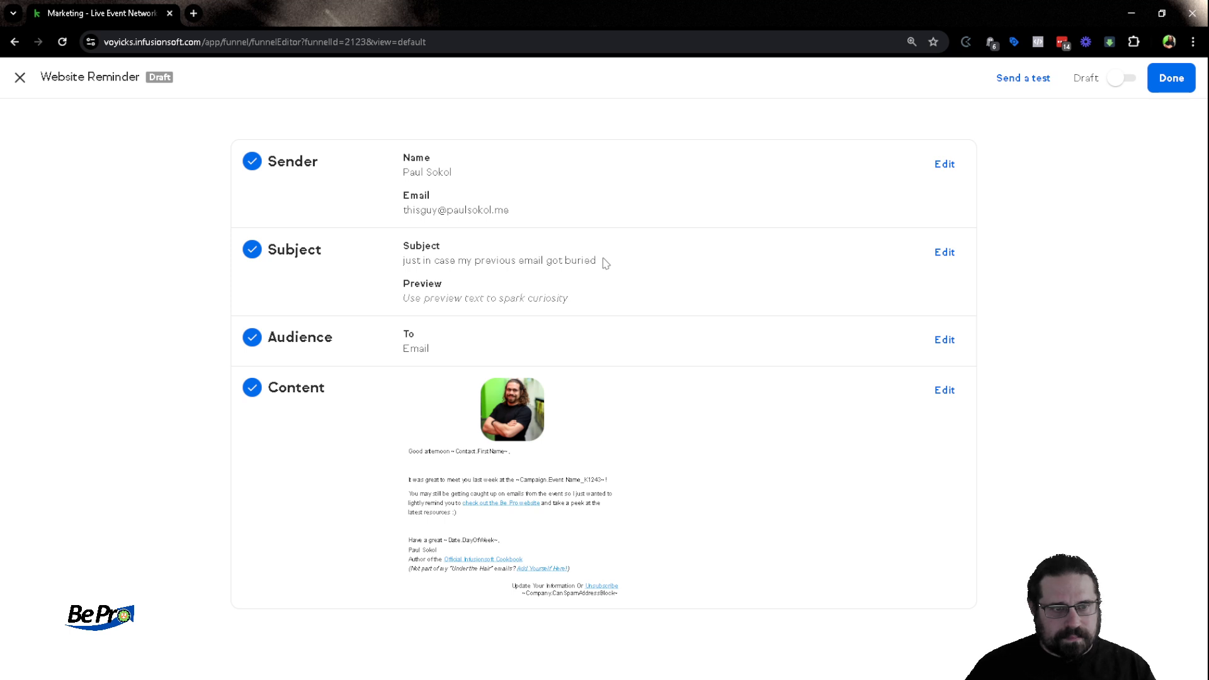
Change the Website Reminder subject line to "in case my previous email got buried" and save it.
{"action": "left_click", "coordinate": [943, 253]}
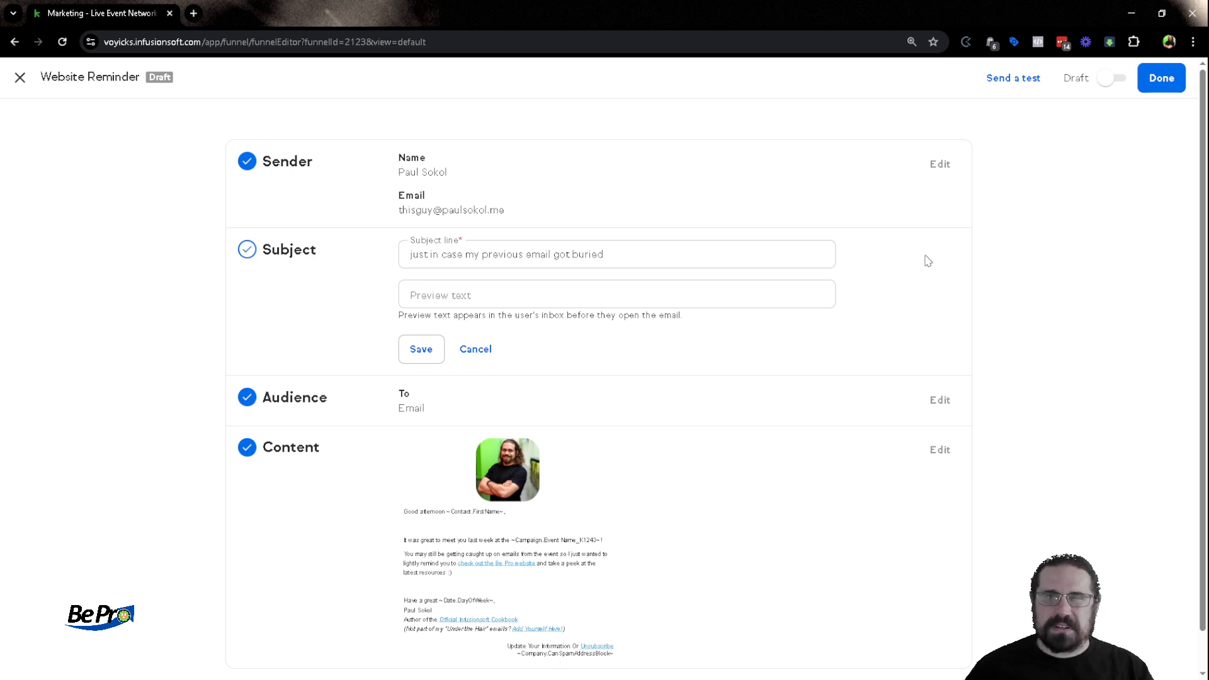
{"action": "double_click", "coordinate": [417, 257]}
{"action": "key", "text": "BackSpace"}
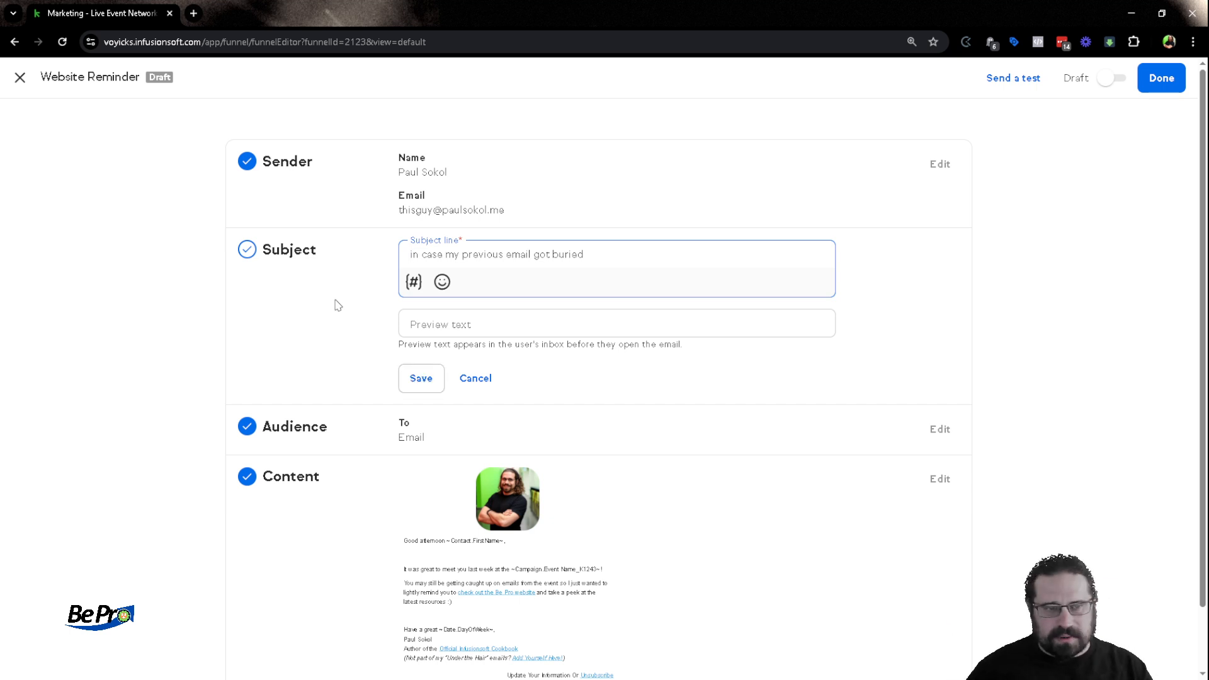
{"action": "left_click", "coordinate": [420, 378]}
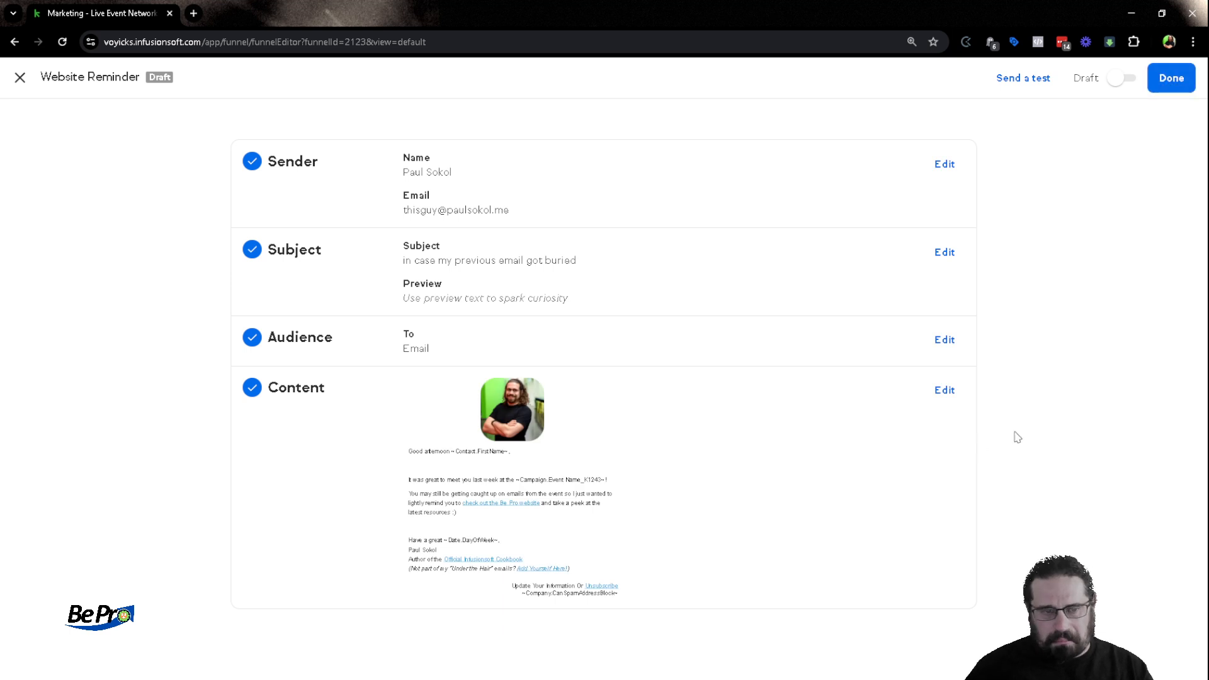
Mark the Website Reminder email as Ready and return to the campaign canvas.
{"action": "left_click", "coordinate": [1118, 78]}
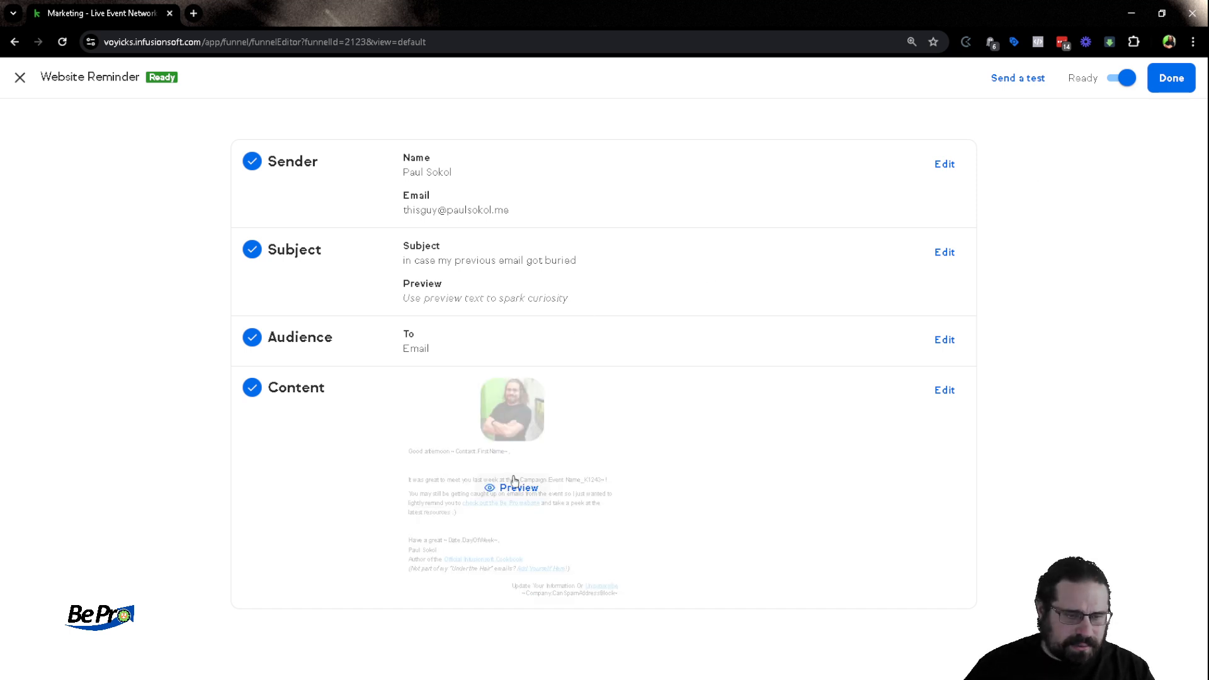
{"action": "left_click", "coordinate": [1167, 88]}
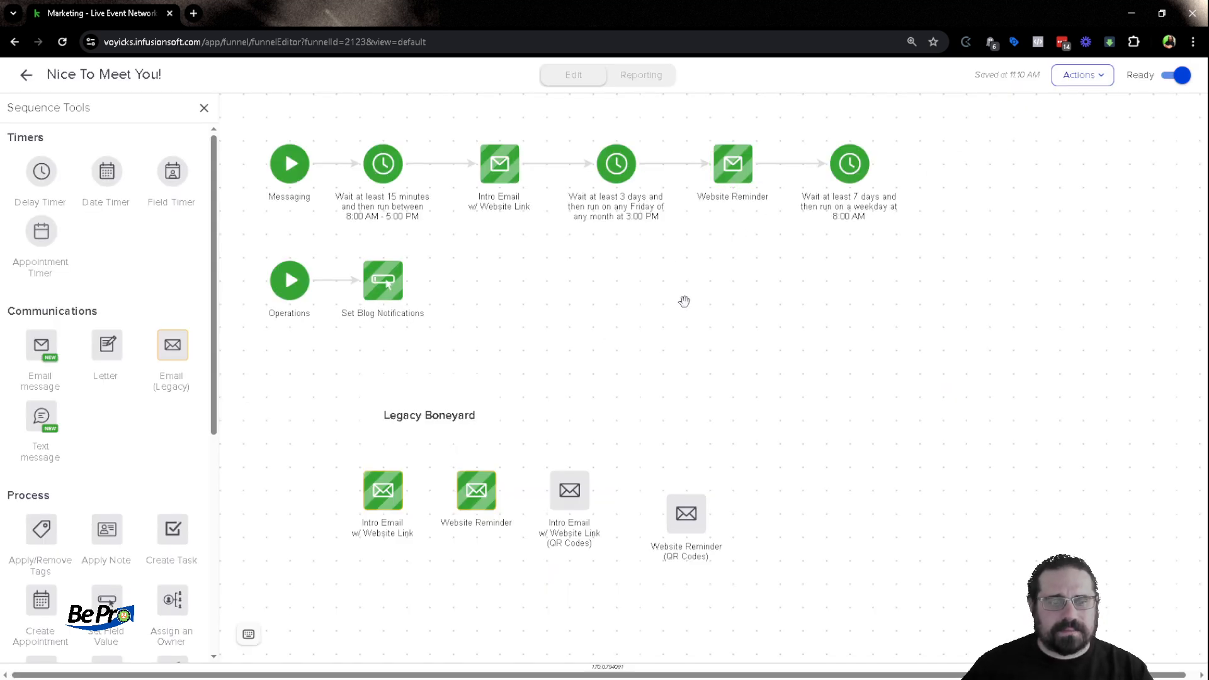
{"action": "left_click", "coordinate": [25, 75]}
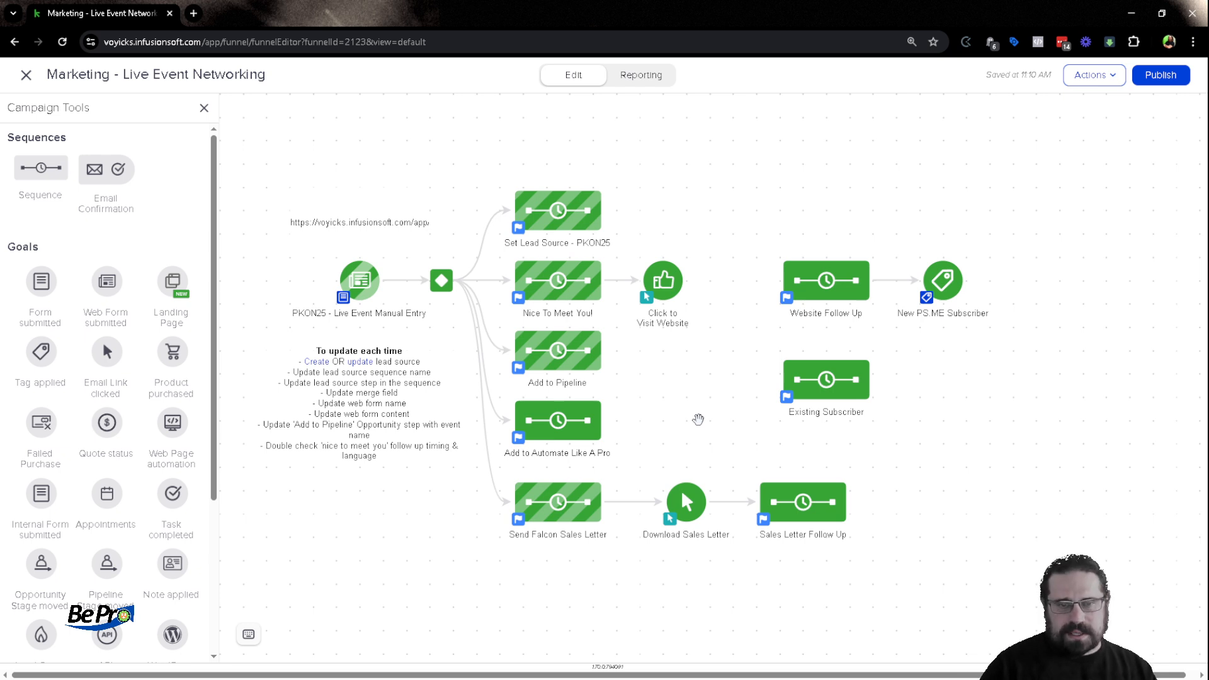
Move the unconnected Website Follow Up, New PS.ME Subscriber and Existing Subscriber elements into a row below the Send Falcon Sales Letter path.
{"action": "left_click_drag", "start_coordinate": [738, 220], "coordinate": [1102, 422]}
{"action": "left_click_drag", "start_coordinate": [826, 281], "coordinate": [882, 354]}
{"action": "left_click_drag", "start_coordinate": [1019, 427], "coordinate": [671, 527]}
{"action": "left_click", "coordinate": [546, 557]}
{"action": "left_click_drag", "start_coordinate": [606, 616], "coordinate": [454, 534]}
{"action": "left_click_drag", "start_coordinate": [459, 525], "coordinate": [463, 528]}
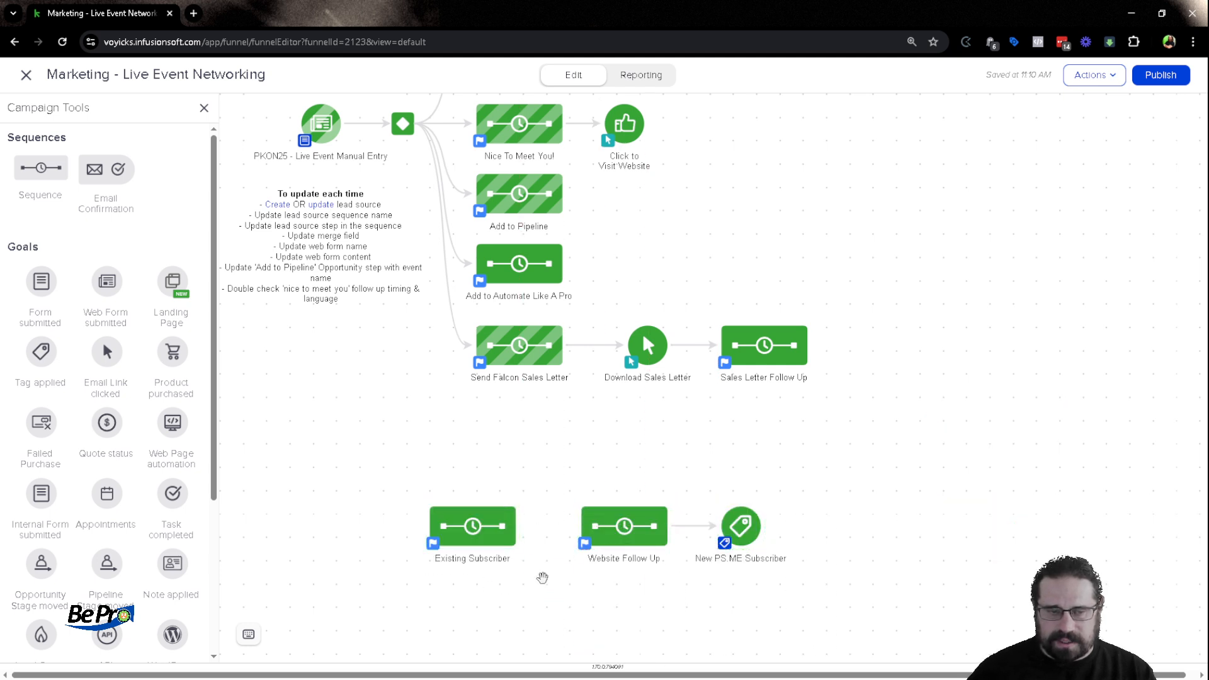
Move the unconnected Existing Subscriber, Website Follow Up and New PS.ME Subscriber elements together further down the canvas.
{"action": "left_click_drag", "start_coordinate": [372, 457], "coordinate": [857, 627]}
{"action": "left_click_drag", "start_coordinate": [614, 507], "coordinate": [665, 552]}
{"action": "left_click", "coordinate": [666, 552]}
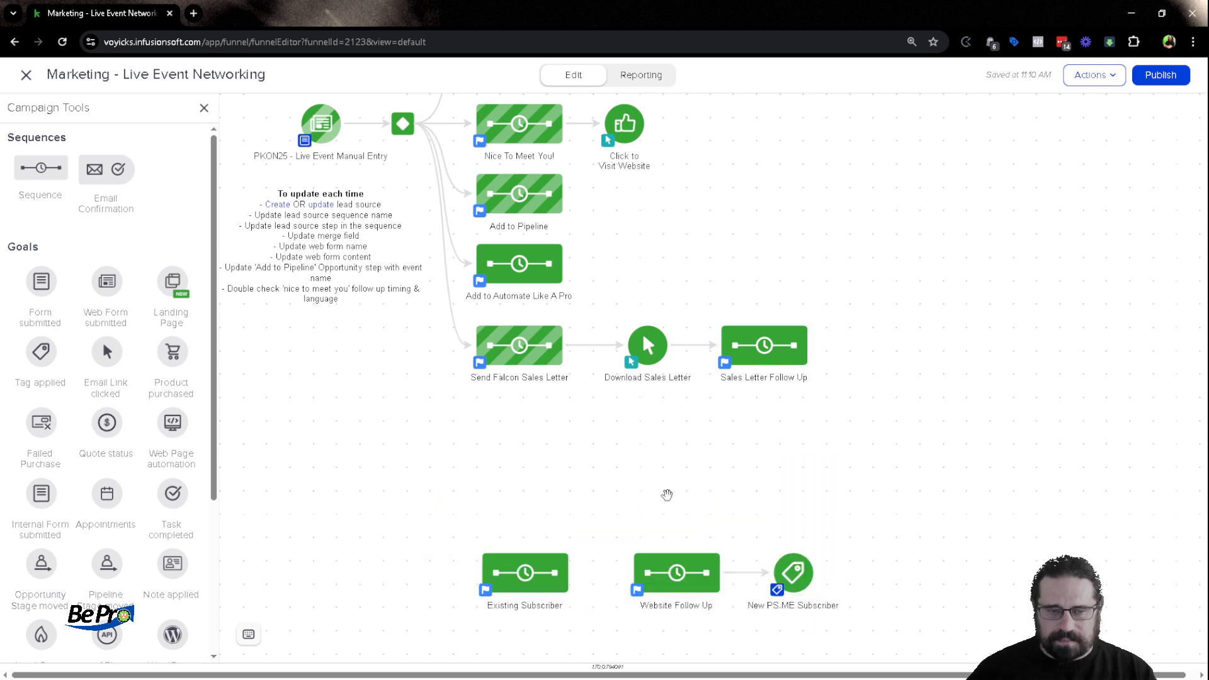
Add a note reading "<h3>Old Boneyard" above the row of unconnected elements.
{"action": "scroll", "coordinate": [104, 491], "scroll_direction": "down", "scroll_amount": 4}
{"action": "left_click_drag", "start_coordinate": [41, 608], "coordinate": [593, 495]}
{"action": "key", "text": "BackSpace"}
{"action": "type", "text": "<h3>"}
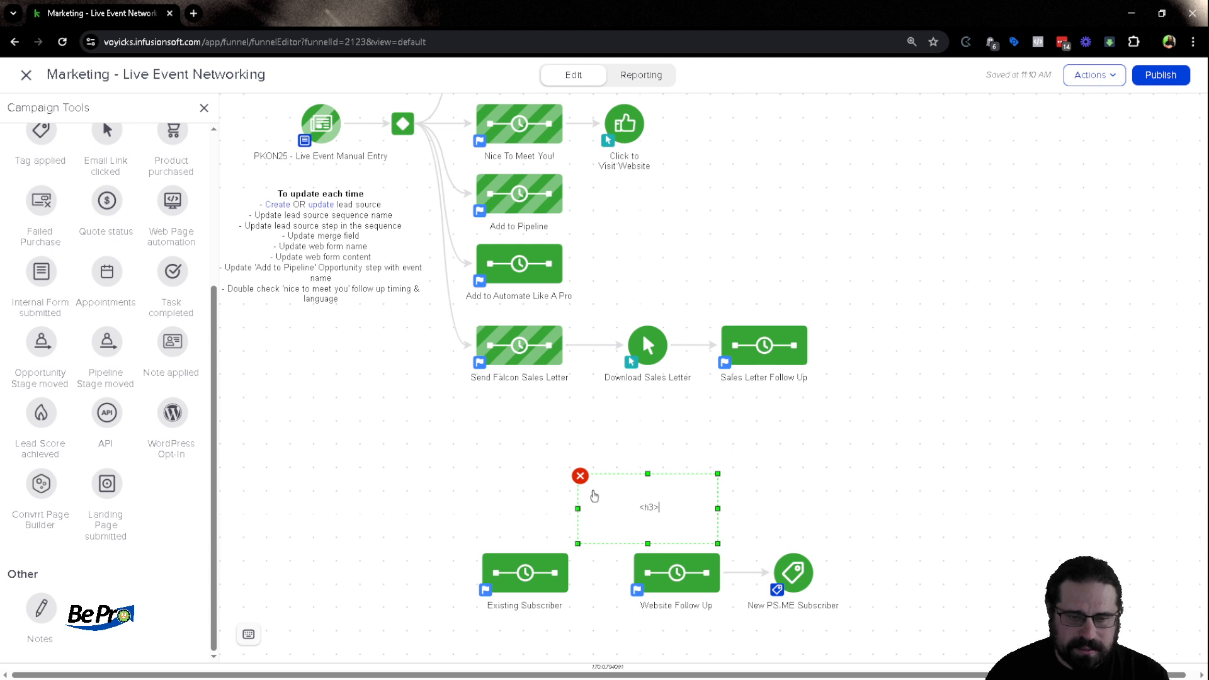
{"action": "type", "text": "Old Boneyard"}
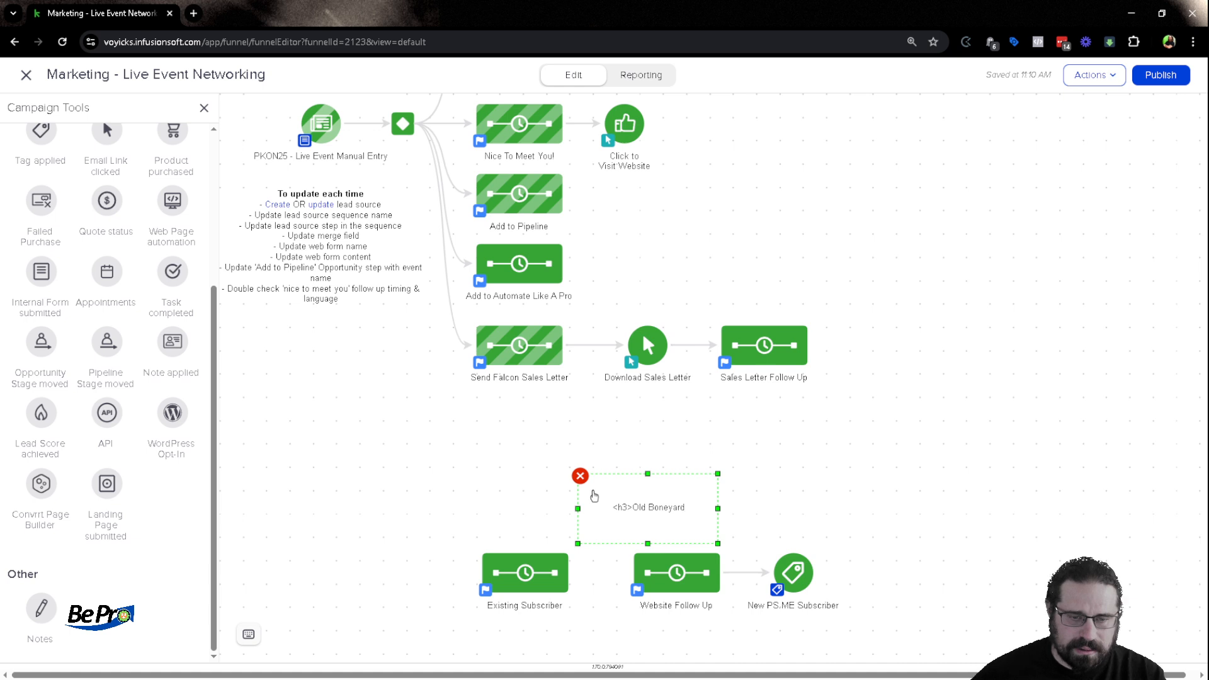
{"action": "left_click", "coordinate": [844, 481]}
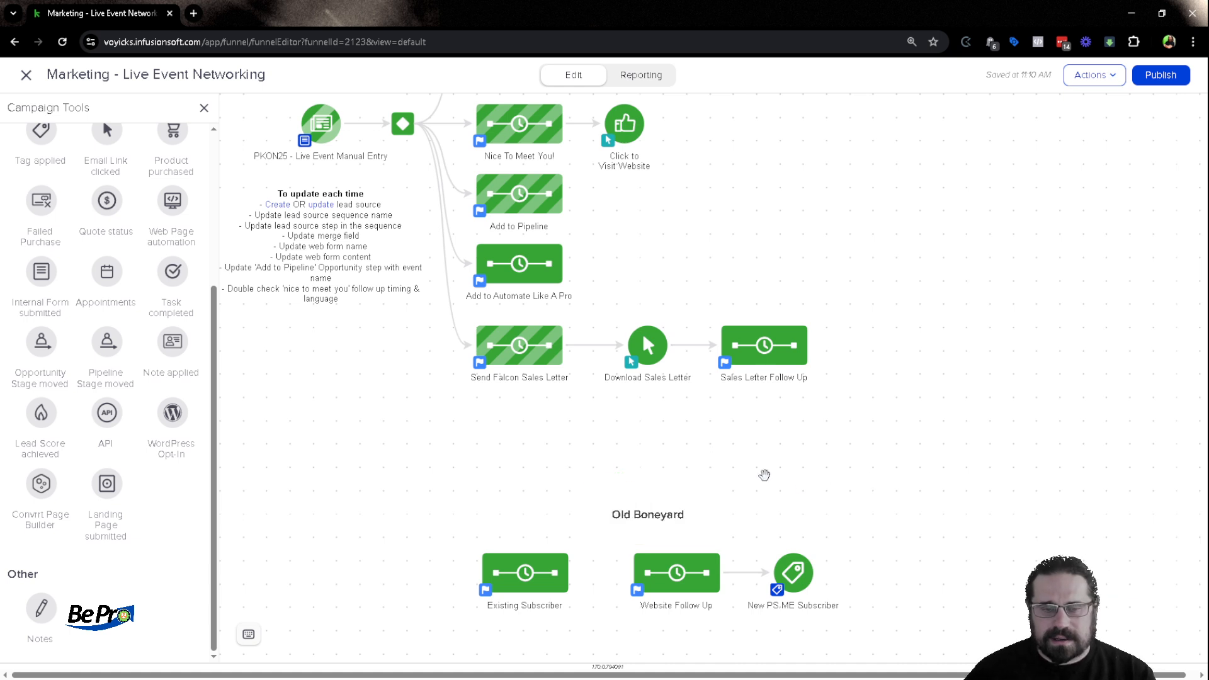
Check the automation's merge fields for the Event Name value and close the list.
{"action": "left_click_drag", "start_coordinate": [949, 262], "coordinate": [976, 470]}
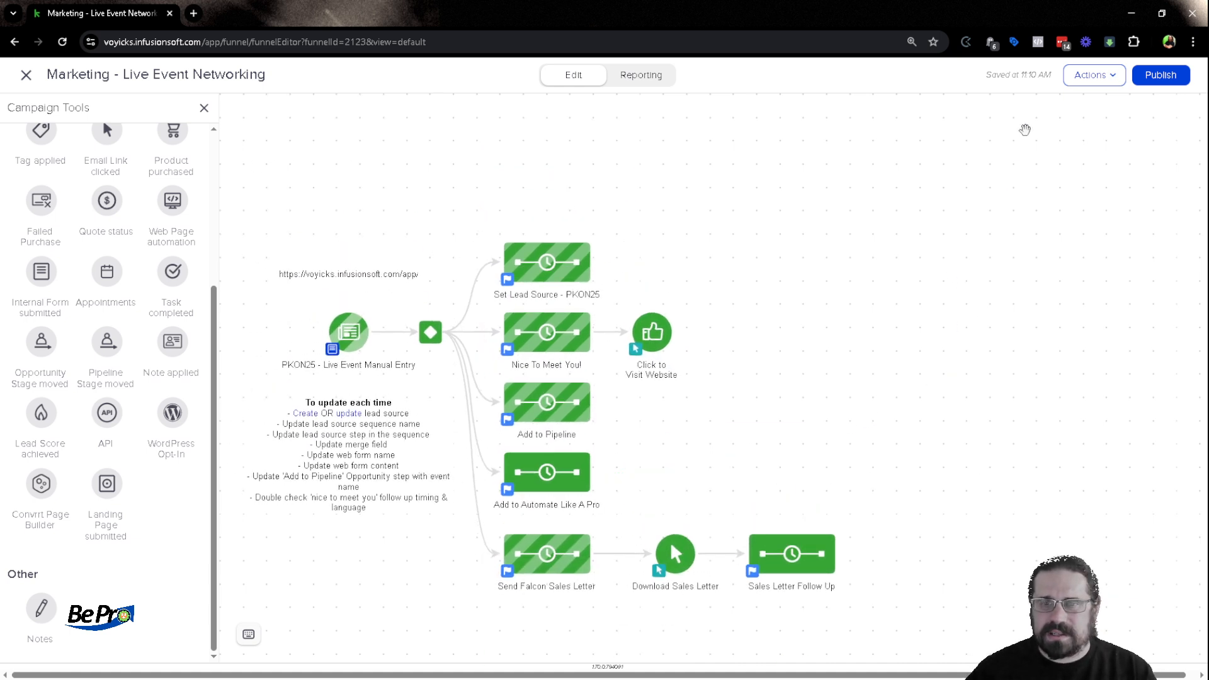
{"action": "left_click", "coordinate": [1081, 76]}
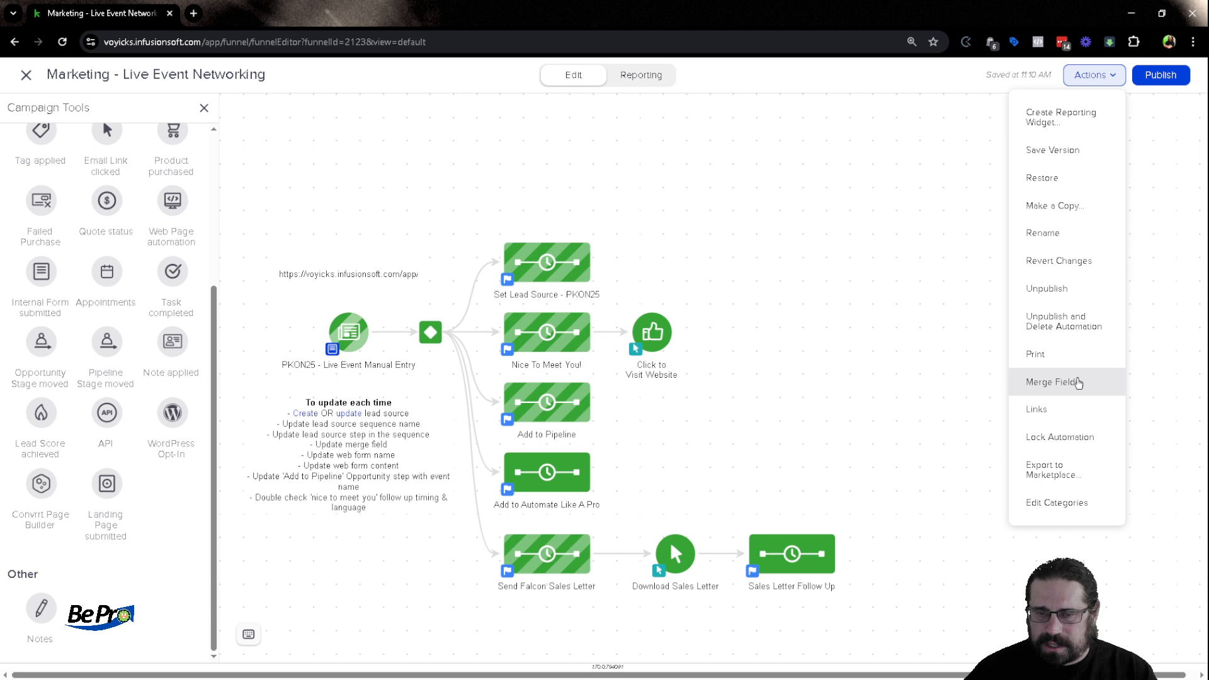
{"action": "left_click", "coordinate": [1079, 381]}
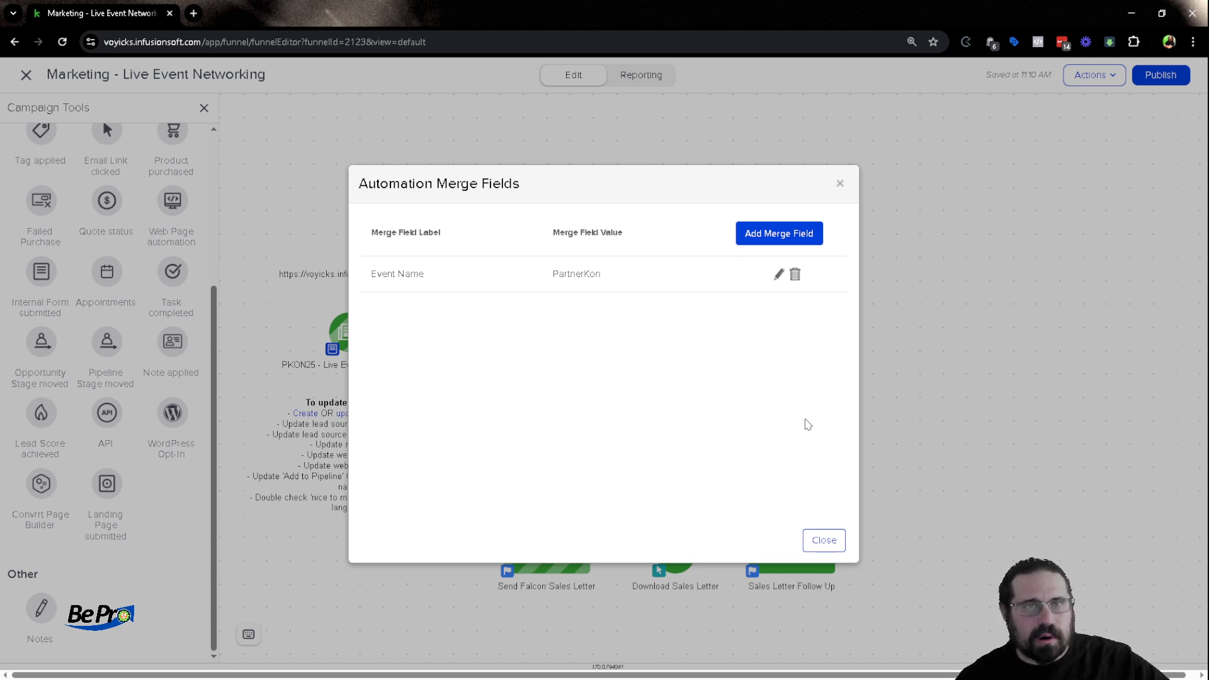
{"action": "left_click", "coordinate": [825, 540]}
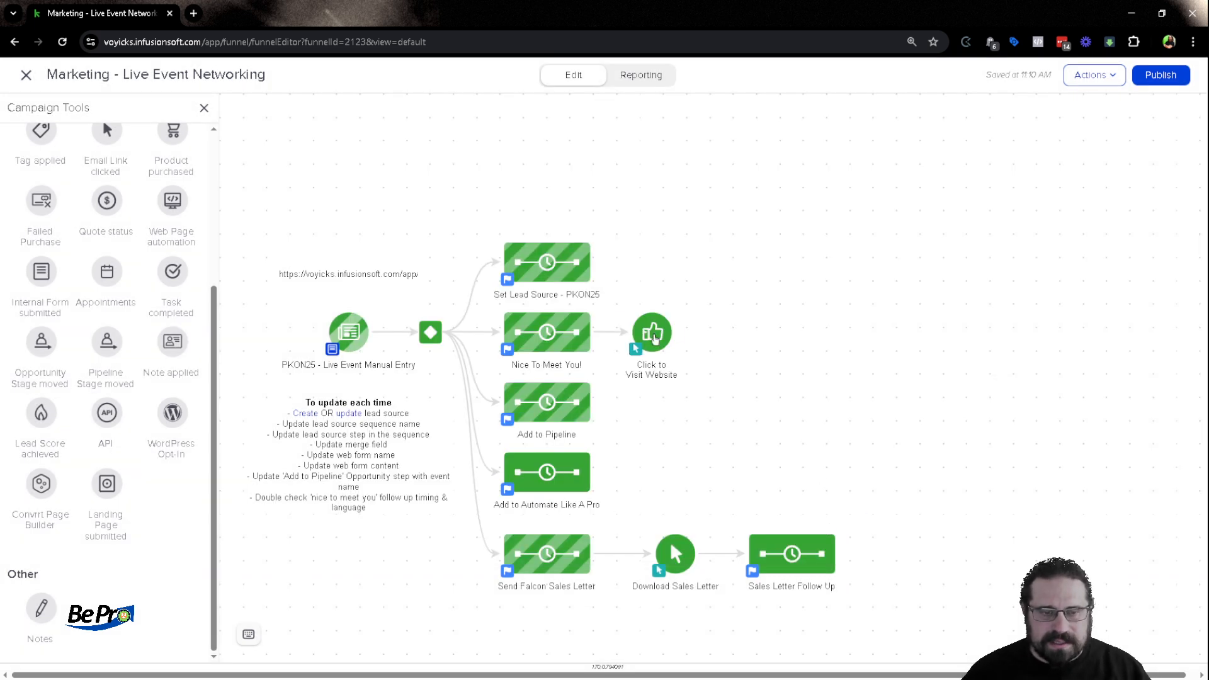
Select the Be Pro website link in both the Intro Email and Website Reminder for the Click to Visit Website goal, and return to the canvas.
{"action": "double_click", "coordinate": [651, 319]}
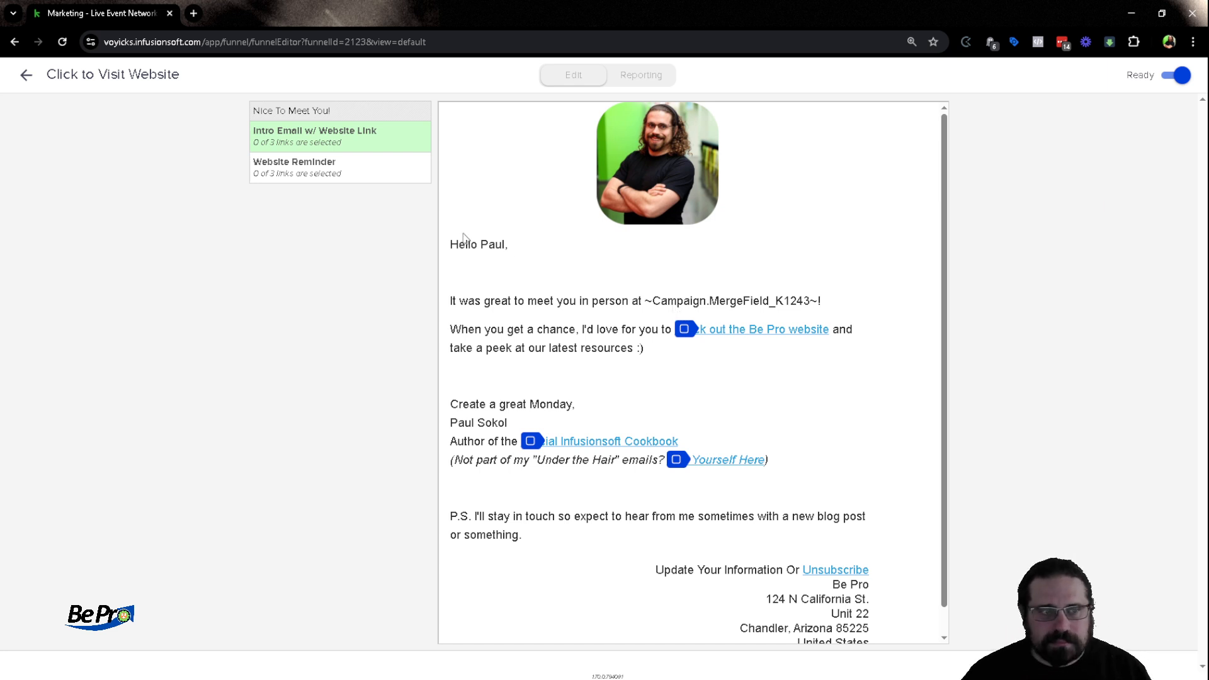
{"action": "left_click", "coordinate": [683, 329]}
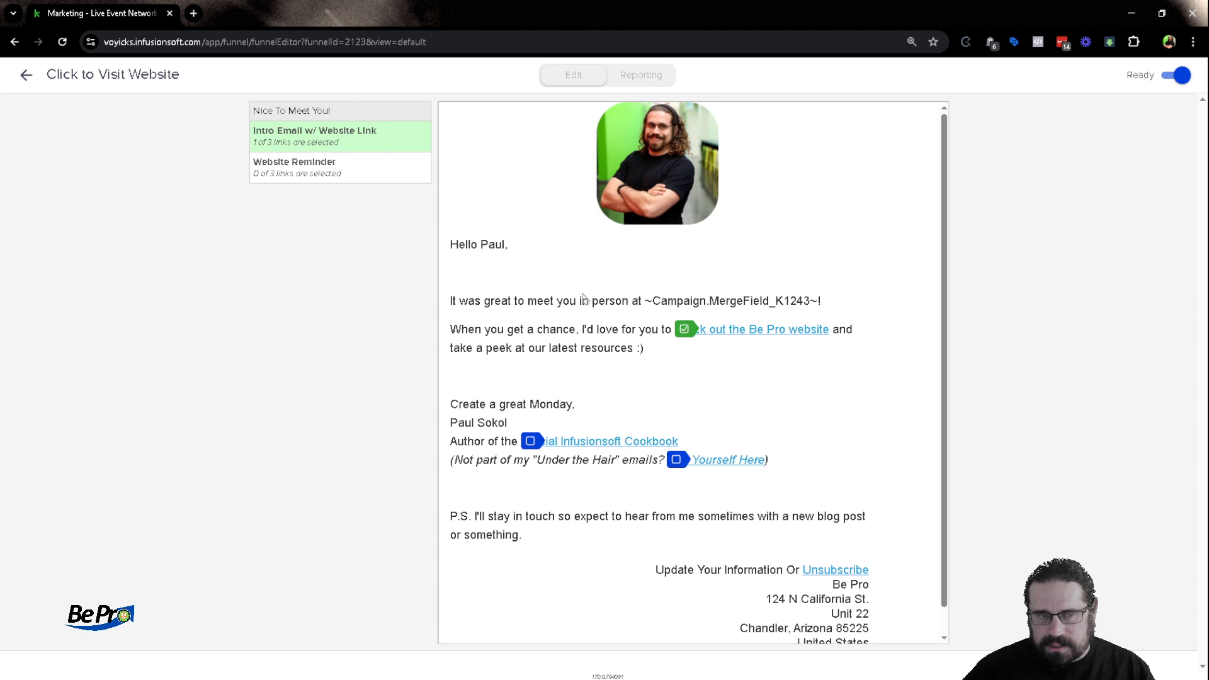
{"action": "left_click", "coordinate": [327, 169]}
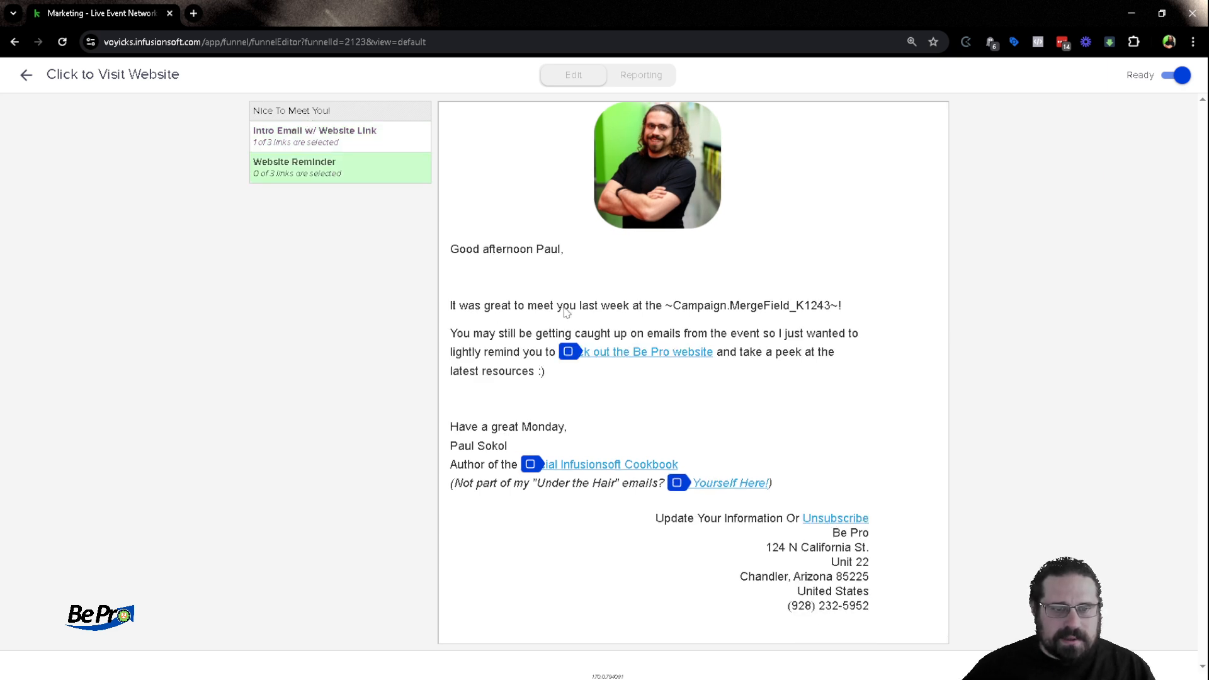
{"action": "double_click", "coordinate": [653, 306]}
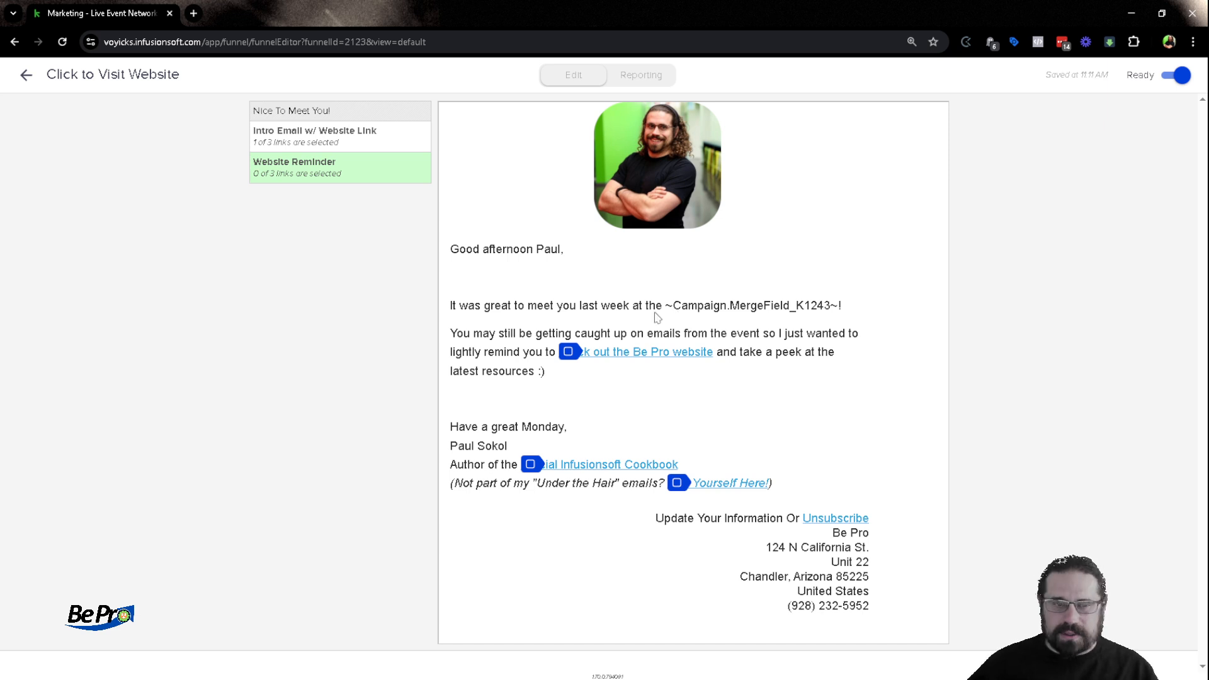
{"action": "left_click", "coordinate": [568, 352]}
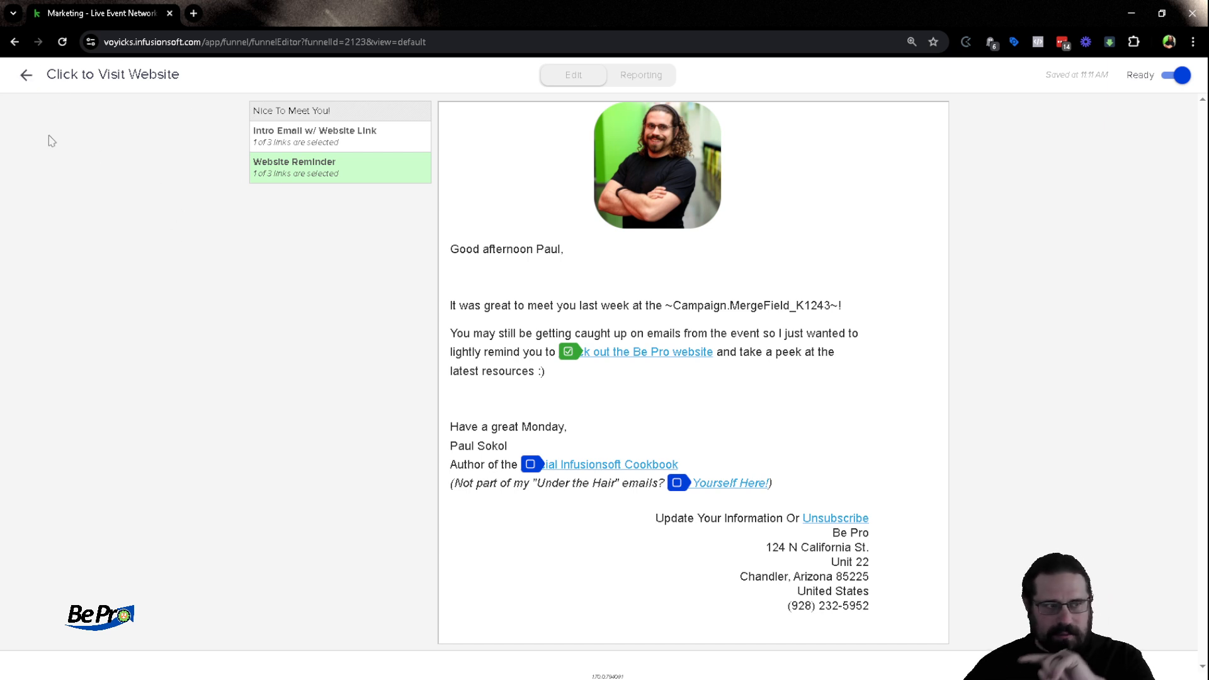
{"action": "left_click", "coordinate": [25, 74]}
Remove the word "the" before the event name merge field in the Website Reminder email of the Nice To Meet You! sequence.
{"action": "double_click", "coordinate": [523, 328]}
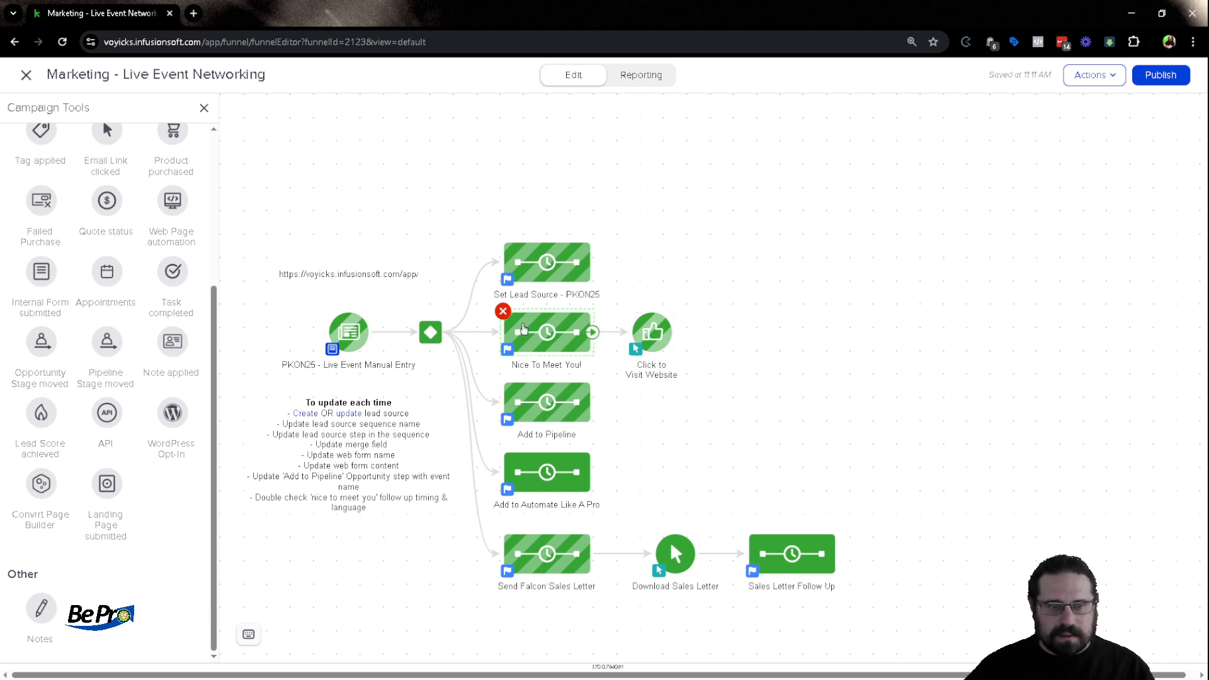
{"action": "left_click", "coordinate": [716, 185]}
{"action": "double_click", "coordinate": [717, 185]}
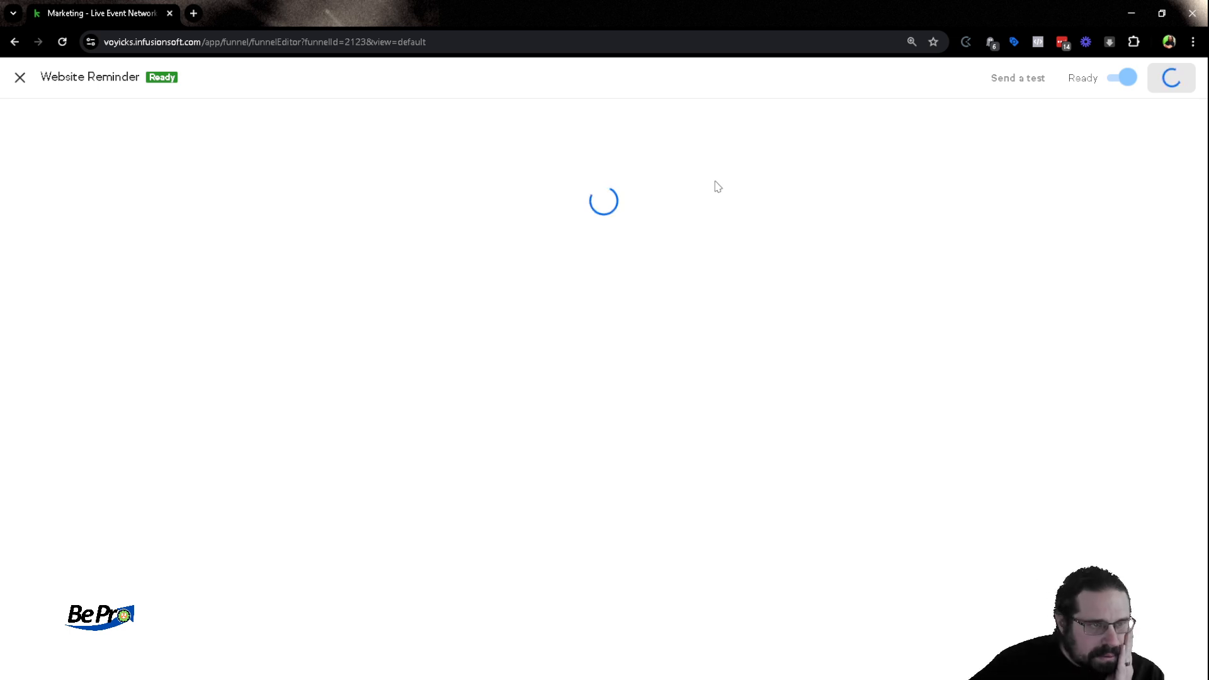
{"action": "left_click", "coordinate": [944, 390]}
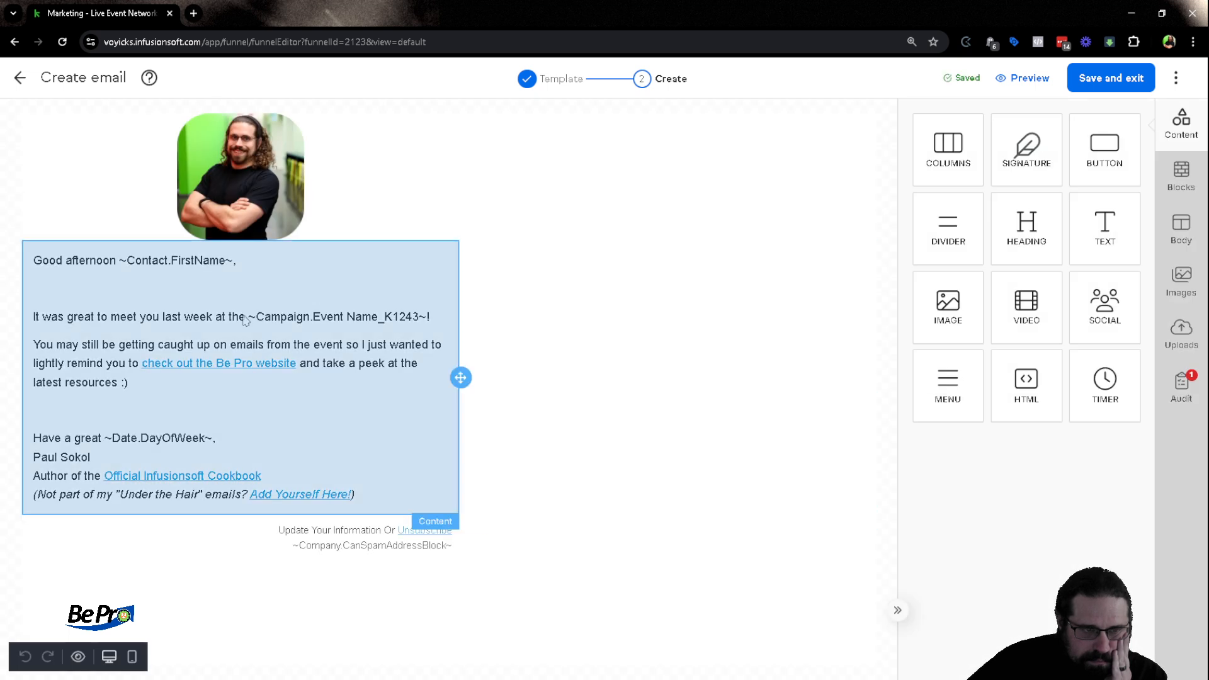
{"action": "left_click", "coordinate": [242, 320]}
{"action": "triple_click", "coordinate": [242, 320]}
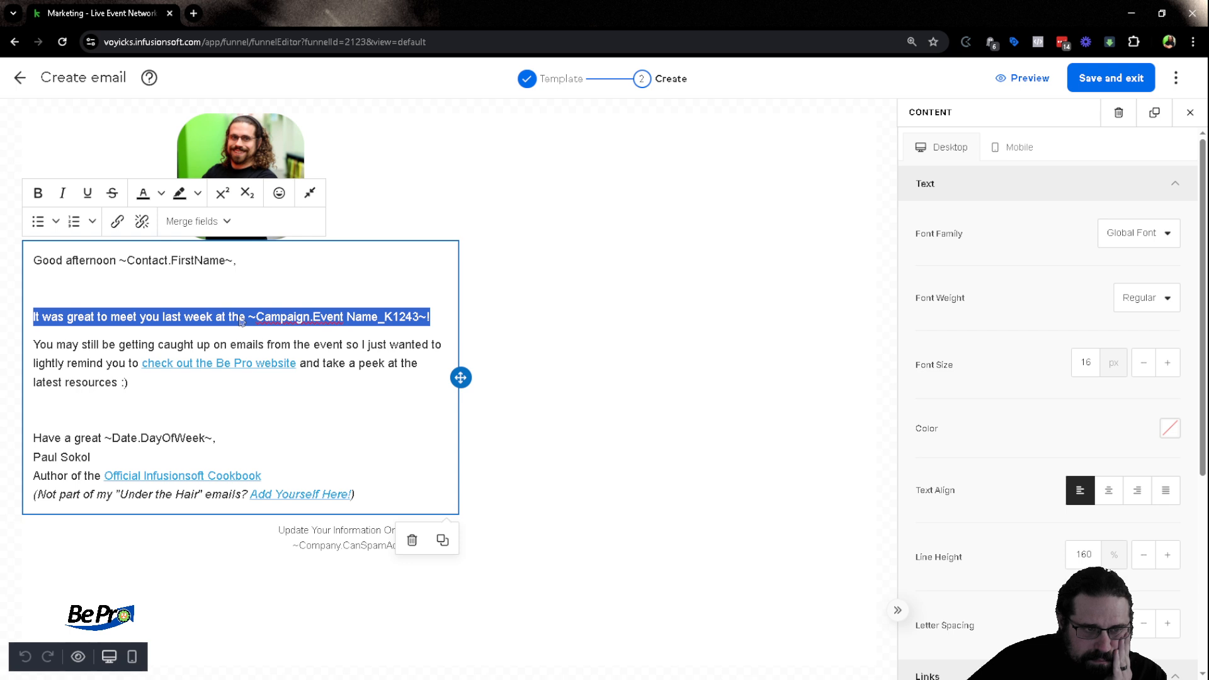
{"action": "left_click", "coordinate": [225, 334]}
{"action": "double_click", "coordinate": [238, 318]}
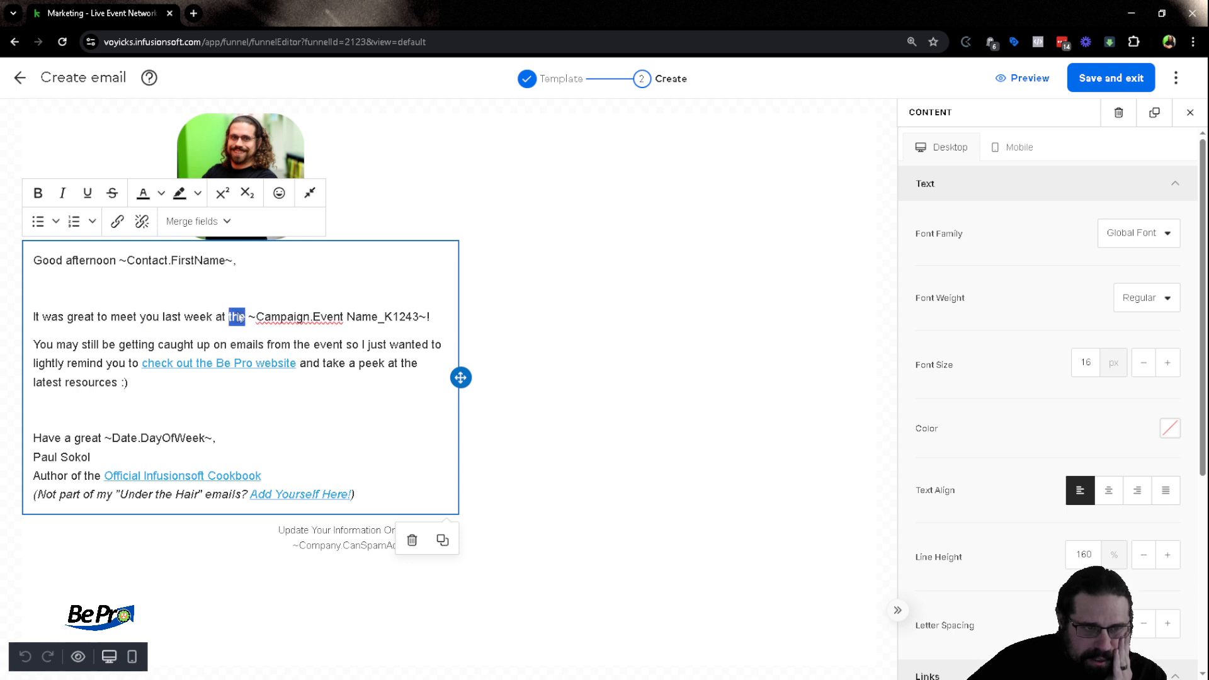
{"action": "key", "text": "BackSpace"}
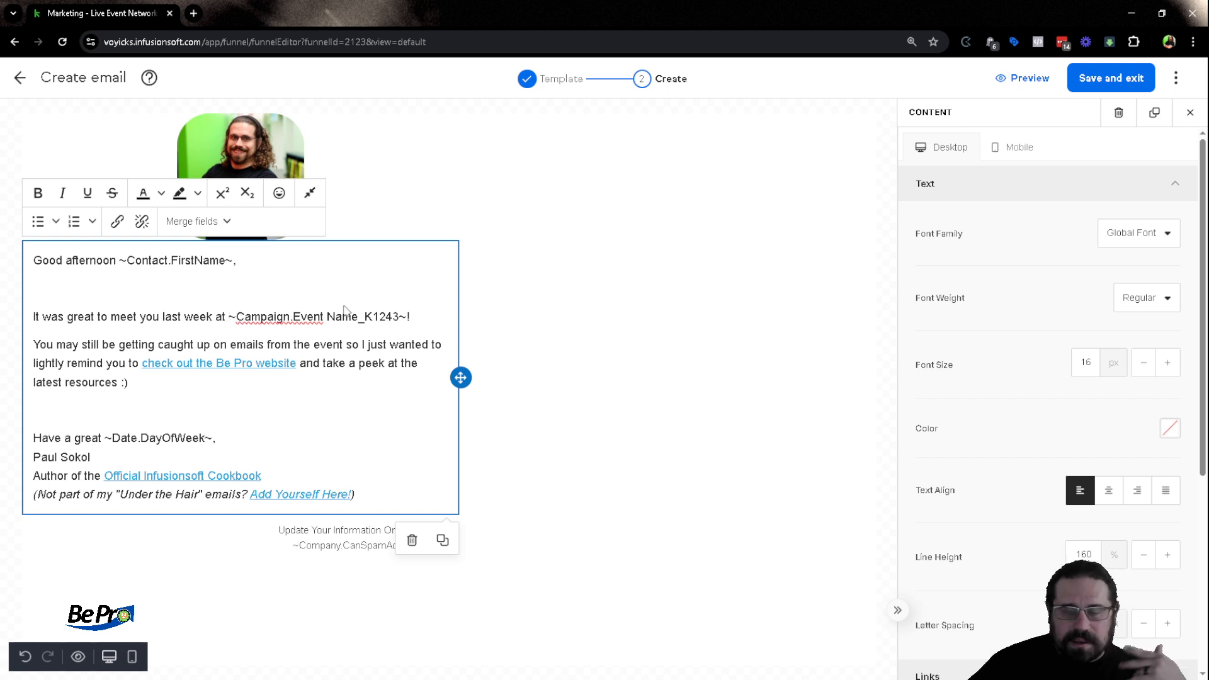
Save and finish the Website Reminder email, and return to the campaign canvas.
{"action": "left_click", "coordinate": [885, 240]}
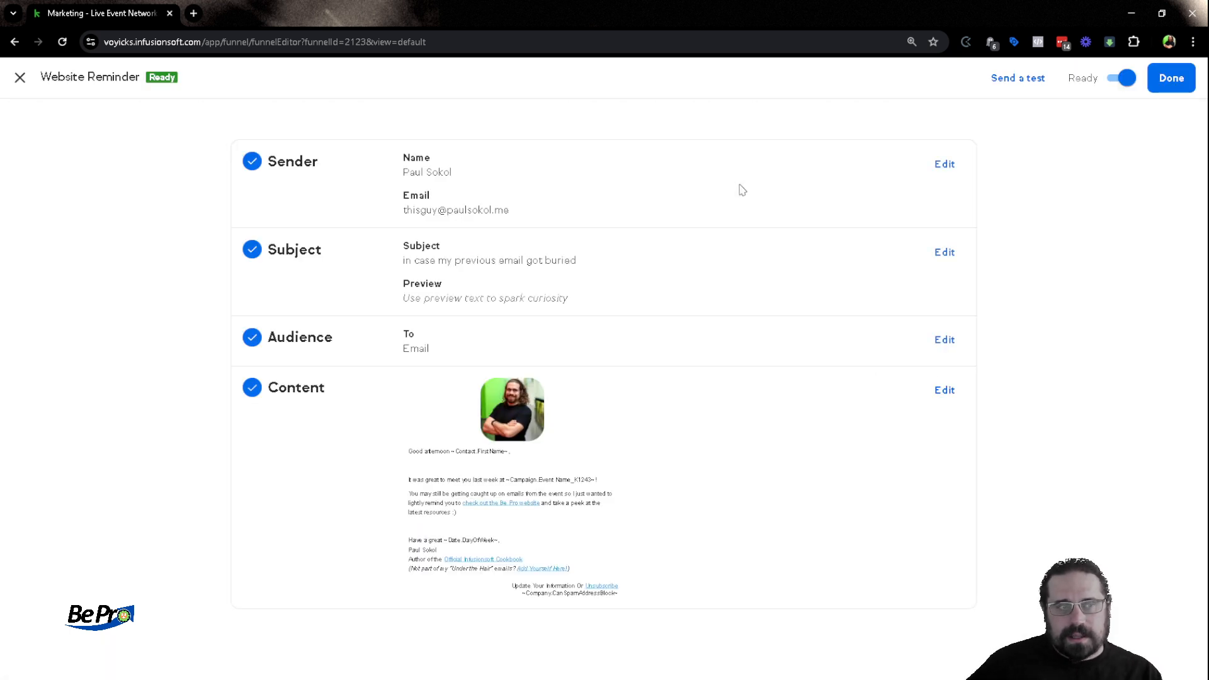
{"action": "left_click", "coordinate": [1172, 78]}
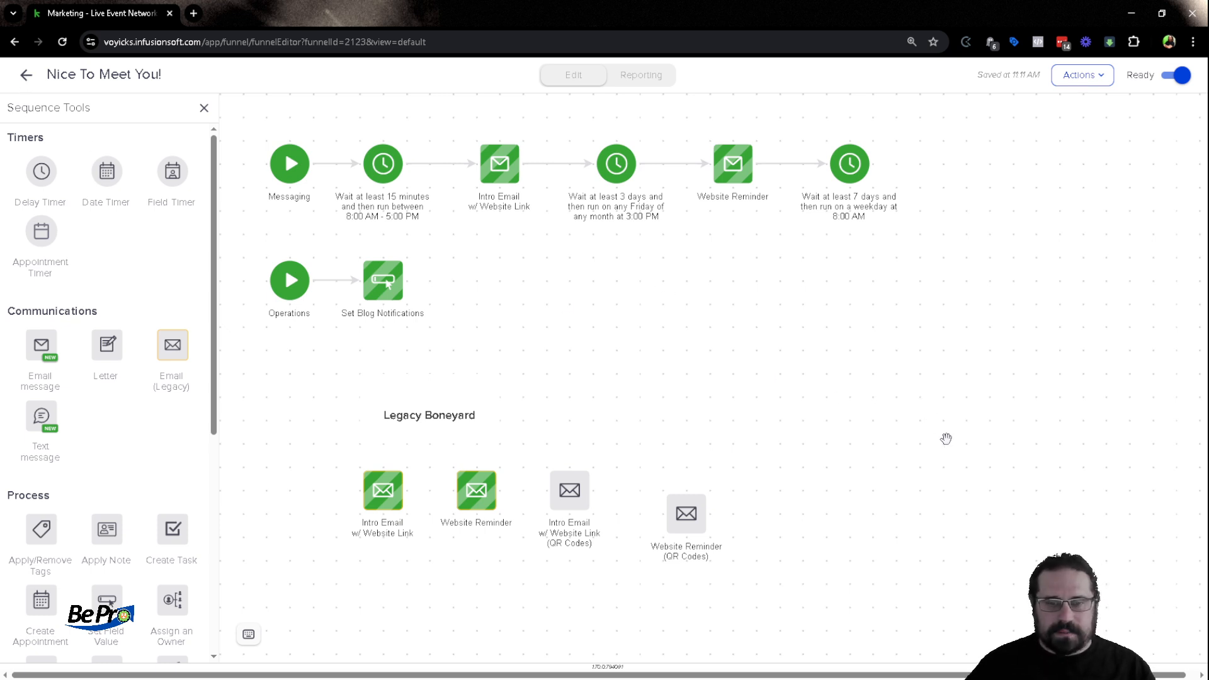
{"action": "left_click", "coordinate": [26, 78]}
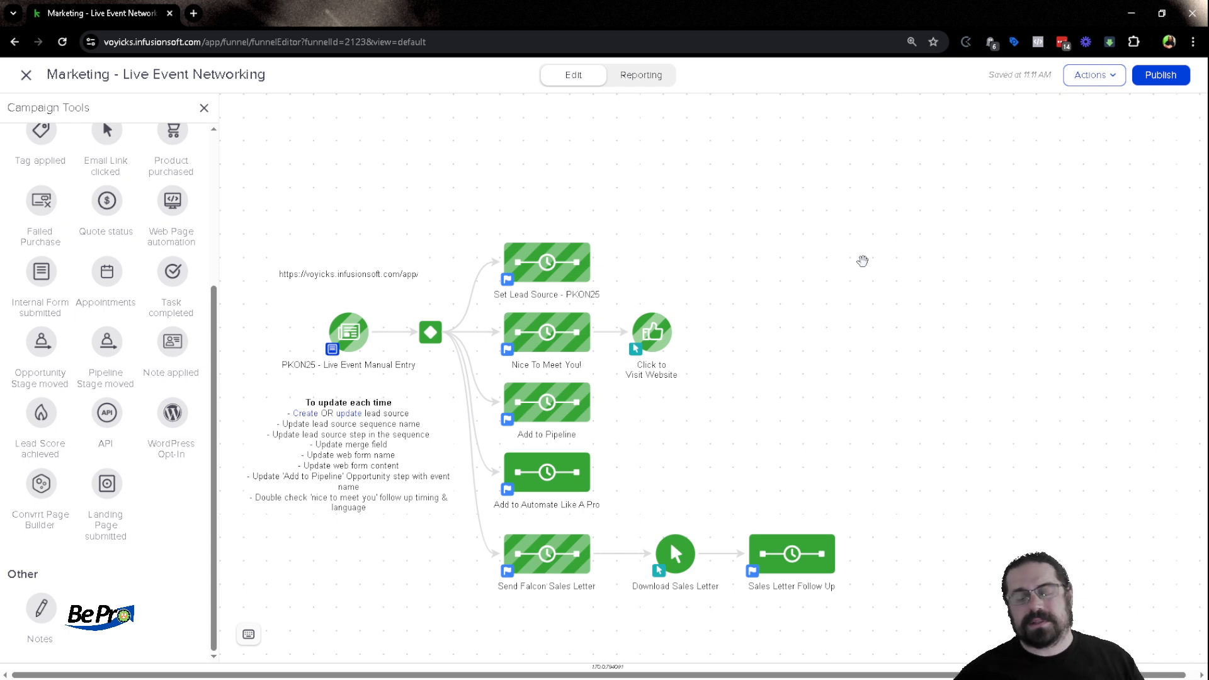
Publish the Live Event Networking automation and return to its edit view.
{"action": "left_click", "coordinate": [1161, 75]}
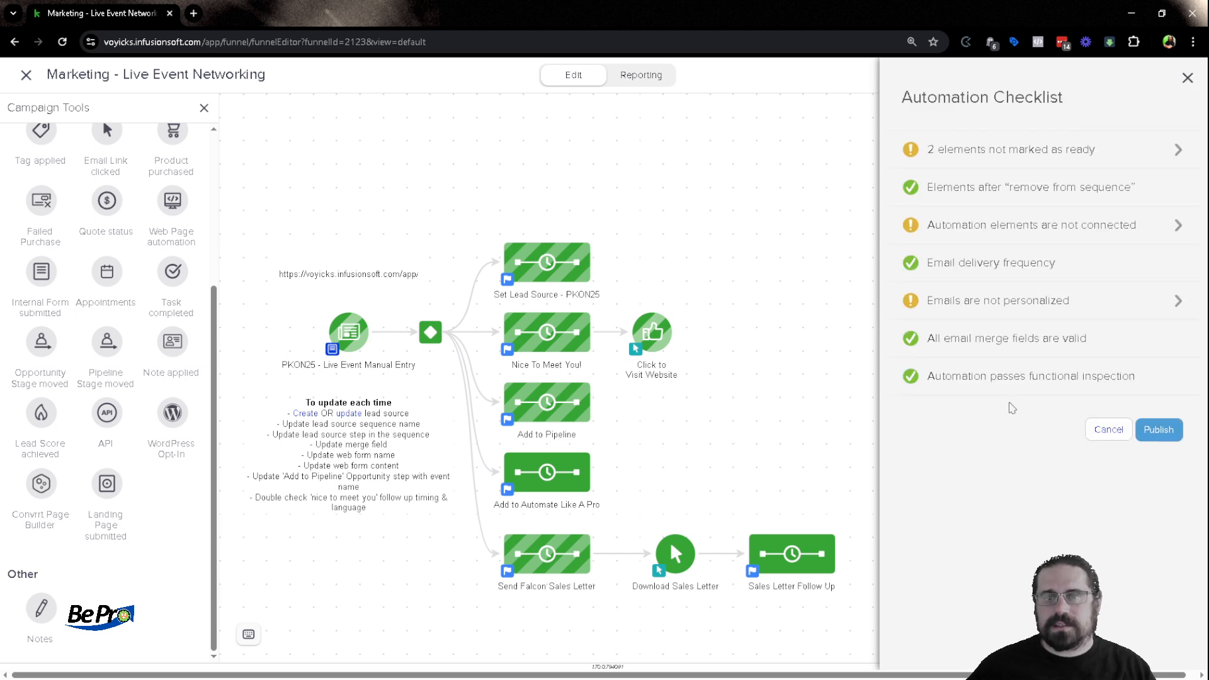
{"action": "left_click", "coordinate": [1159, 429]}
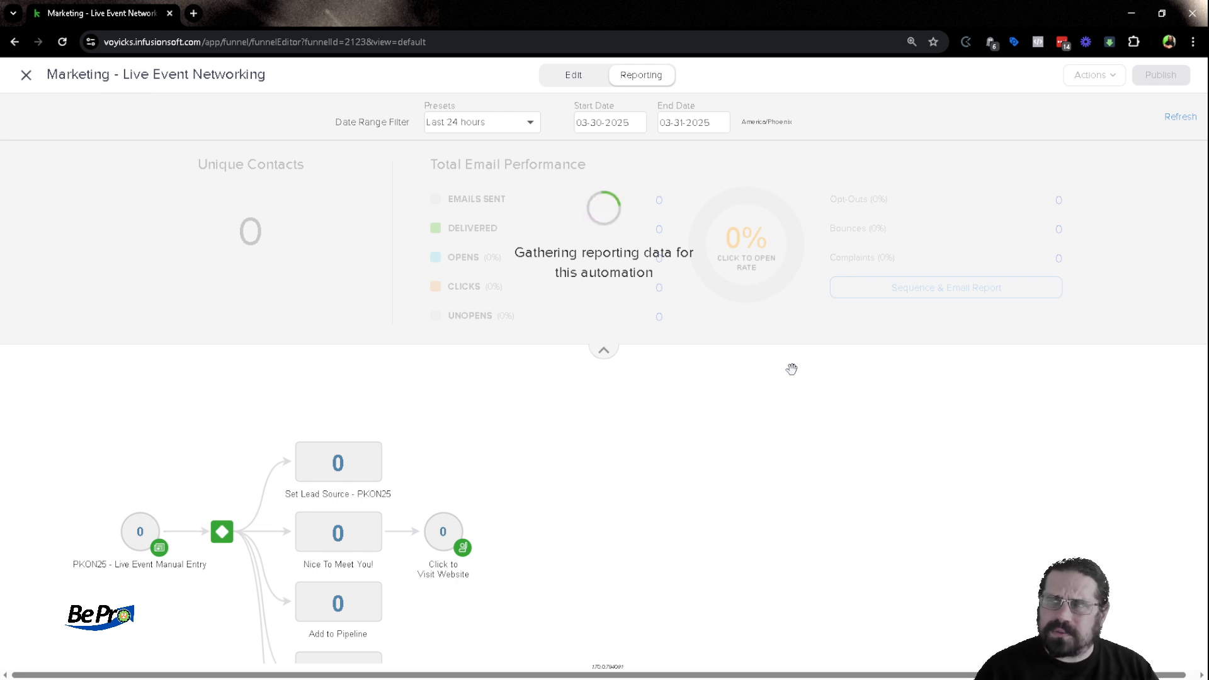
{"action": "left_click", "coordinate": [553, 82]}
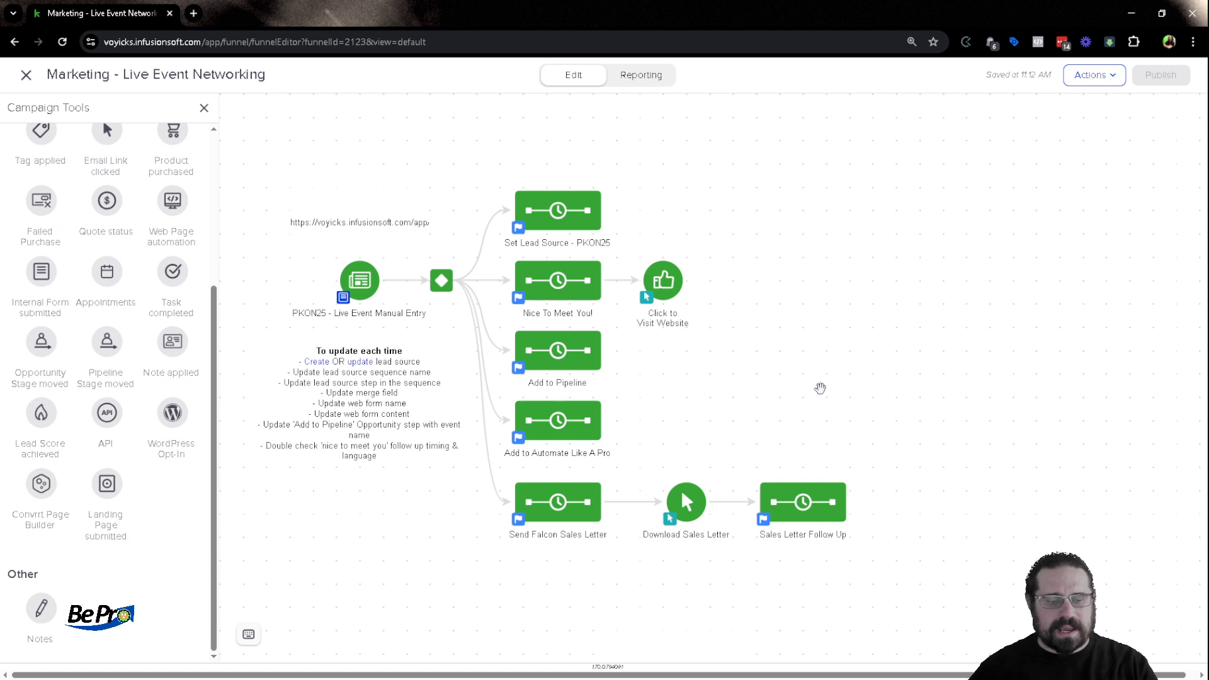
Review the PKON25 event contact form by opening the C Suite Leads bookmark in an Incognito window, and return to the campaign.
{"action": "key", "text": "ctrl+shift+b"}
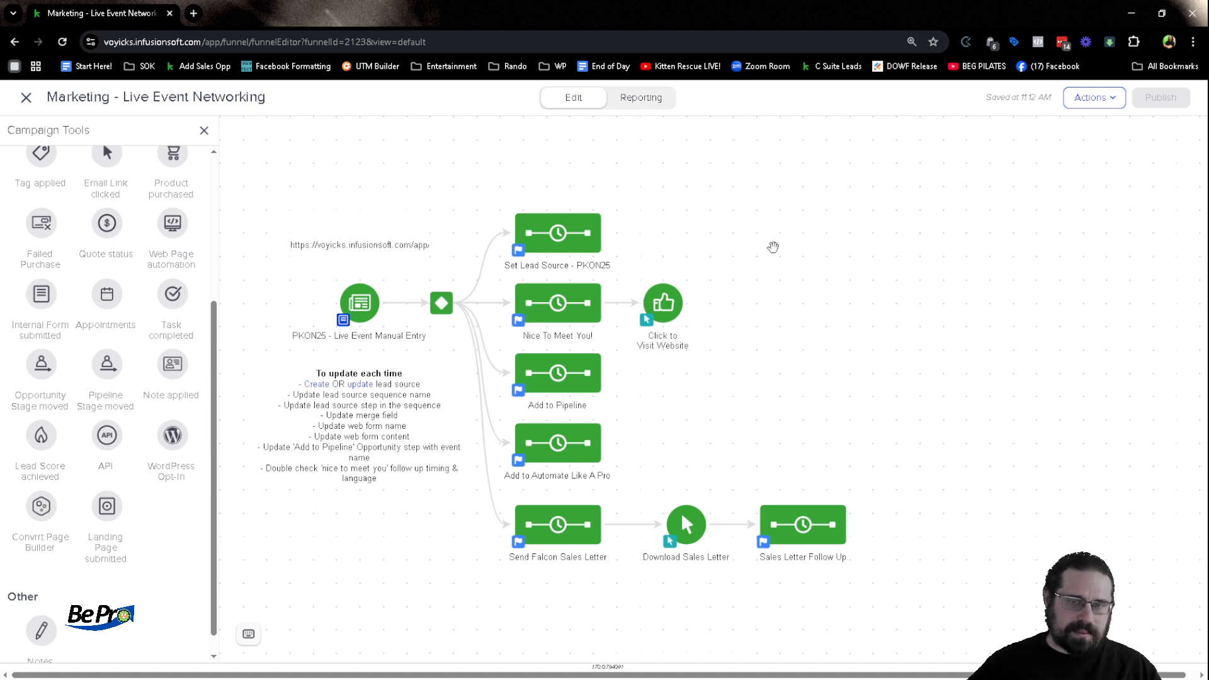
{"action": "right_click", "coordinate": [838, 70]}
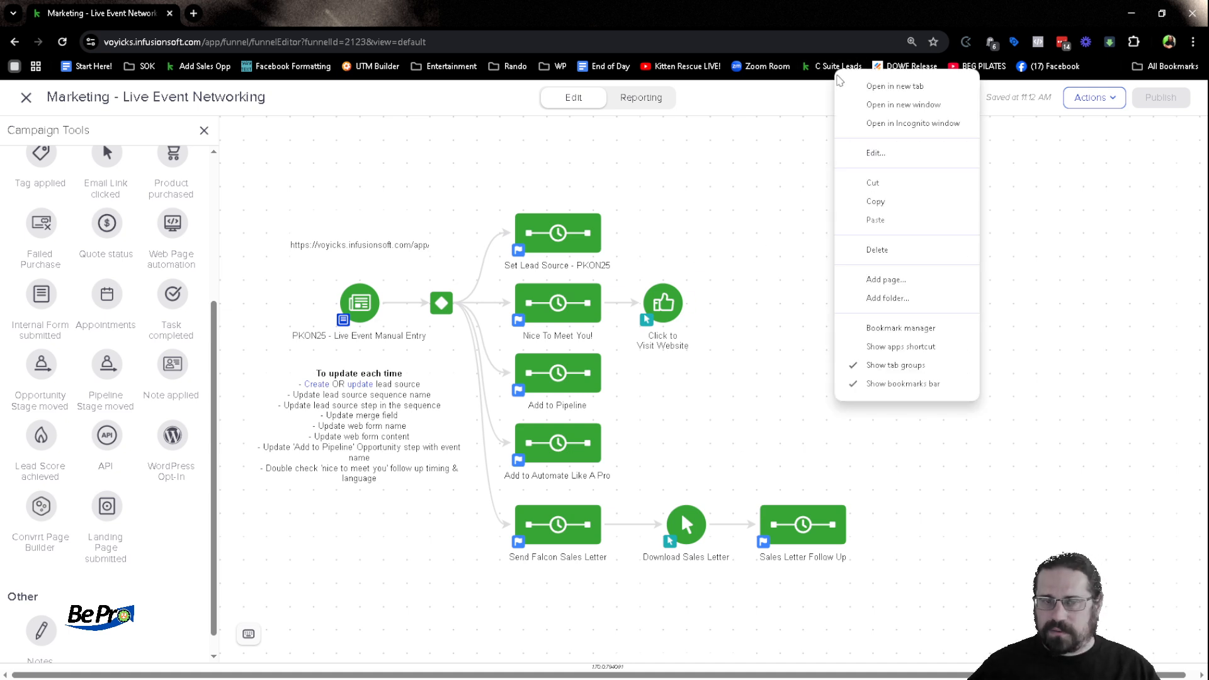
{"action": "left_click", "coordinate": [913, 124]}
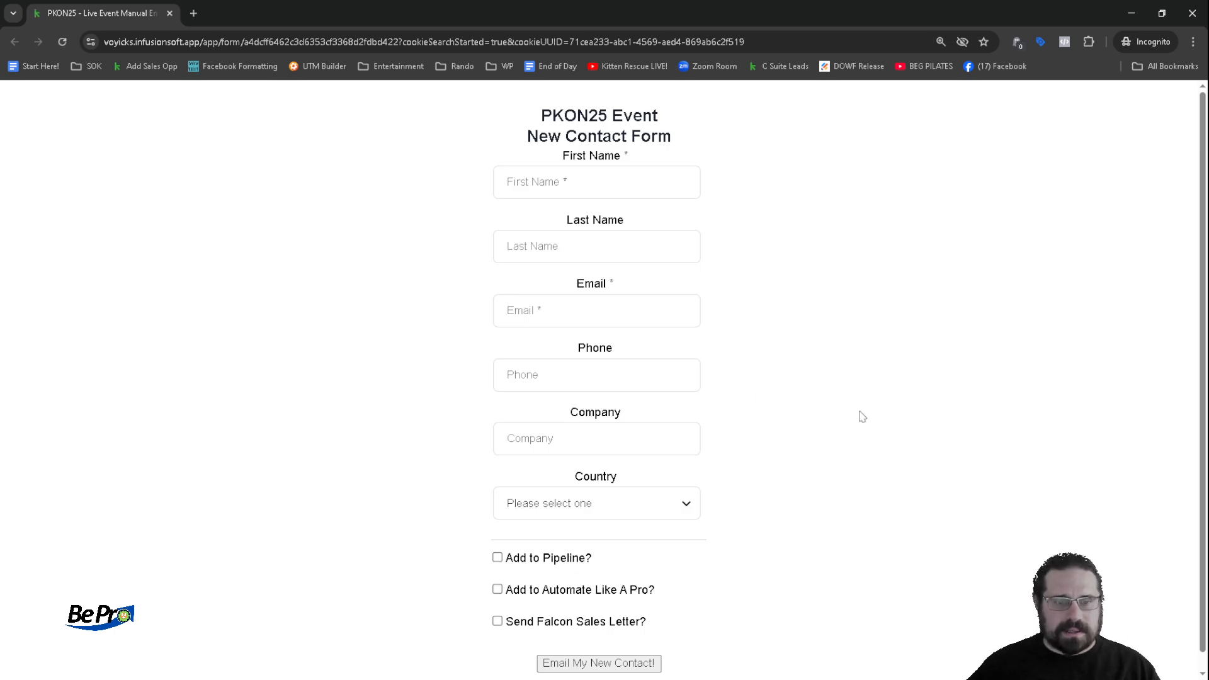
{"action": "scroll", "coordinate": [674, 449], "scroll_direction": "down", "scroll_amount": 1}
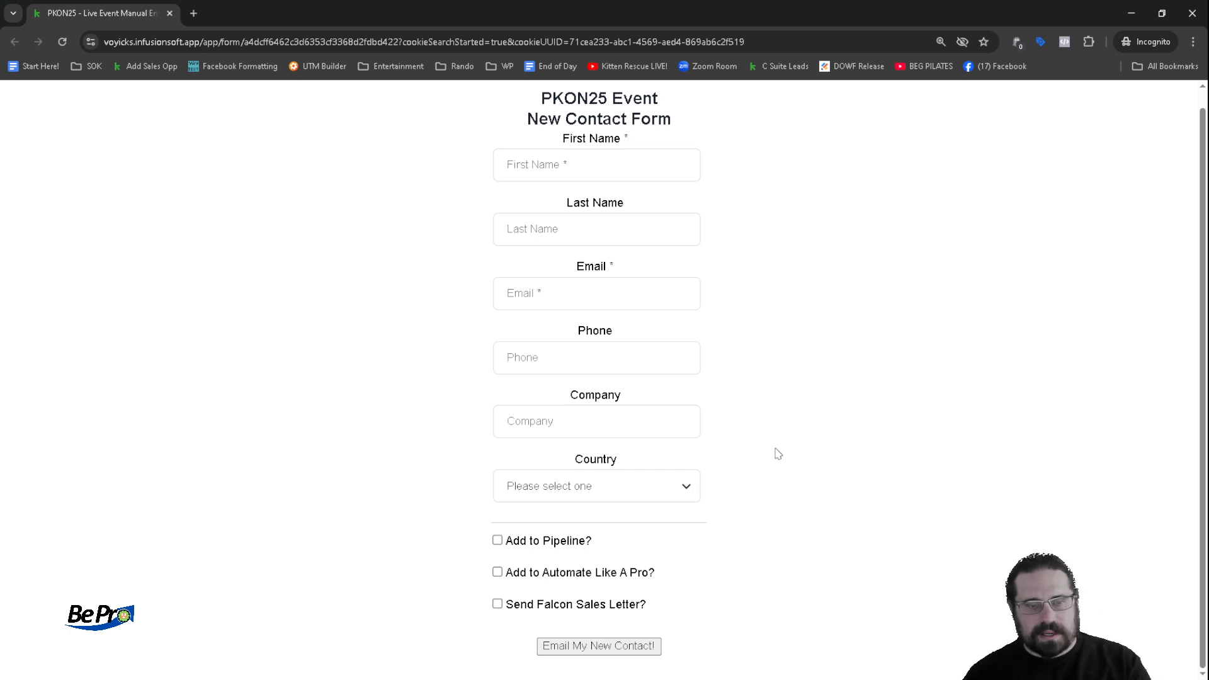
{"action": "key", "text": "alt+Tab"}
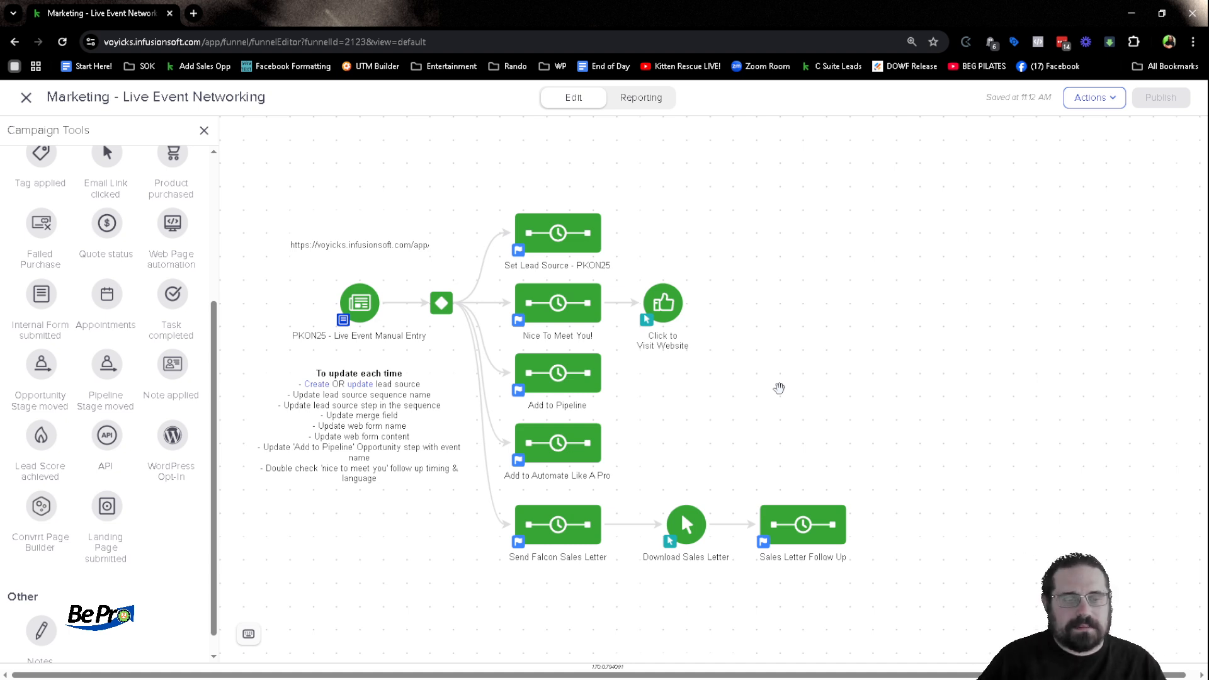
{"action": "key", "text": "ctrl+shift+b"}
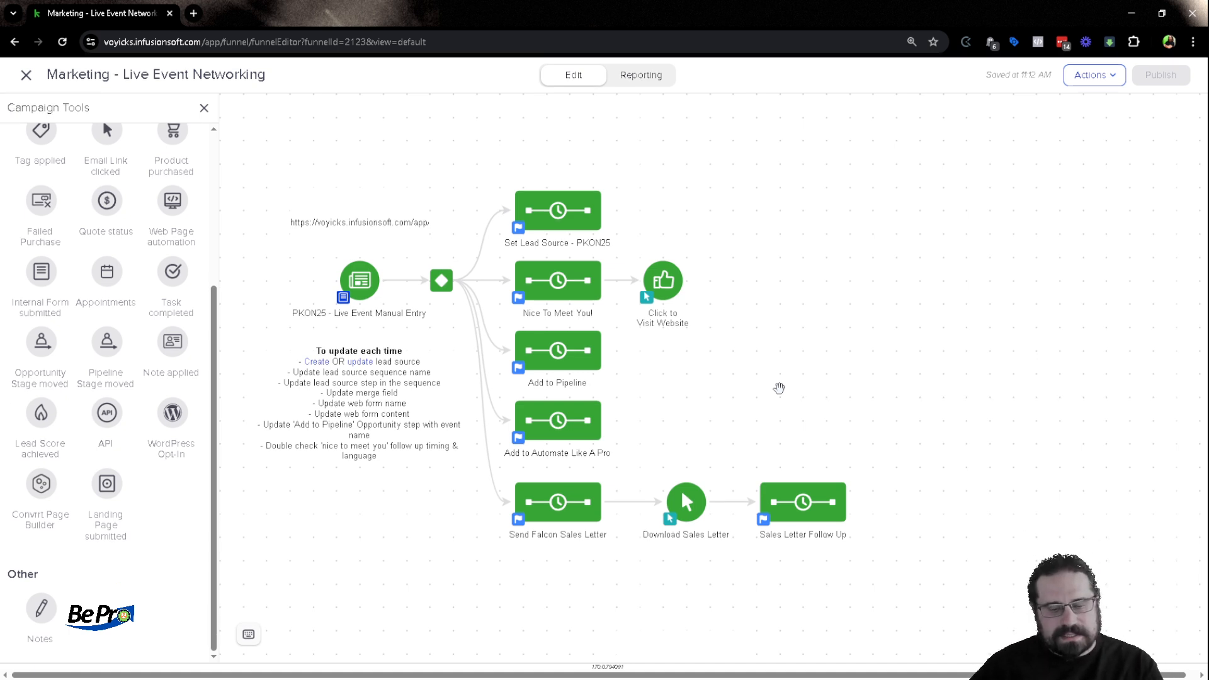